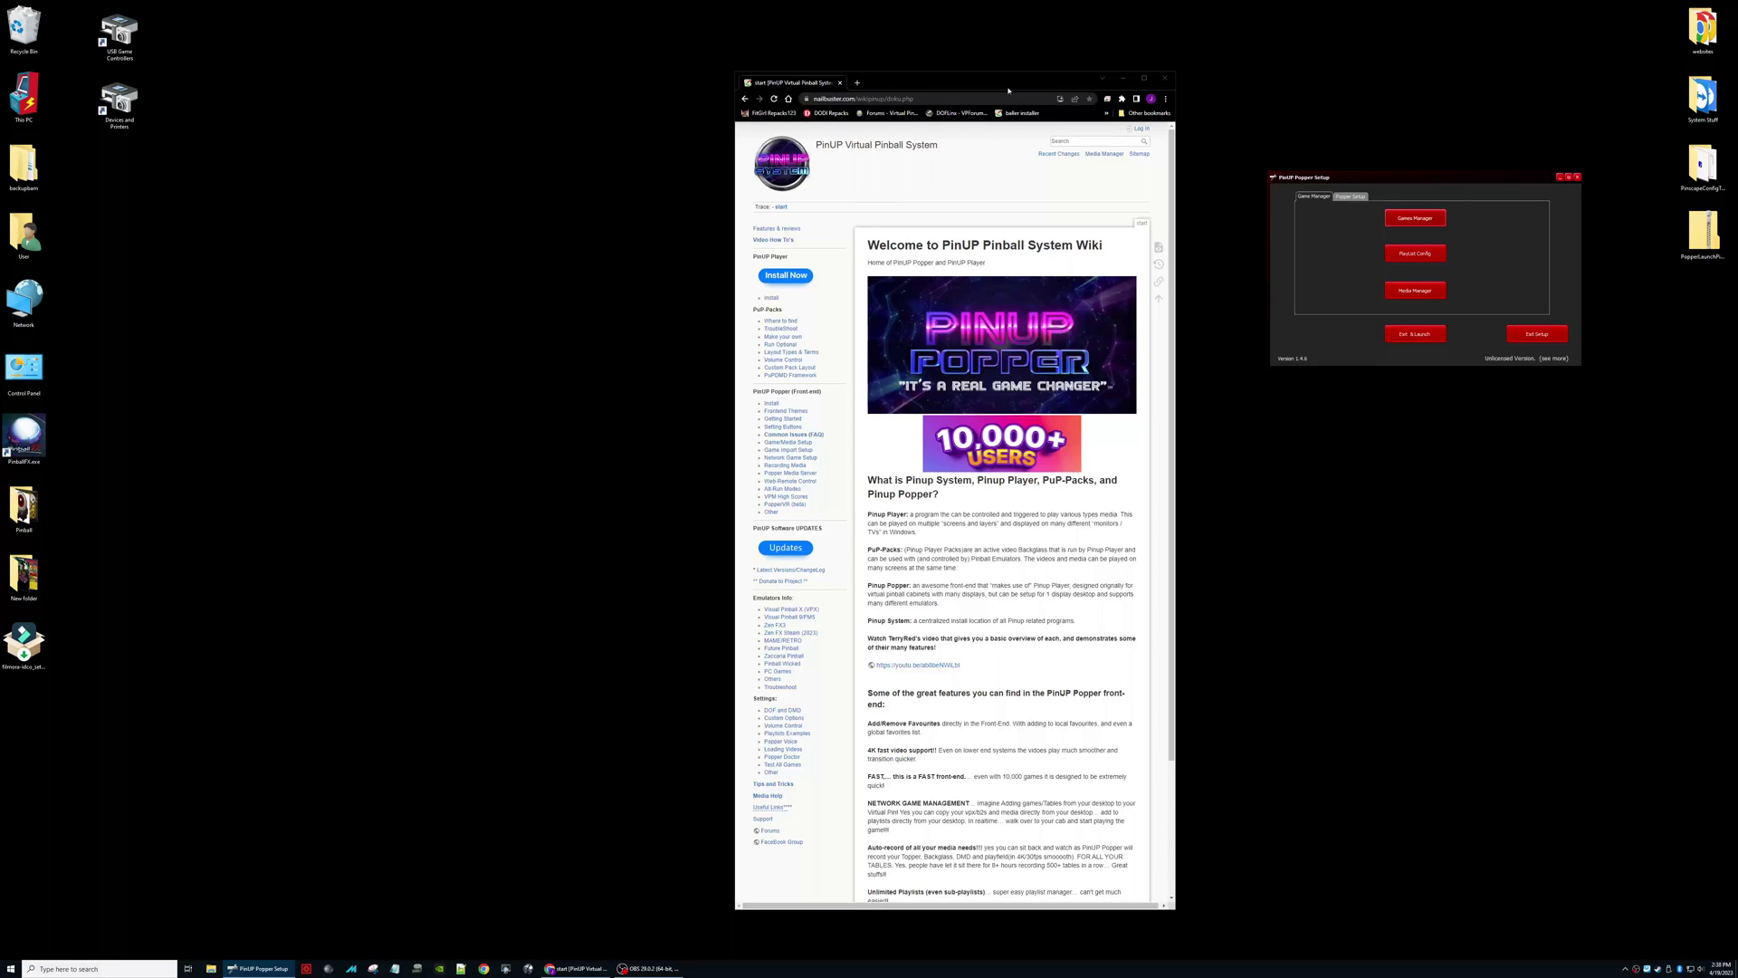
Step: Open the wiki's Zen FX Steam (2023) guide and read its section on setting up Popper to launch Pinball FX
{"action": "left_click_drag", "start_coordinate": [1008, 81], "coordinate": [1125, 56]}
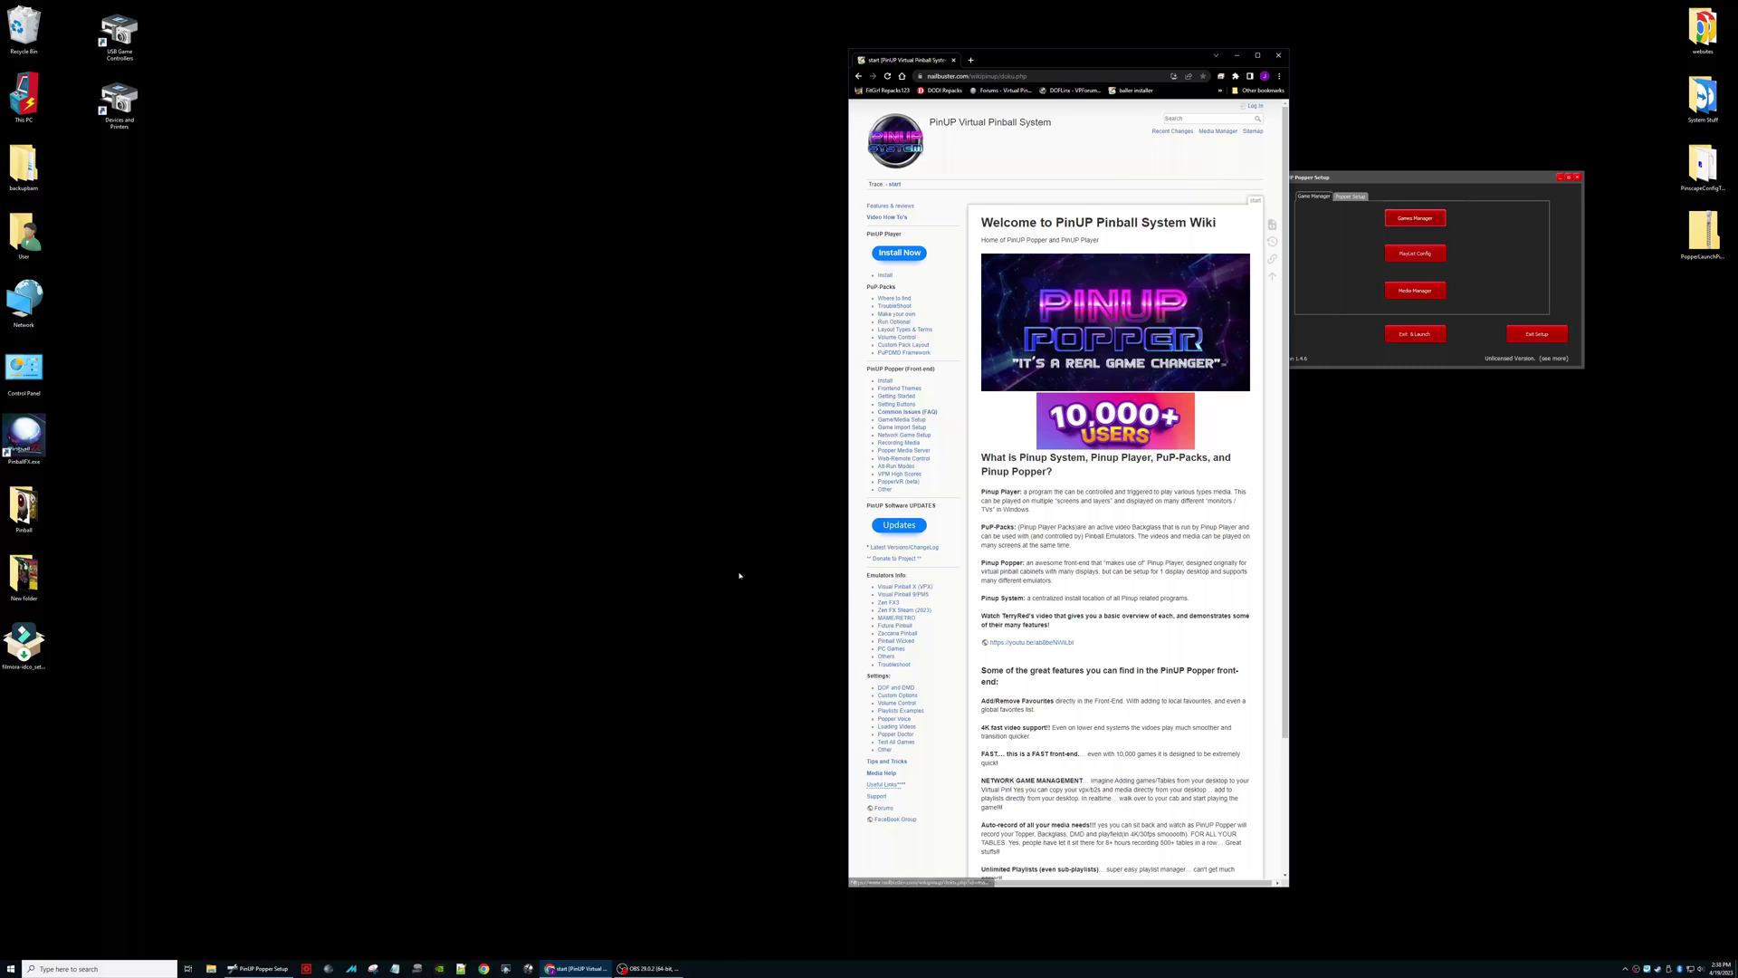
{"action": "left_click", "coordinate": [899, 611]}
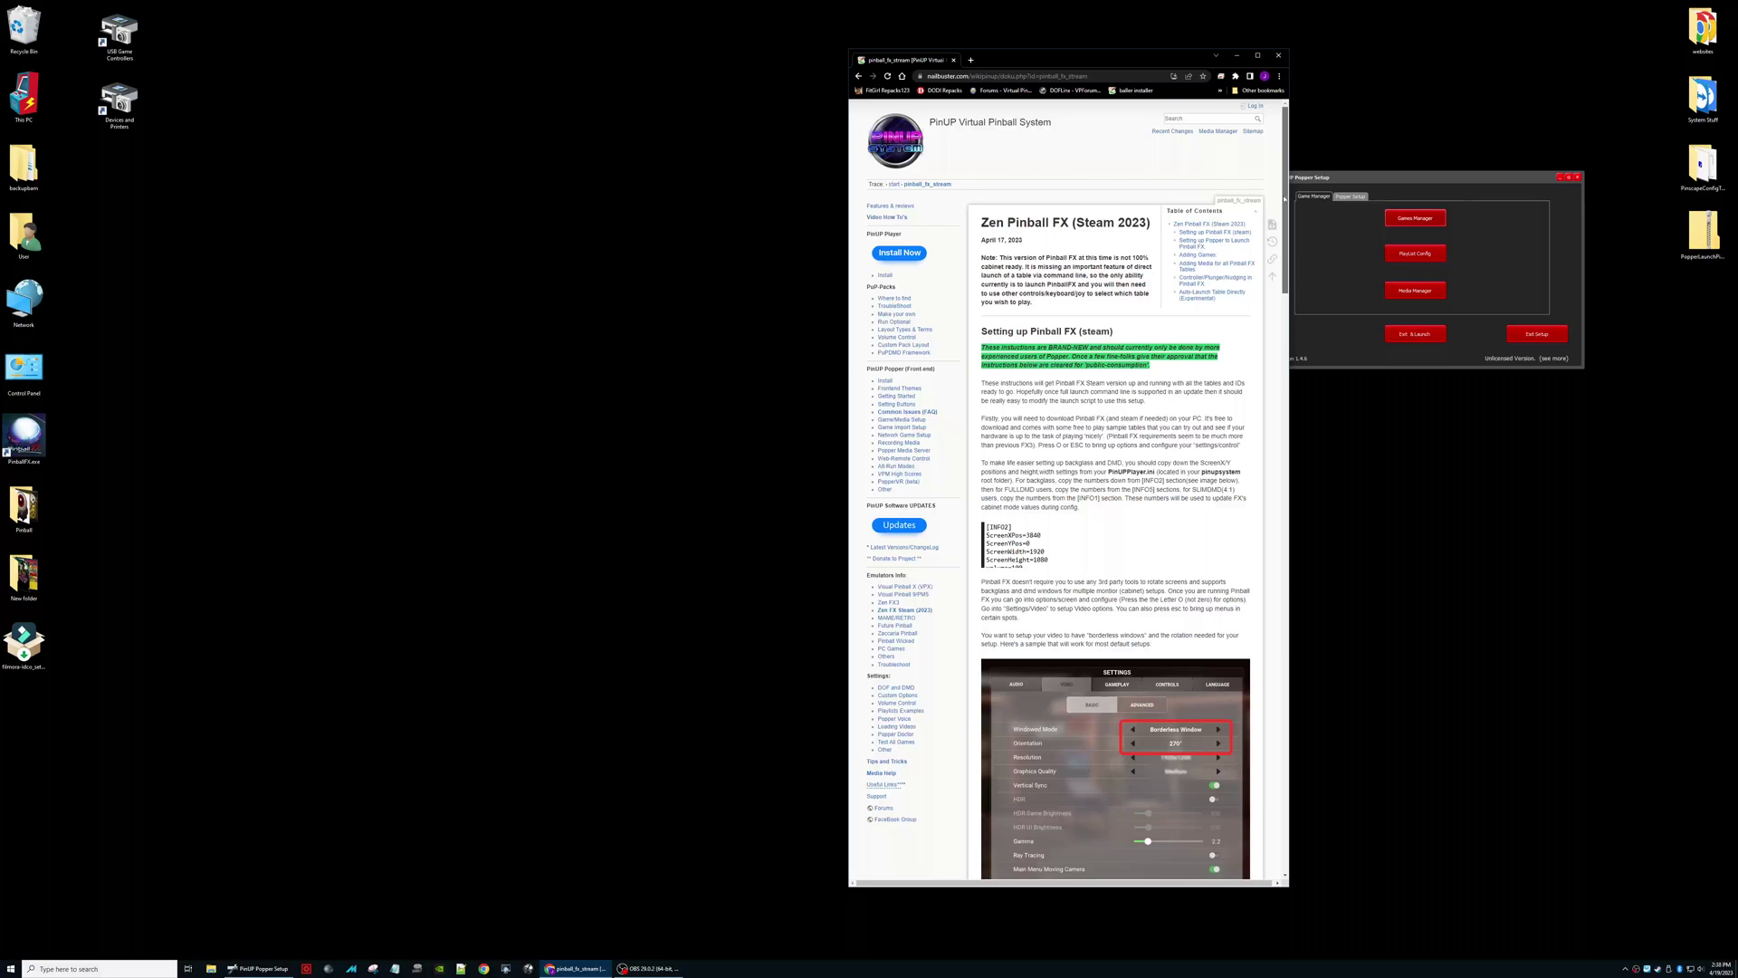
{"action": "left_click_drag", "start_coordinate": [1283, 198], "coordinate": [1284, 200]}
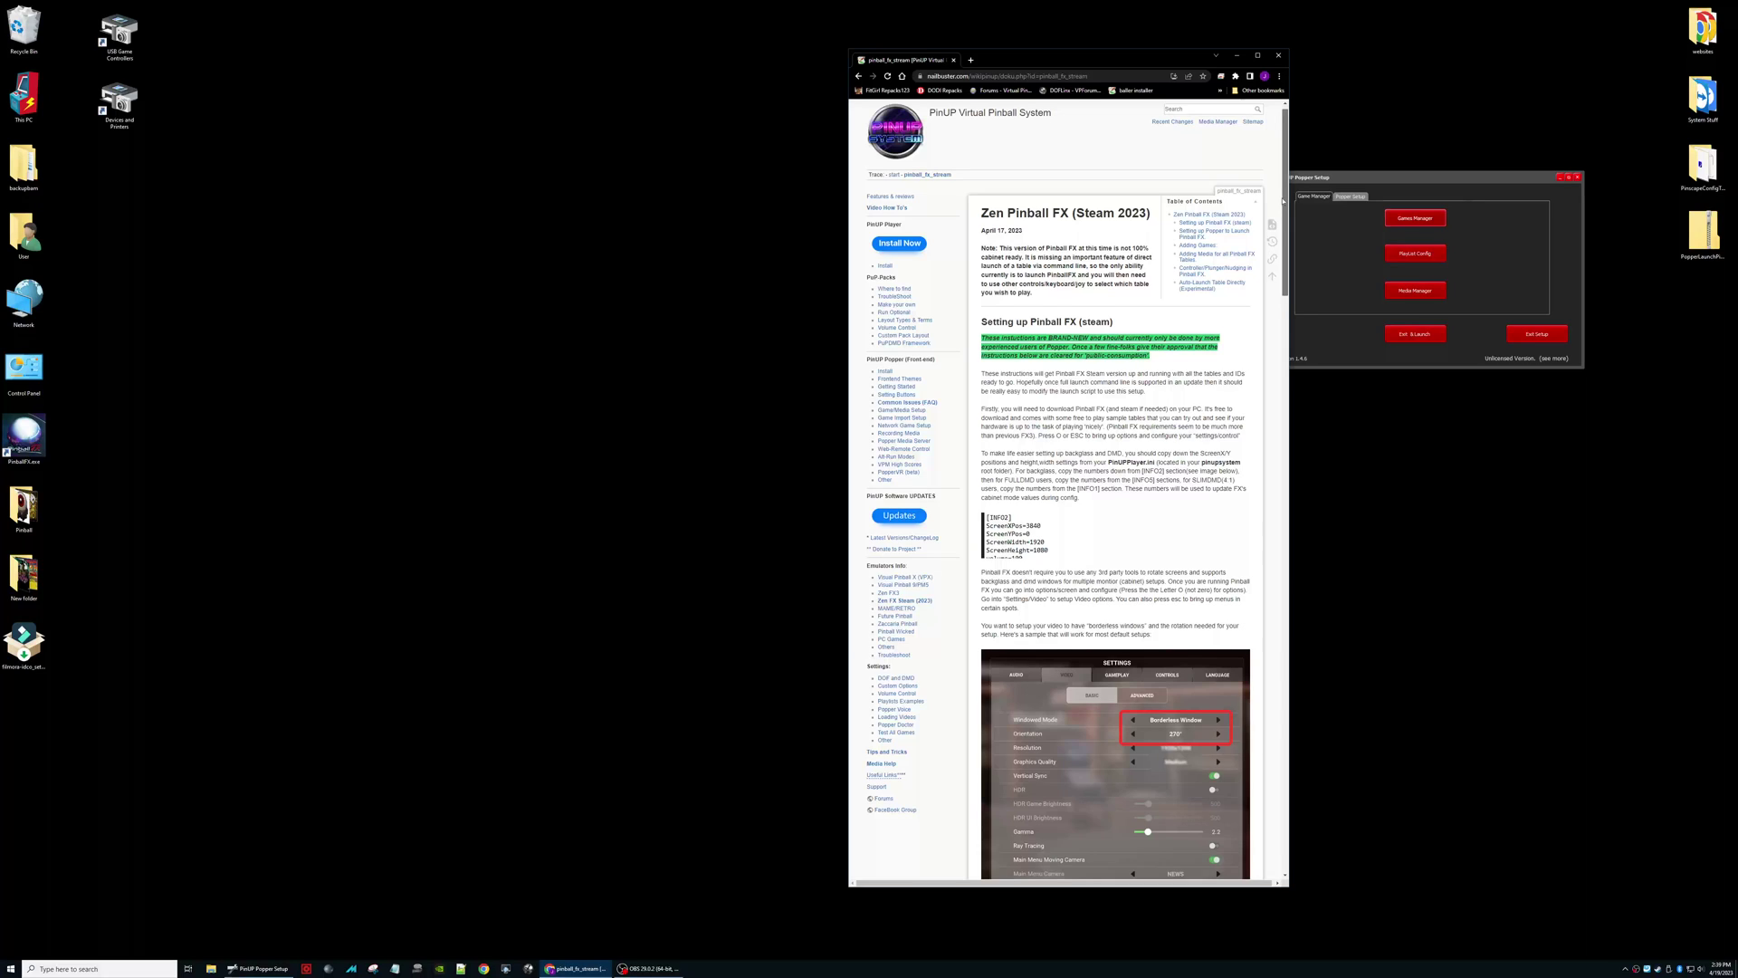
{"action": "left_click_drag", "start_coordinate": [1284, 200], "coordinate": [1259, 423]}
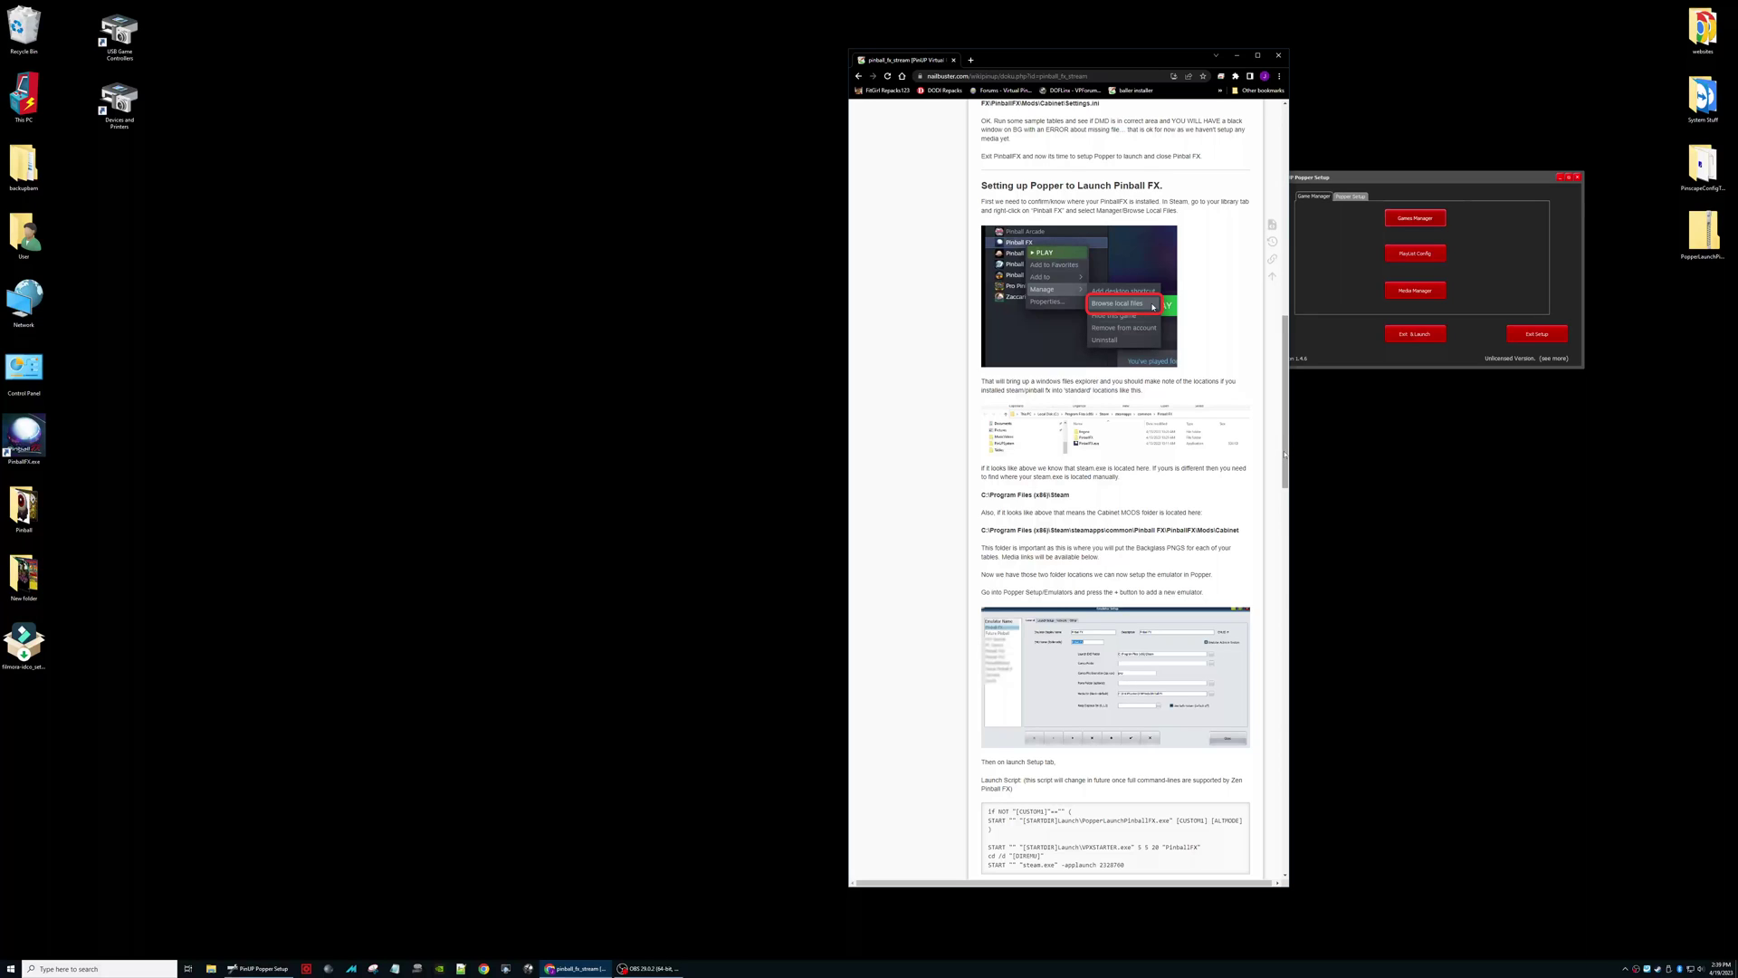
{"action": "left_click_drag", "start_coordinate": [1284, 454], "coordinate": [1281, 477]}
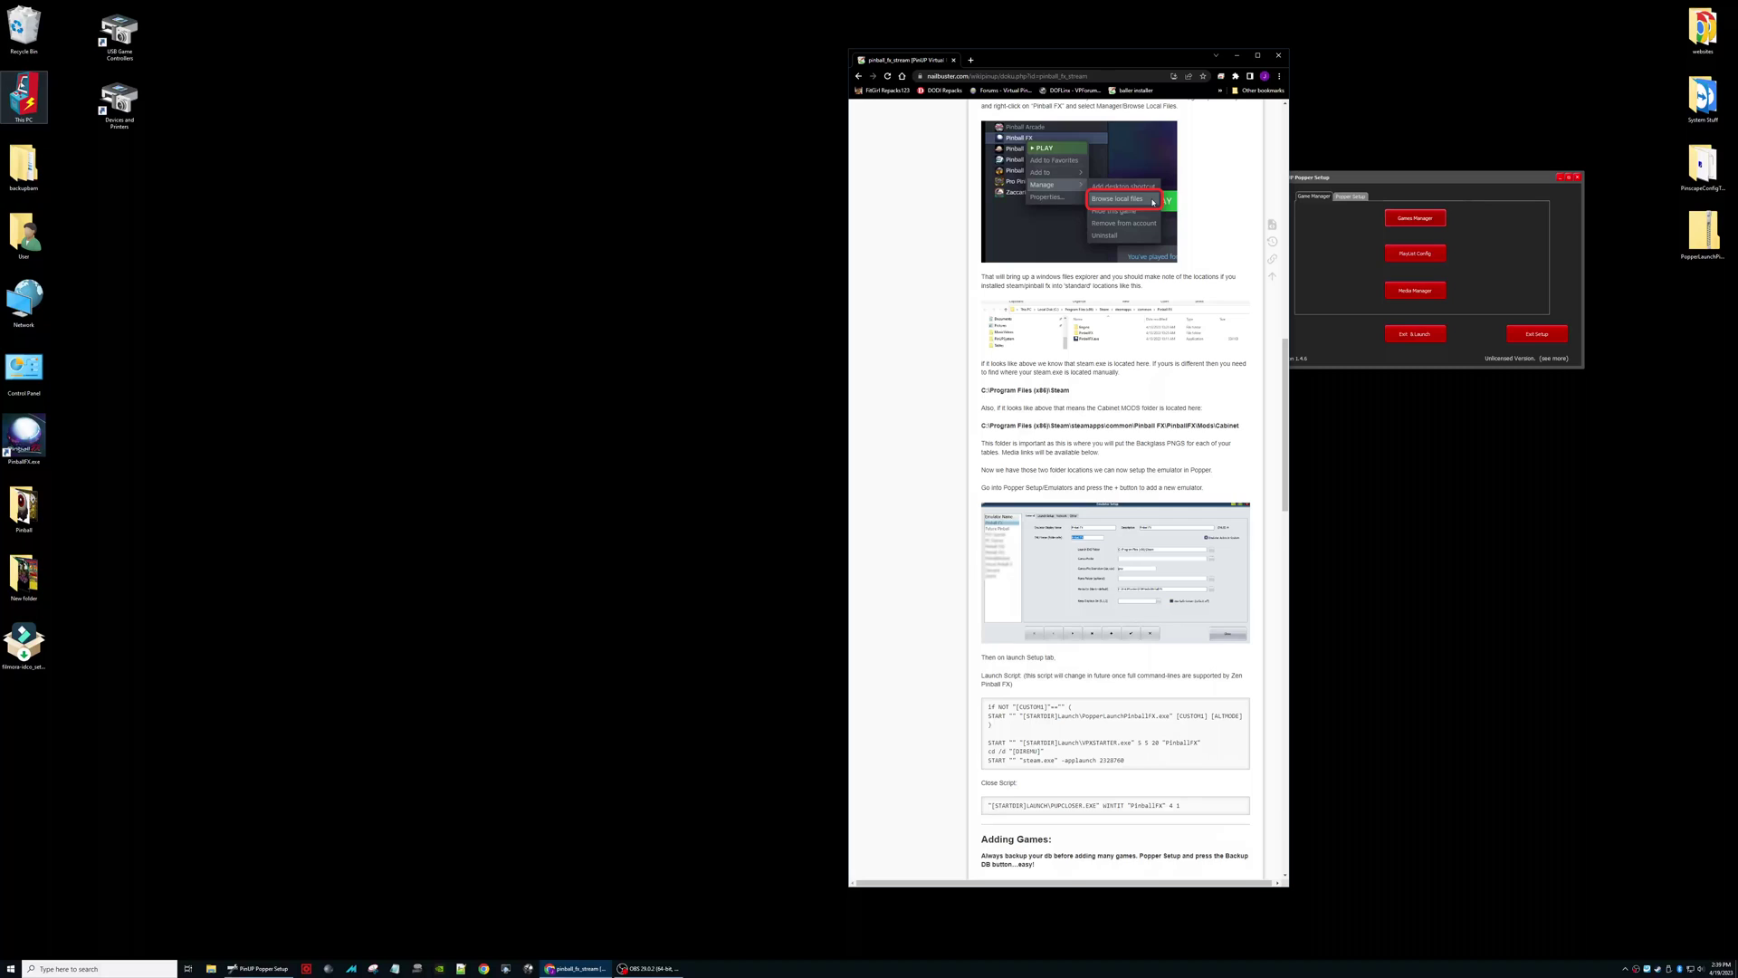
Step: View the contents of the Launch folder inside PinUPSystem on the C: drive
{"action": "double_click", "coordinate": [23, 95]}
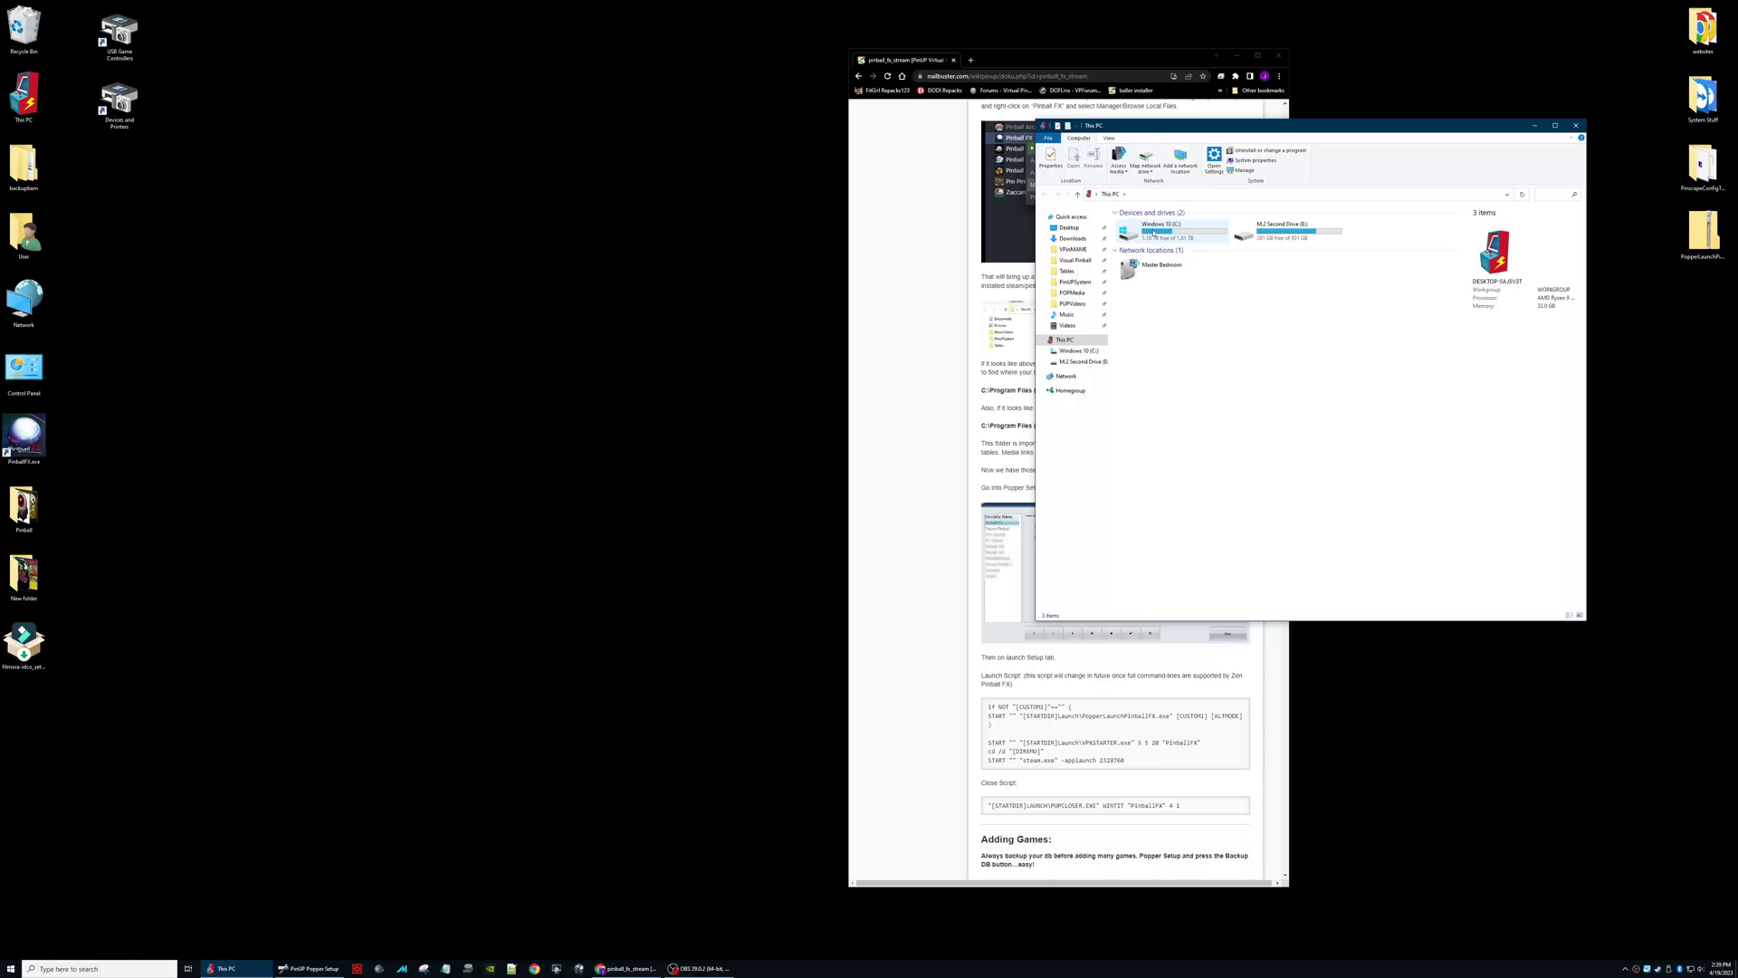
{"action": "double_click", "coordinate": [1153, 232]}
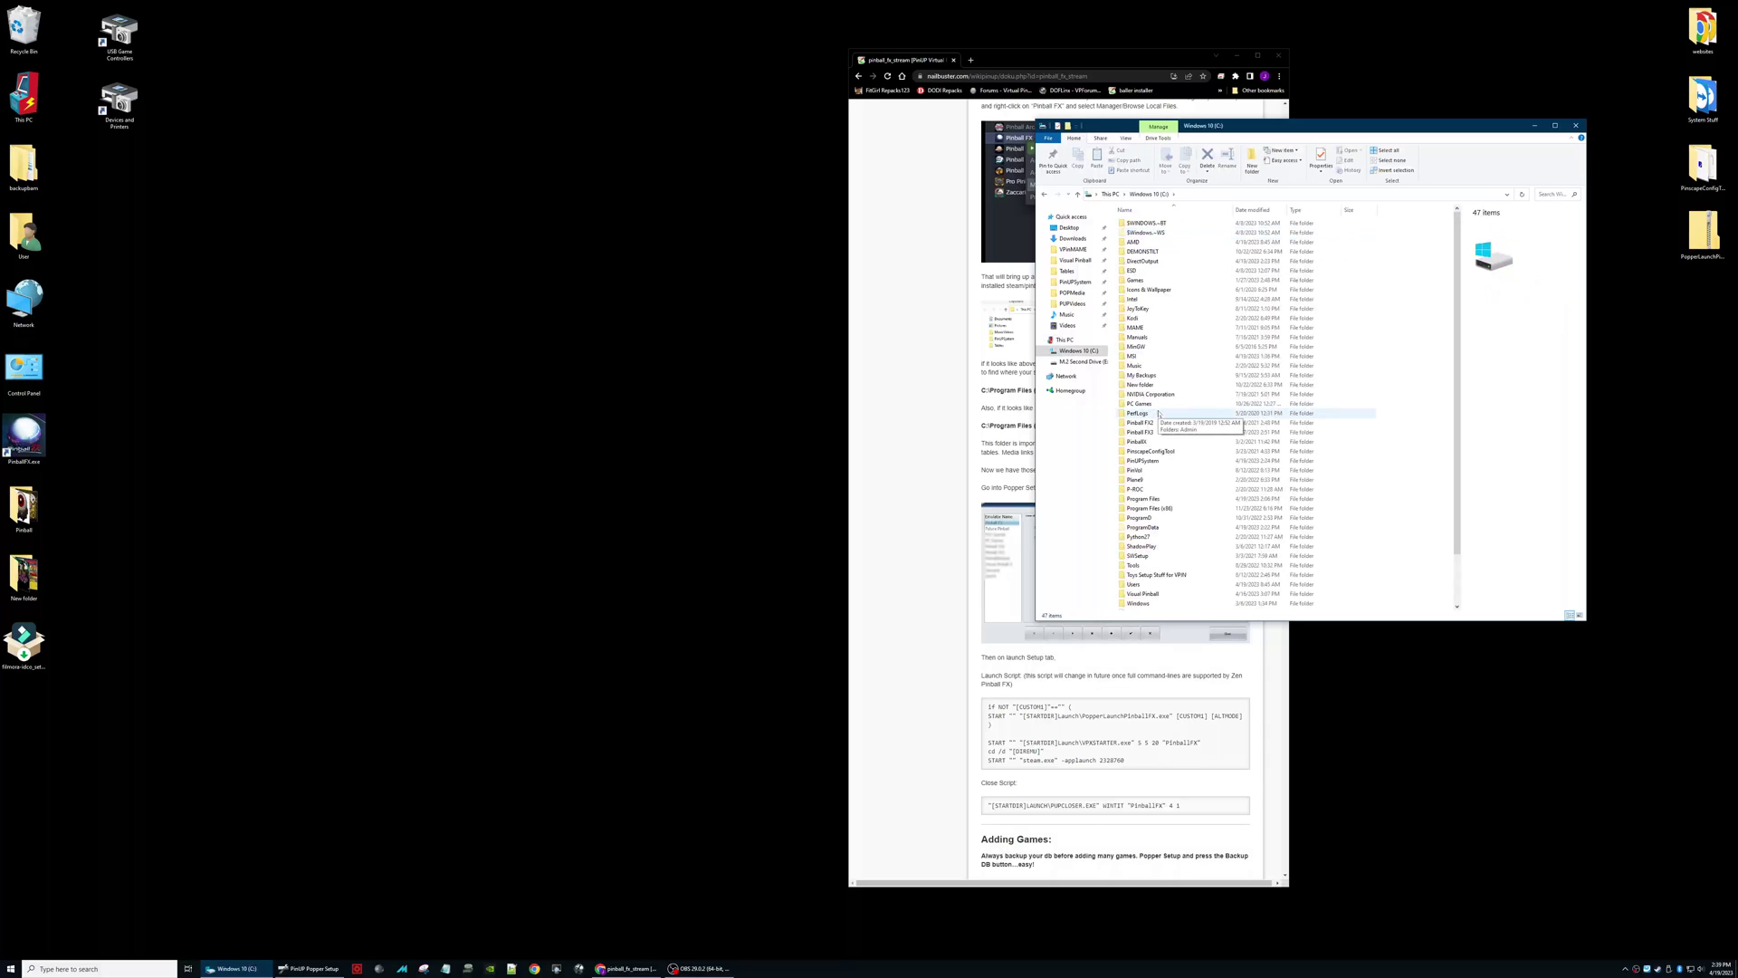
{"action": "double_click", "coordinate": [1153, 462]}
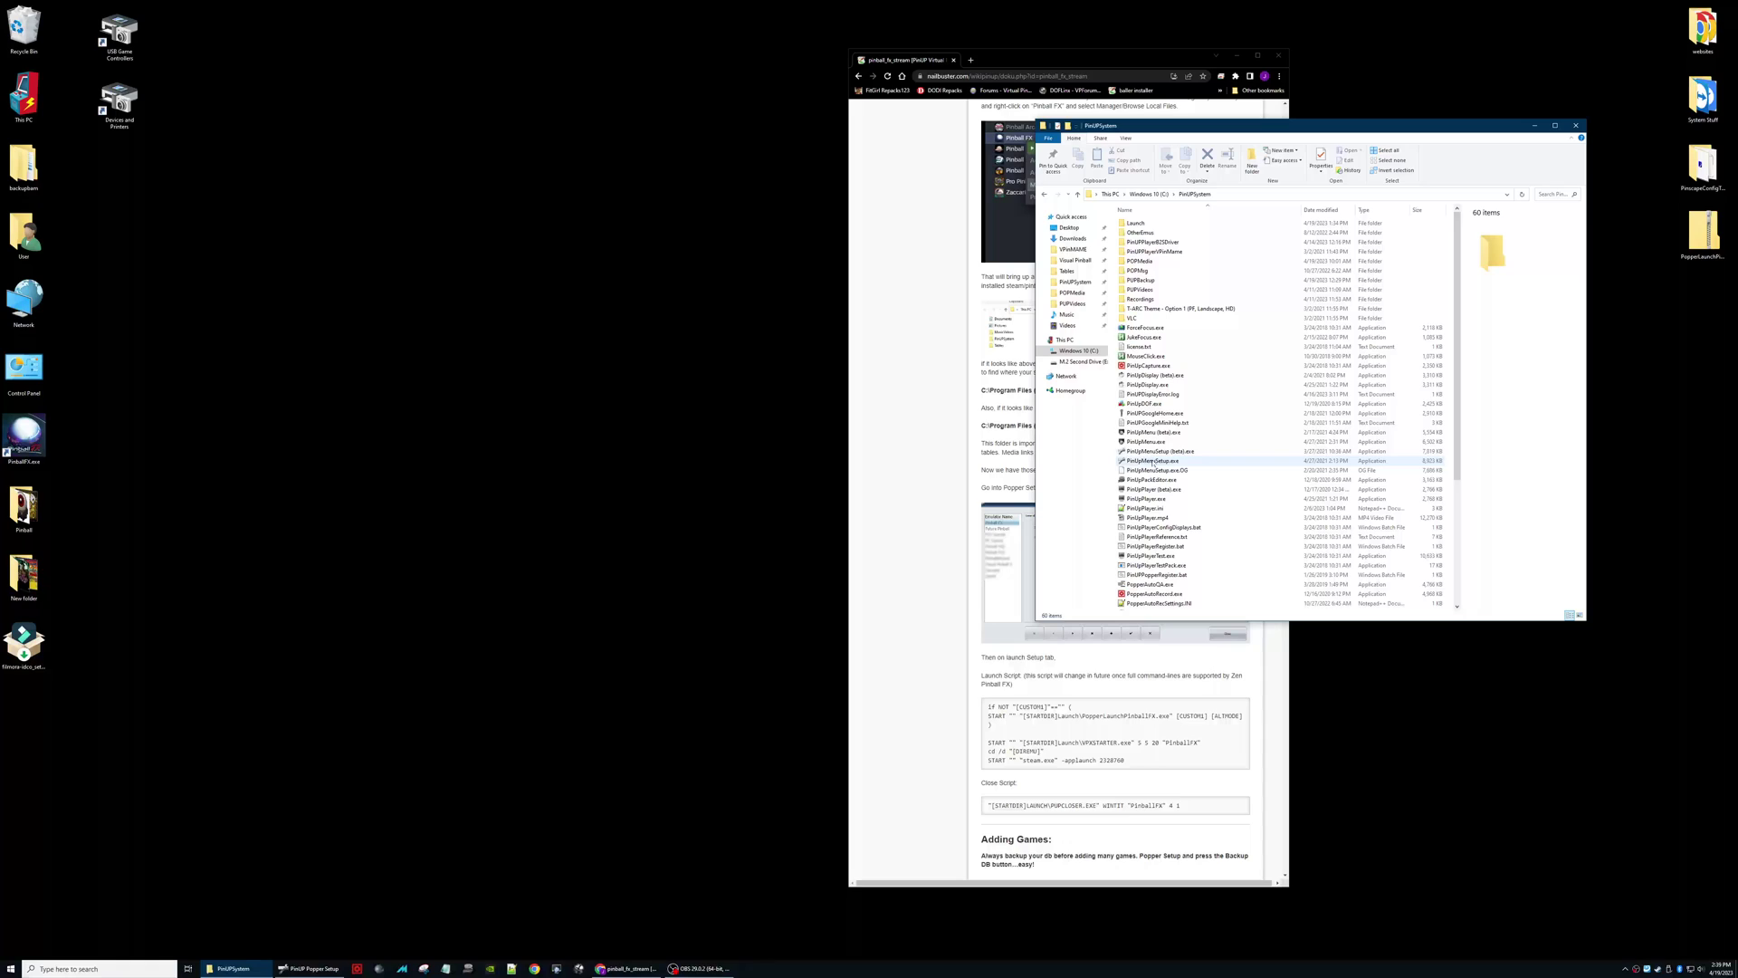
{"action": "double_click", "coordinate": [1161, 225]}
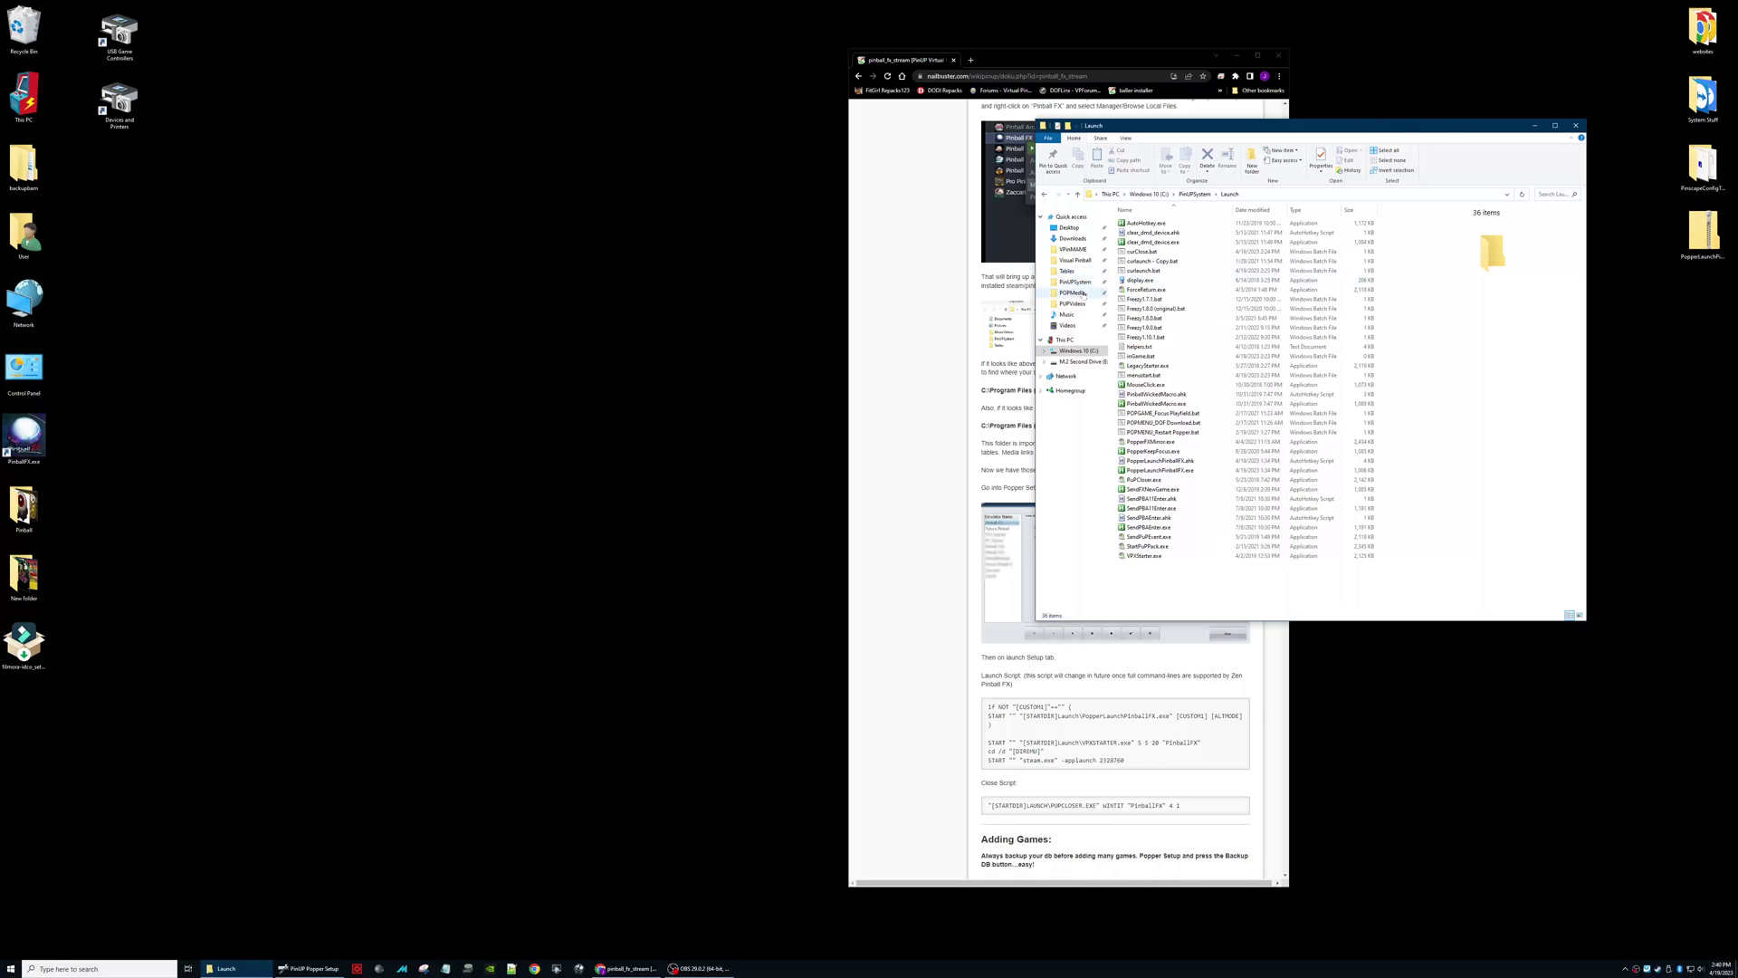
Step: Inspect the Pinball FX media folder inside POPMedia and close the file window
{"action": "left_click", "coordinate": [1082, 294]}
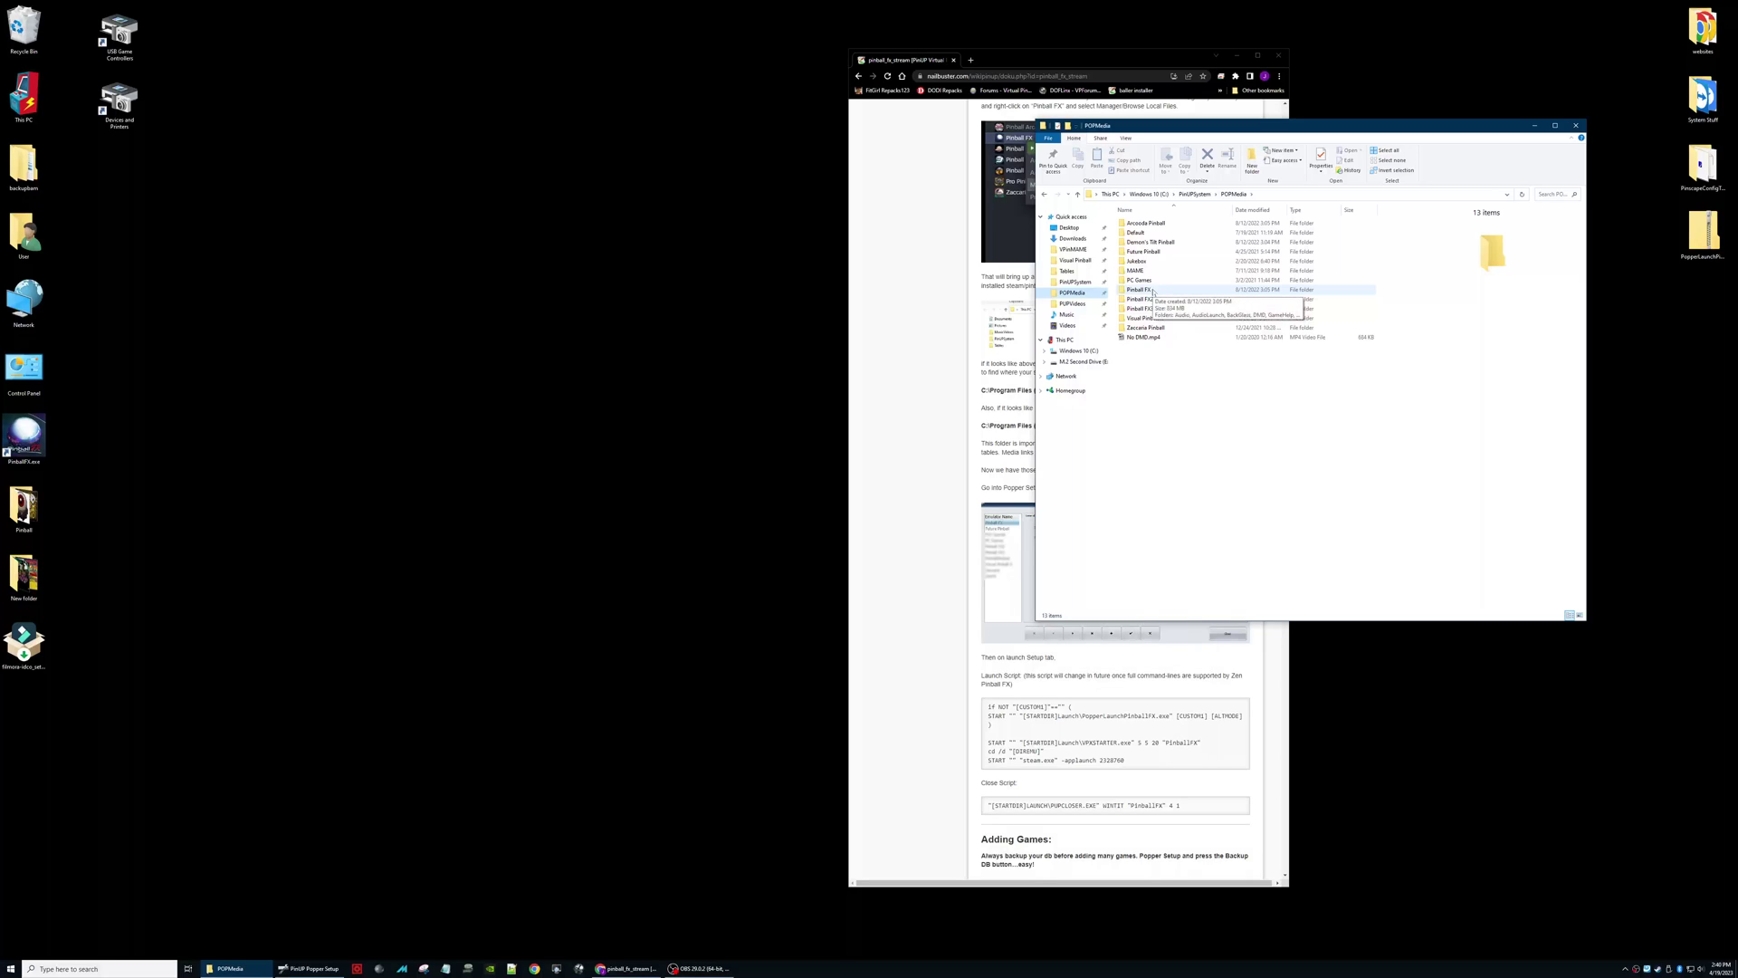
{"action": "double_click", "coordinate": [1142, 290]}
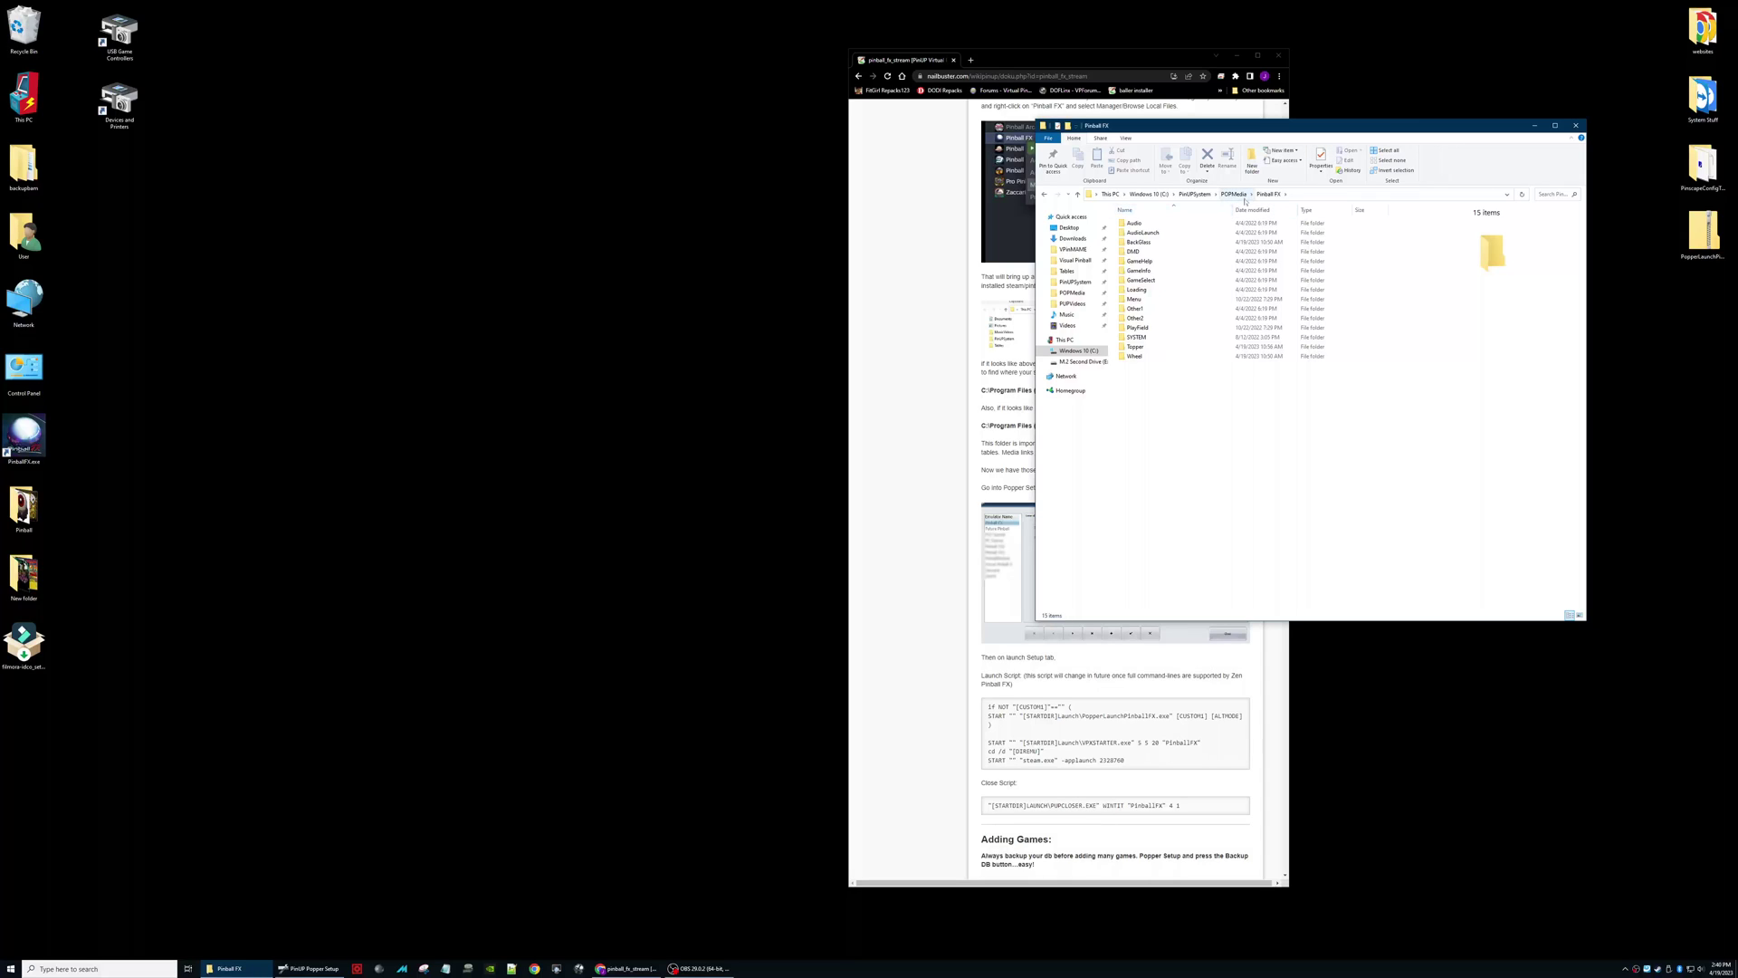
{"action": "left_click", "coordinate": [1575, 125]}
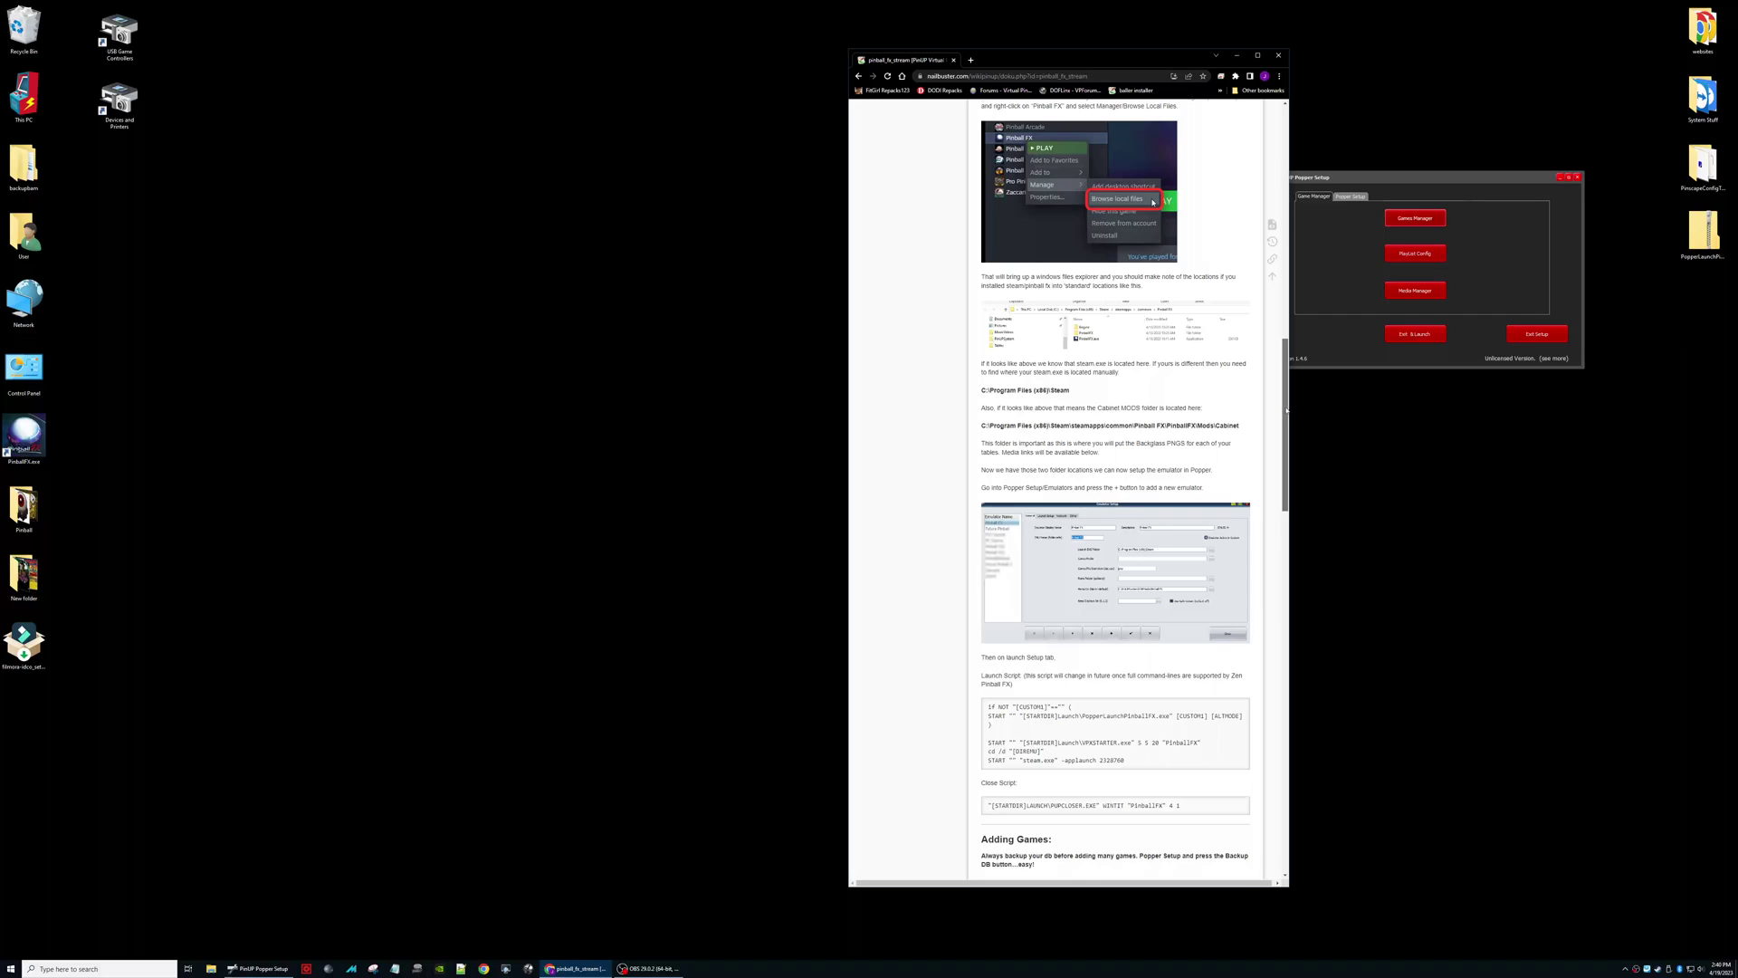
Step: Open Popper's emulator settings beside the wiki guide and show the launch setup scripts of the Pinball FX emulator
{"action": "scroll", "coordinate": [1286, 409], "scroll_direction": "down", "scroll_amount": 1}
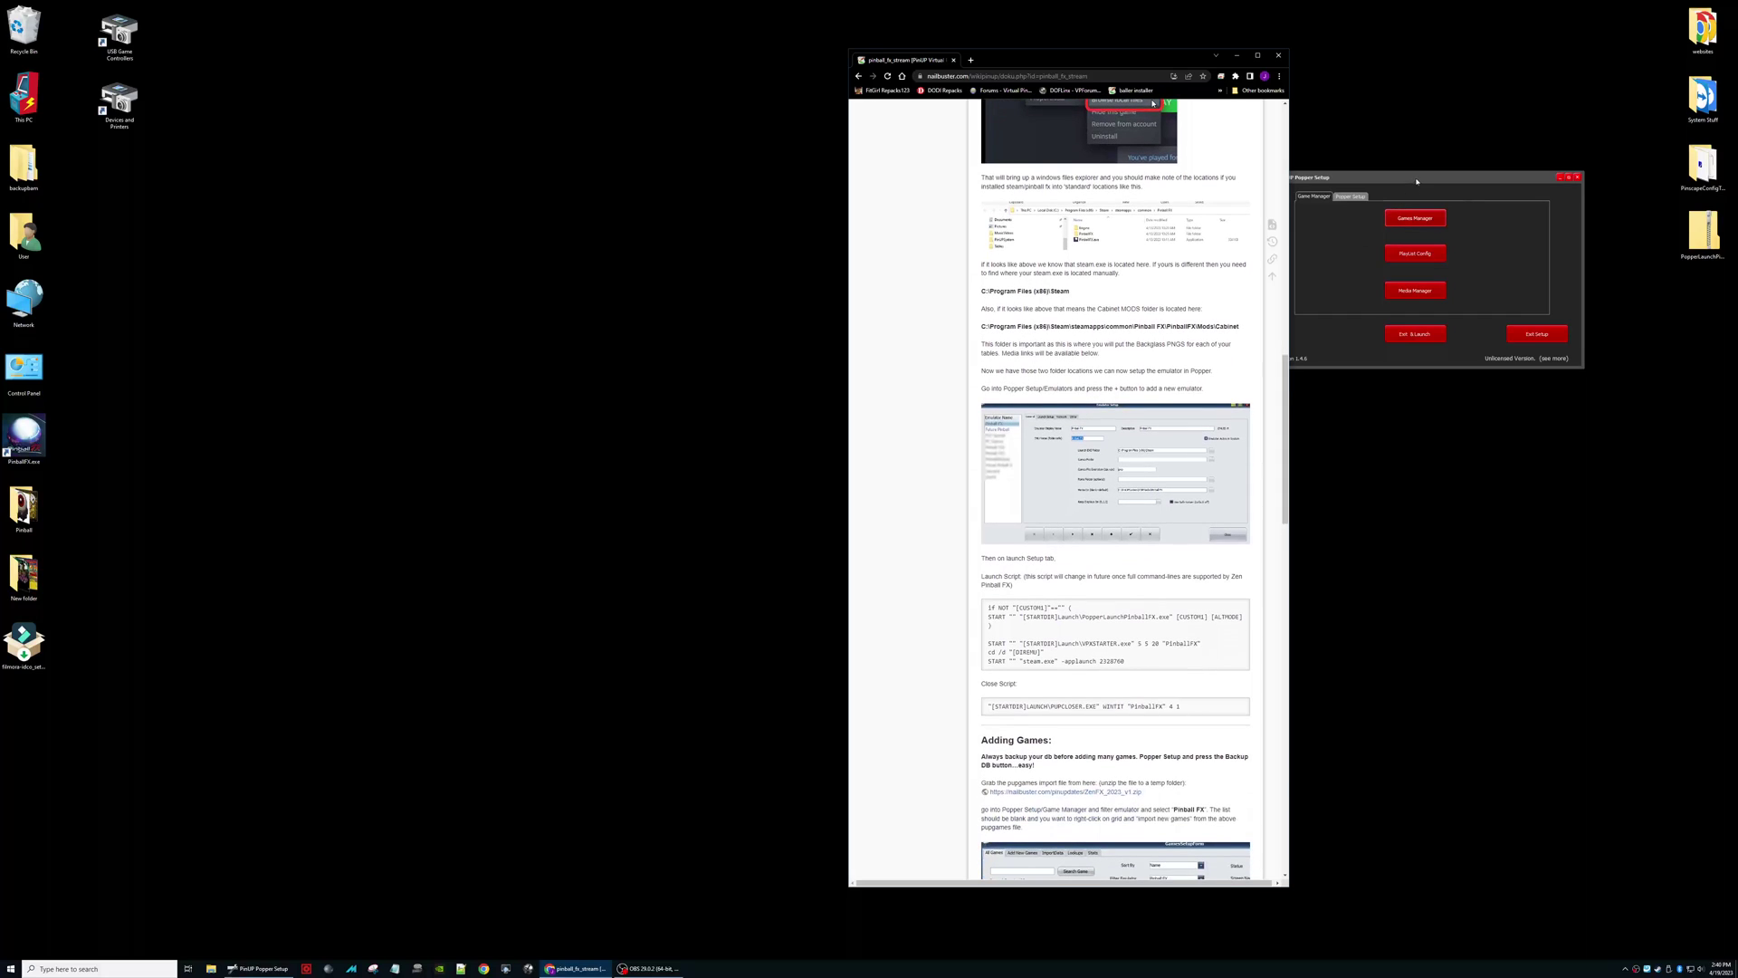
{"action": "left_click_drag", "start_coordinate": [1417, 181], "coordinate": [1465, 236]}
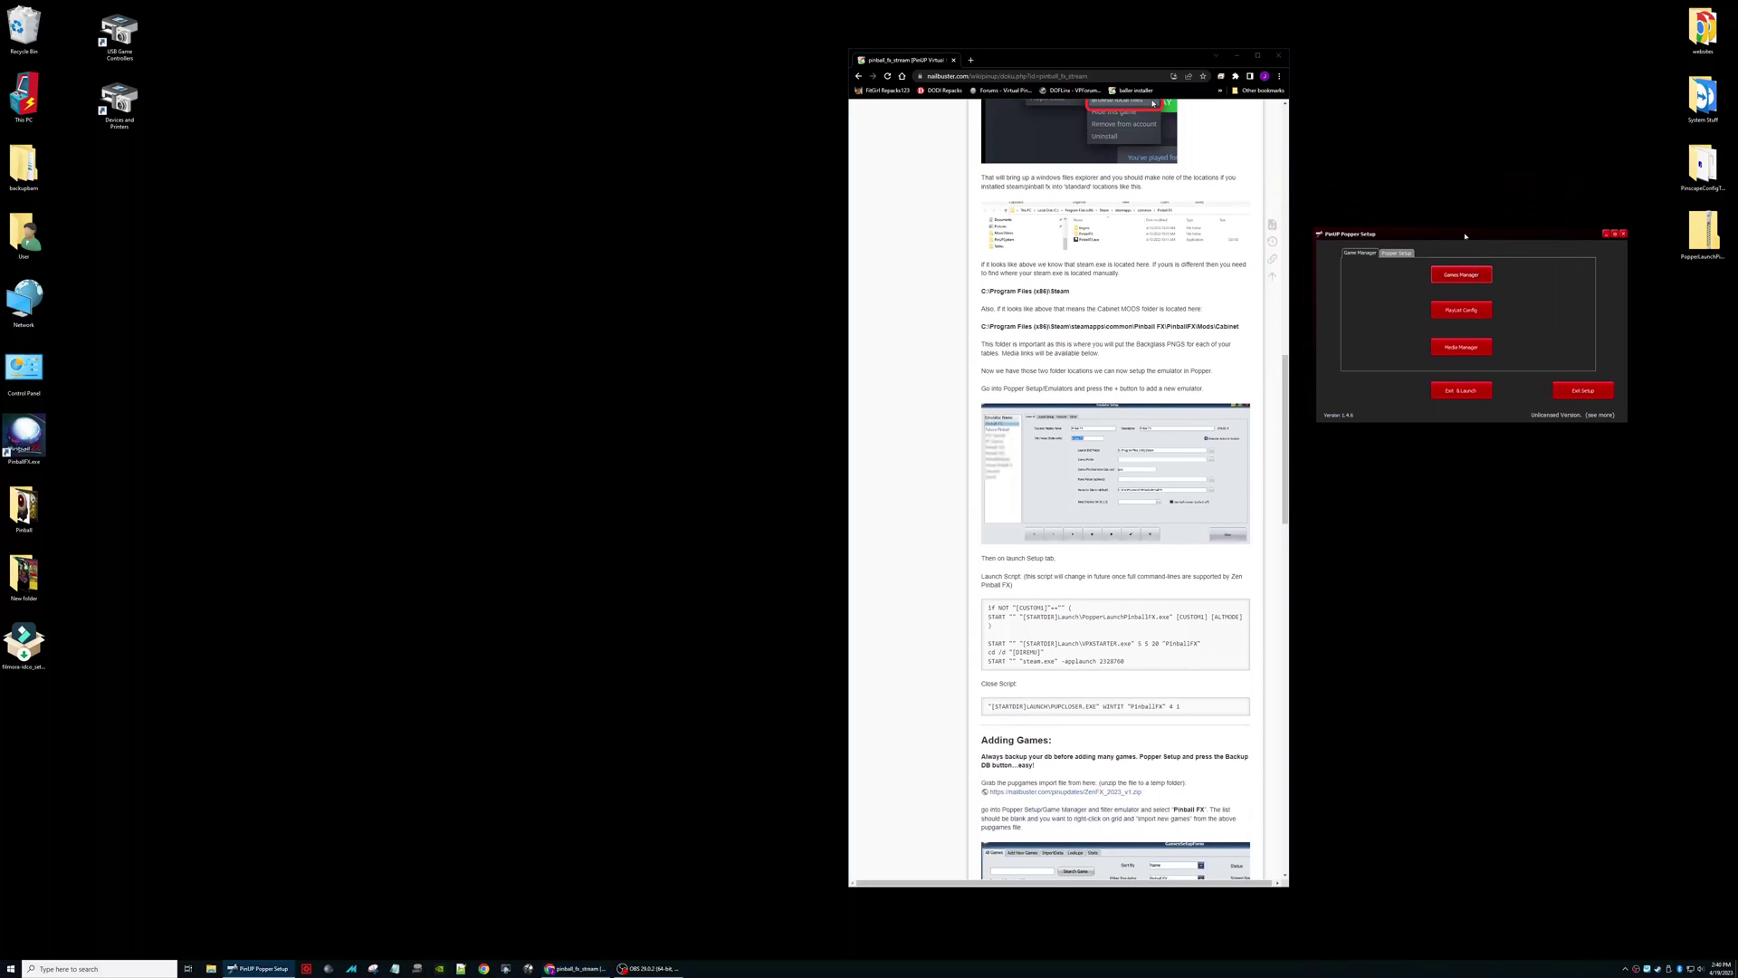
{"action": "left_click", "coordinate": [1402, 254]}
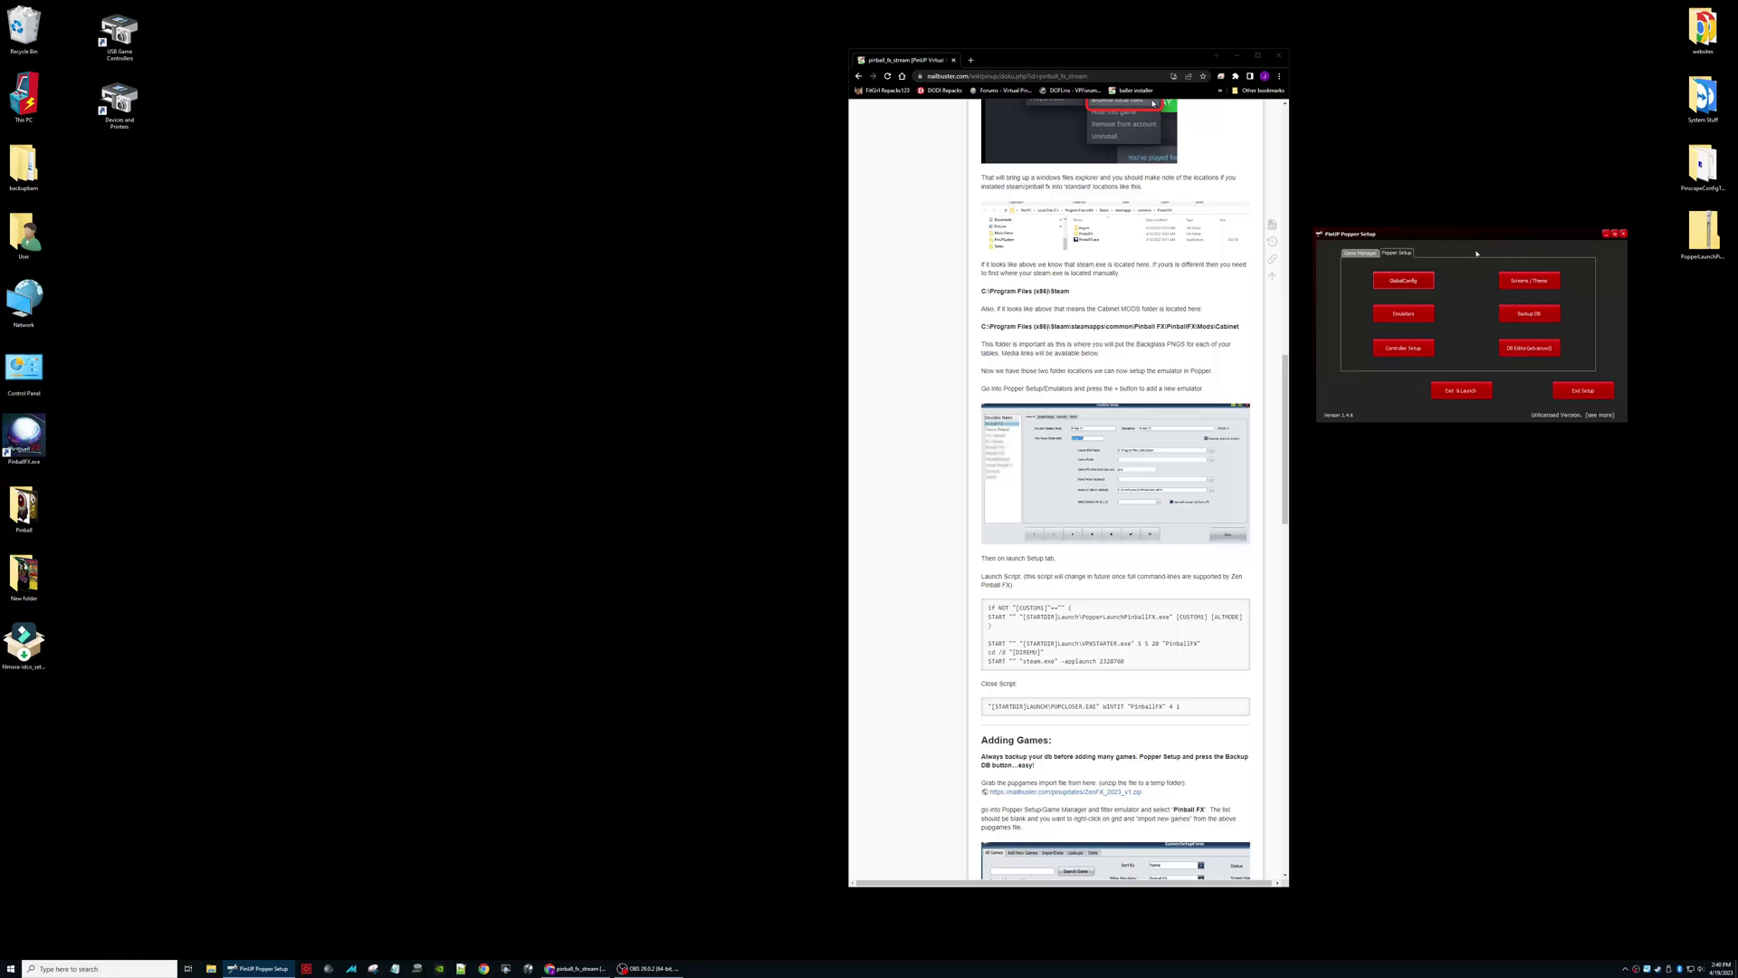
{"action": "left_click", "coordinate": [1426, 313]}
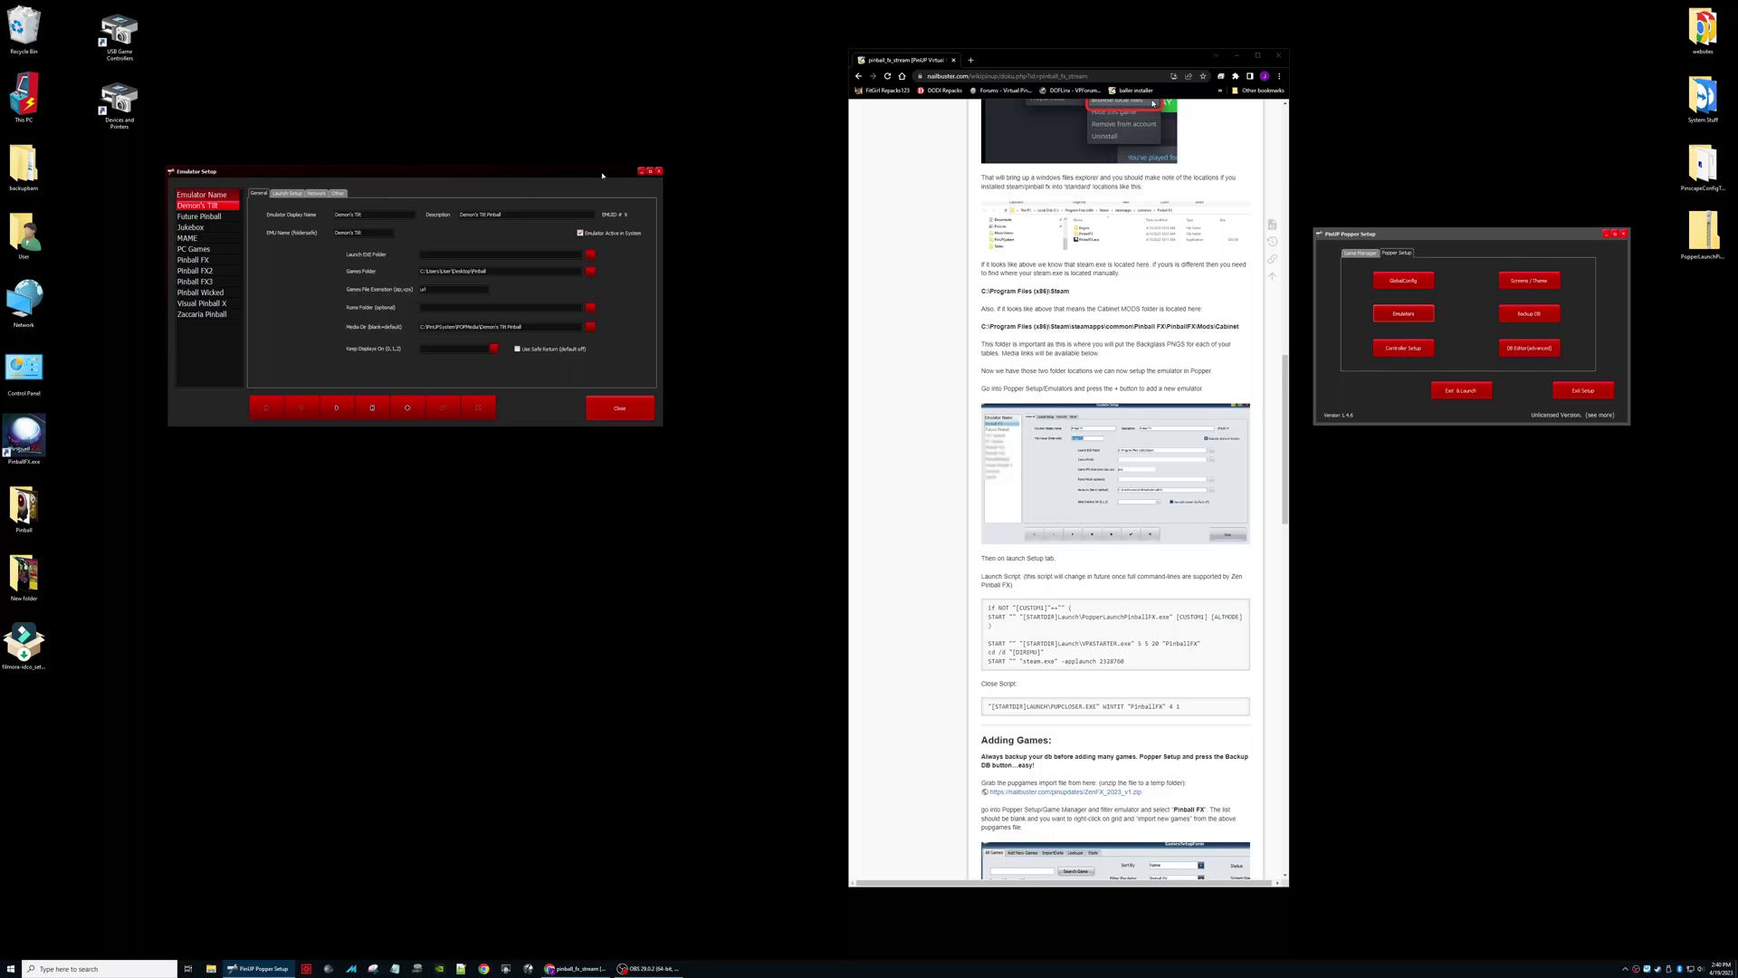
{"action": "left_click_drag", "start_coordinate": [602, 174], "coordinate": [1677, 267]}
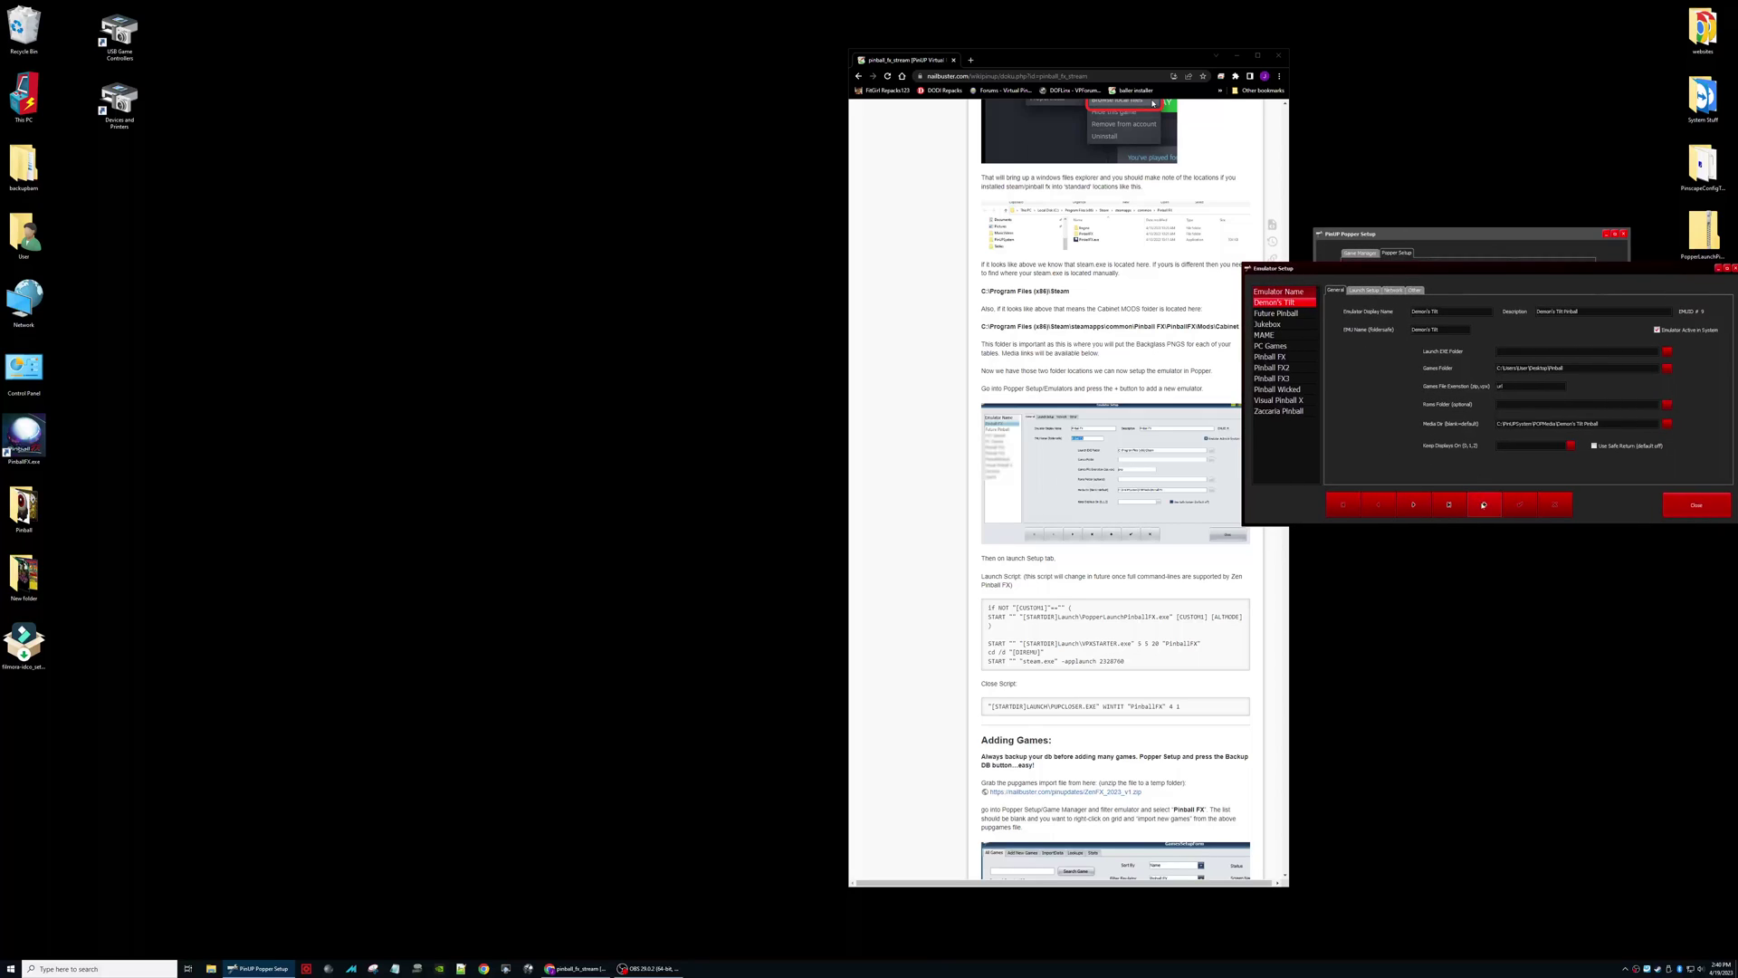
{"action": "left_click", "coordinate": [1300, 359]}
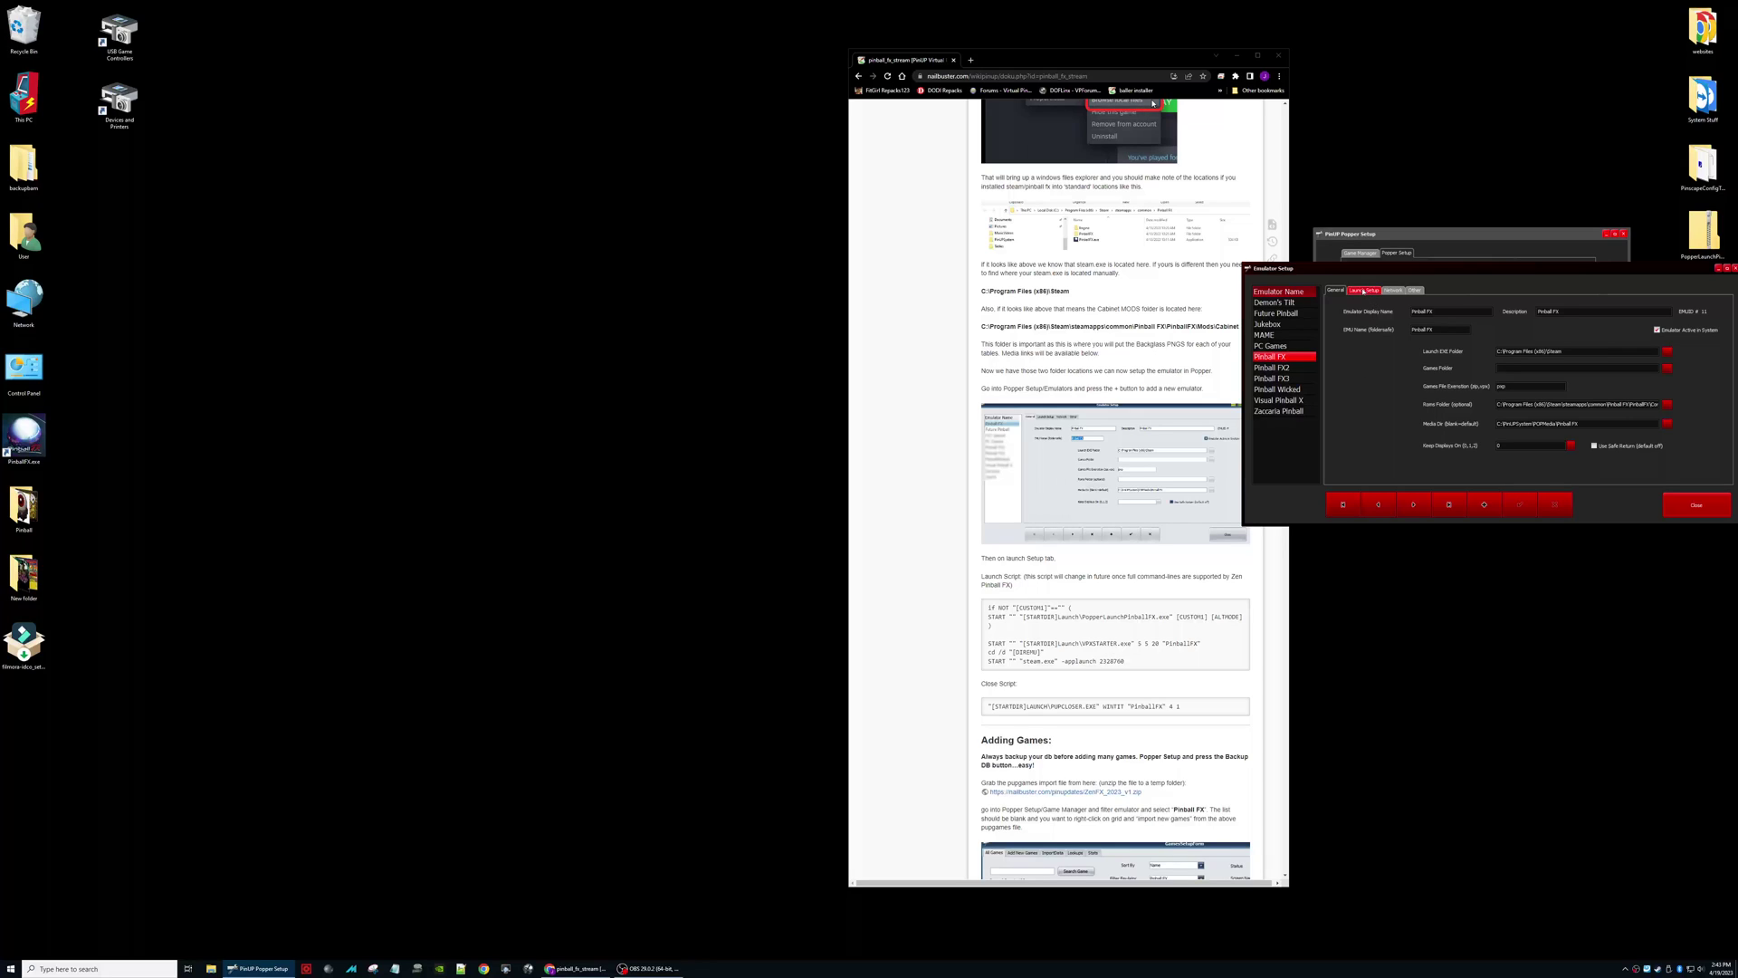
{"action": "left_click", "coordinate": [1364, 292]}
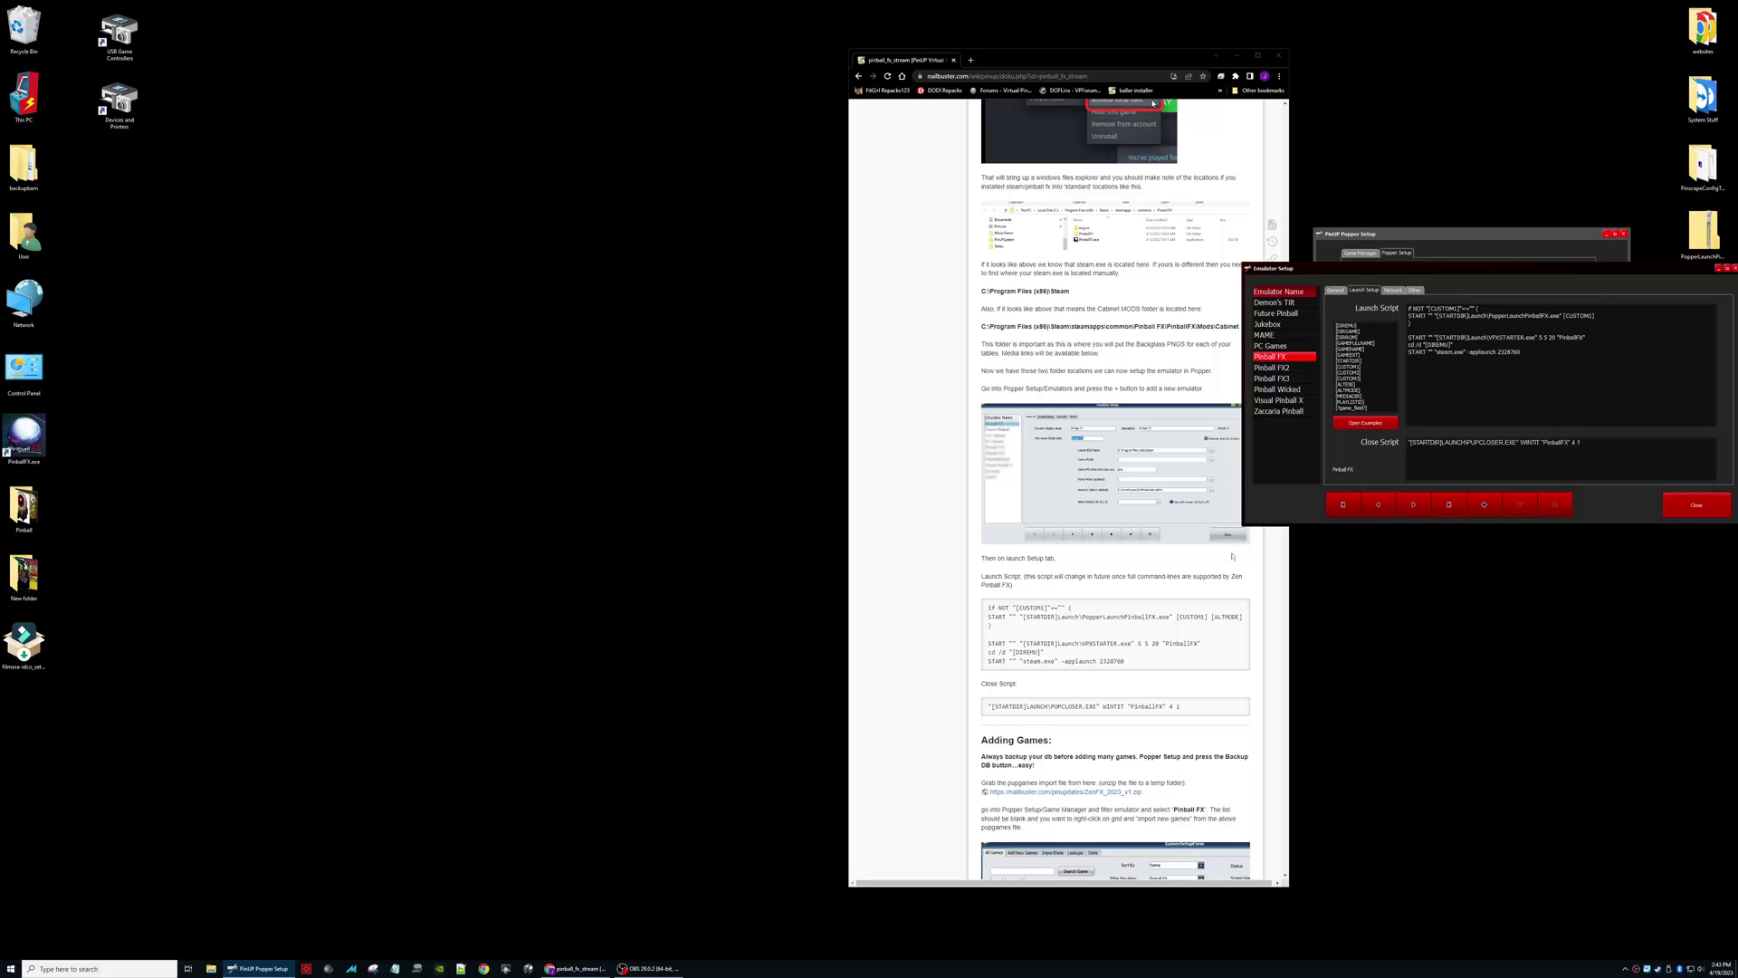
Step: Copy the Pinball FX launch script and close script from the wiki guide, and close the emulator settings
{"action": "left_click", "coordinate": [1279, 554]}
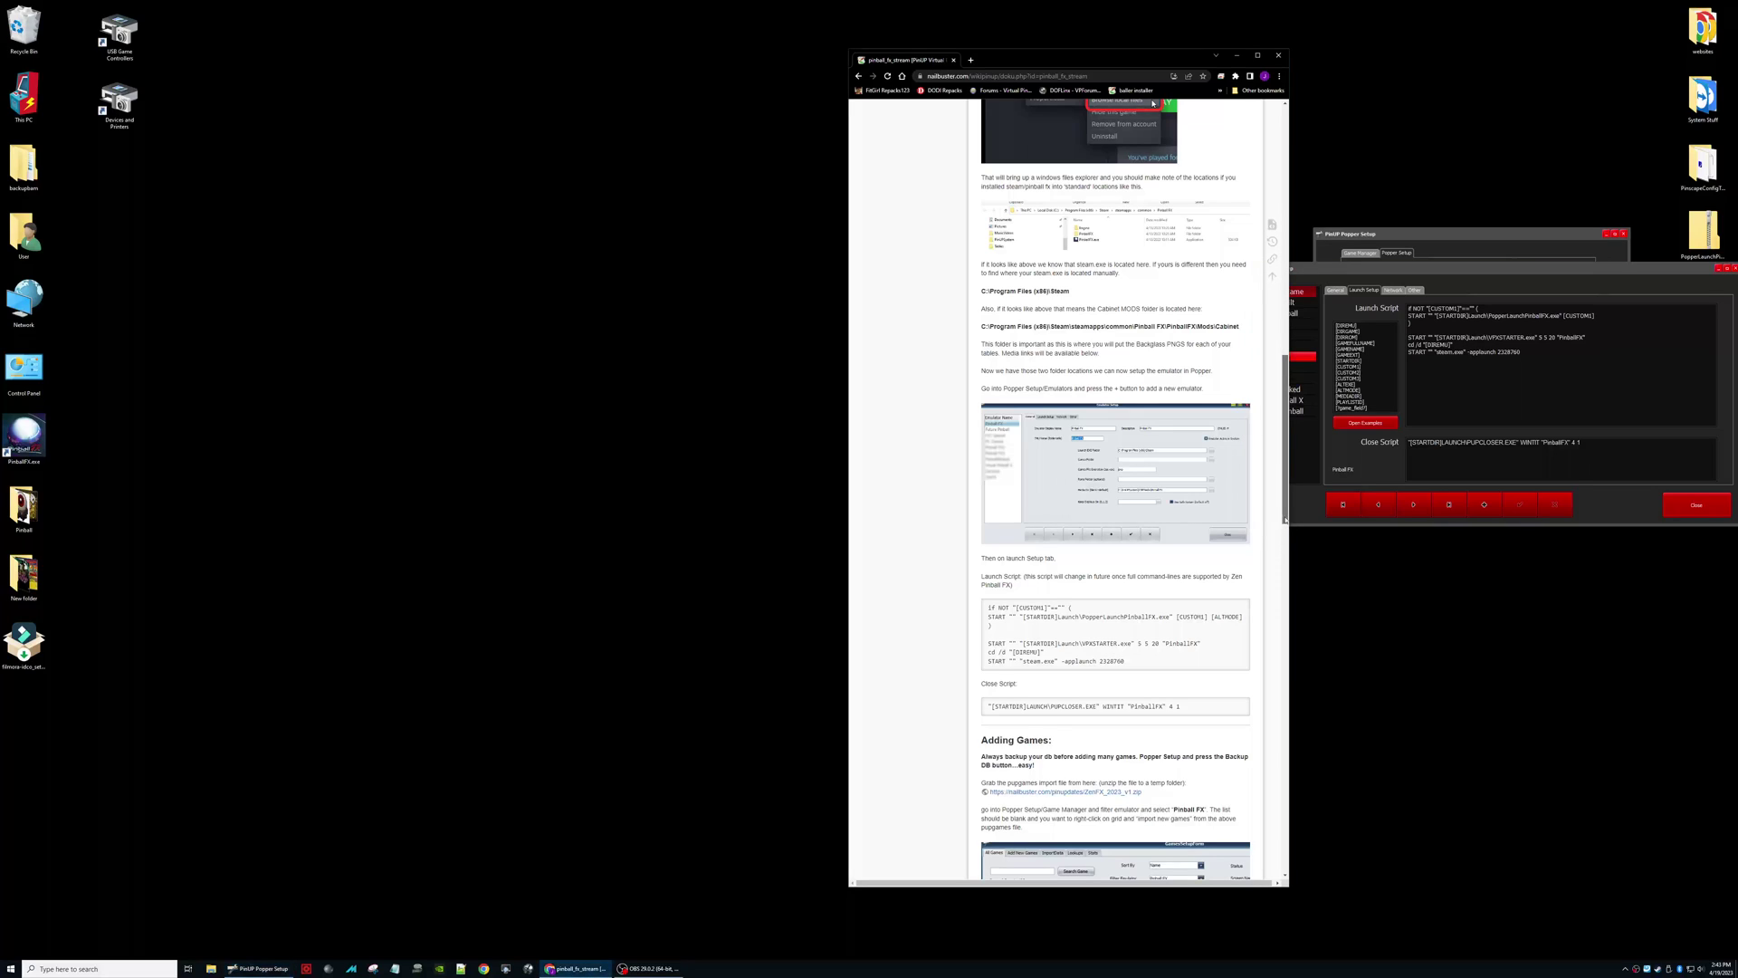
{"action": "left_click_drag", "start_coordinate": [1284, 519], "coordinate": [1277, 548]}
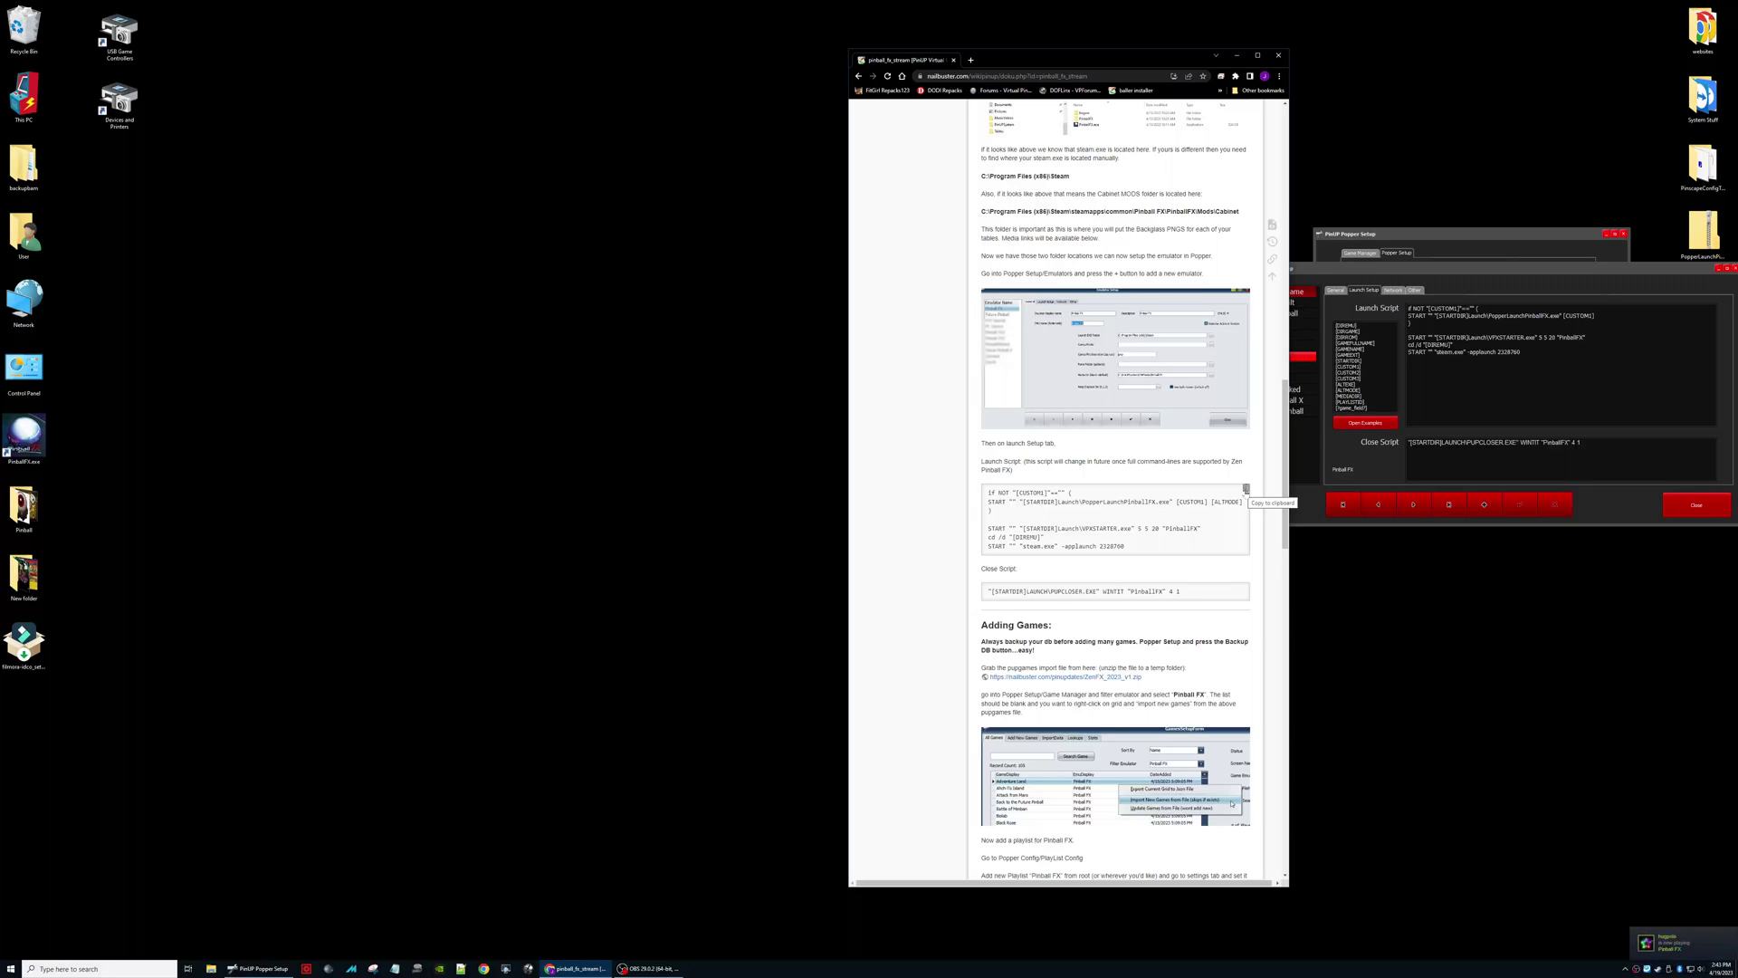
{"action": "left_click", "coordinate": [1246, 490]}
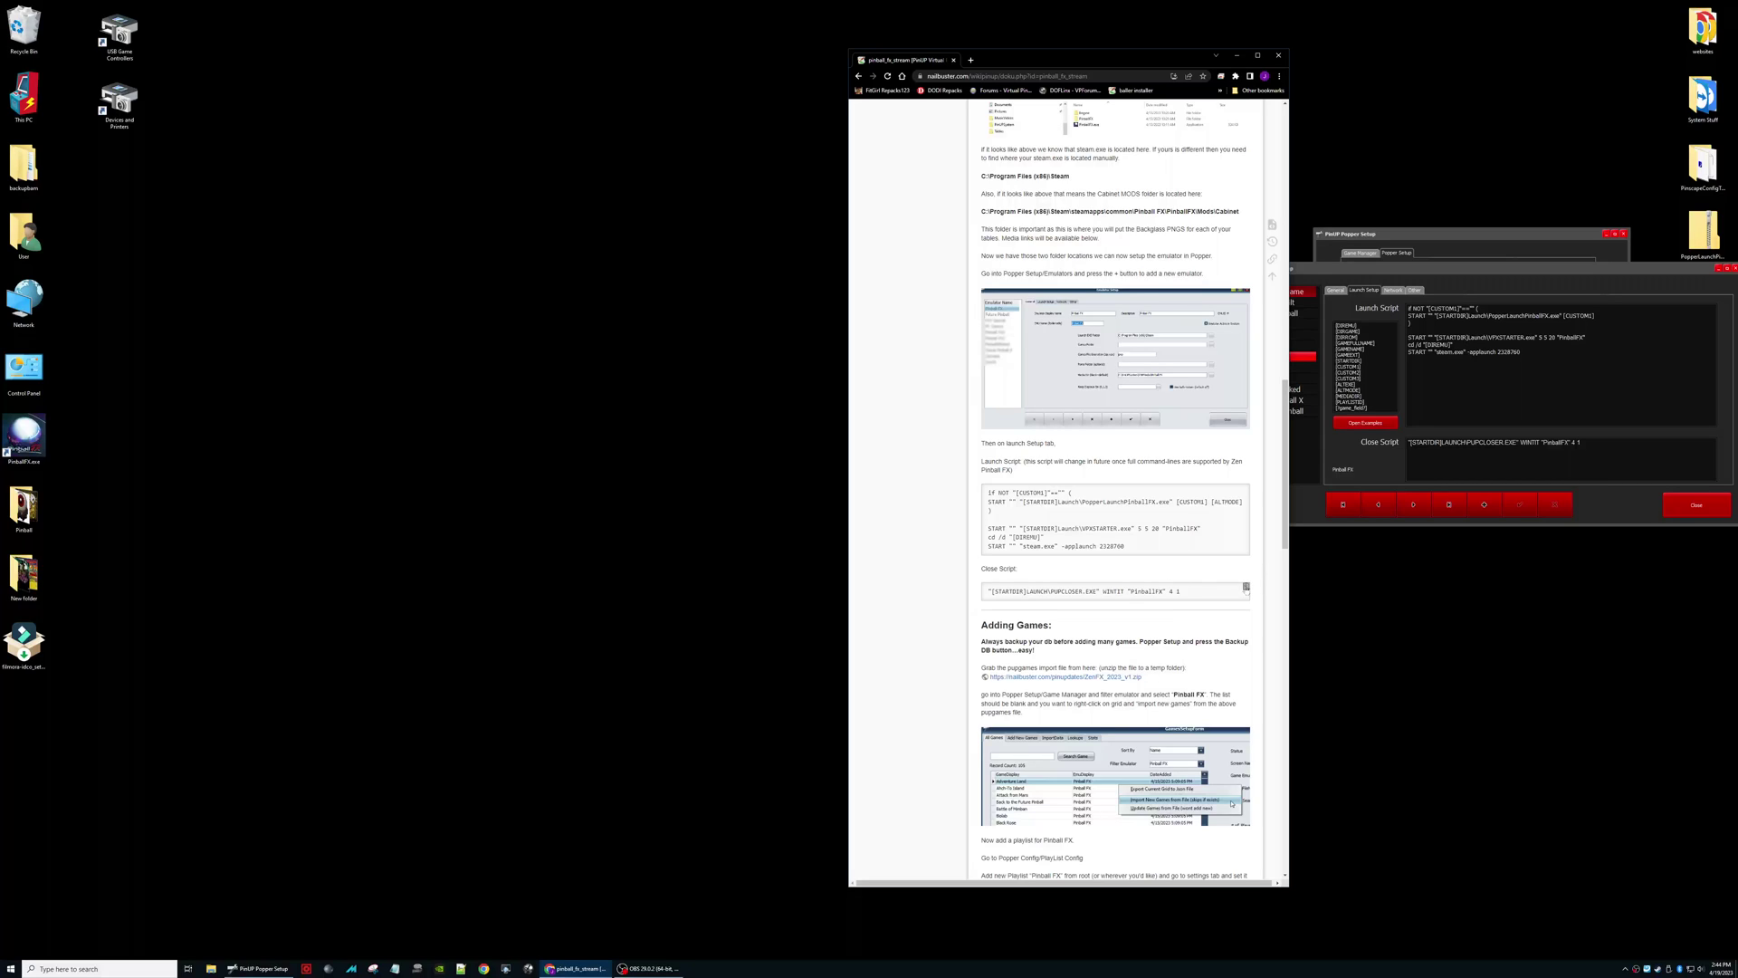
{"action": "left_click", "coordinate": [1246, 588]}
{"action": "left_click", "coordinate": [1686, 497]}
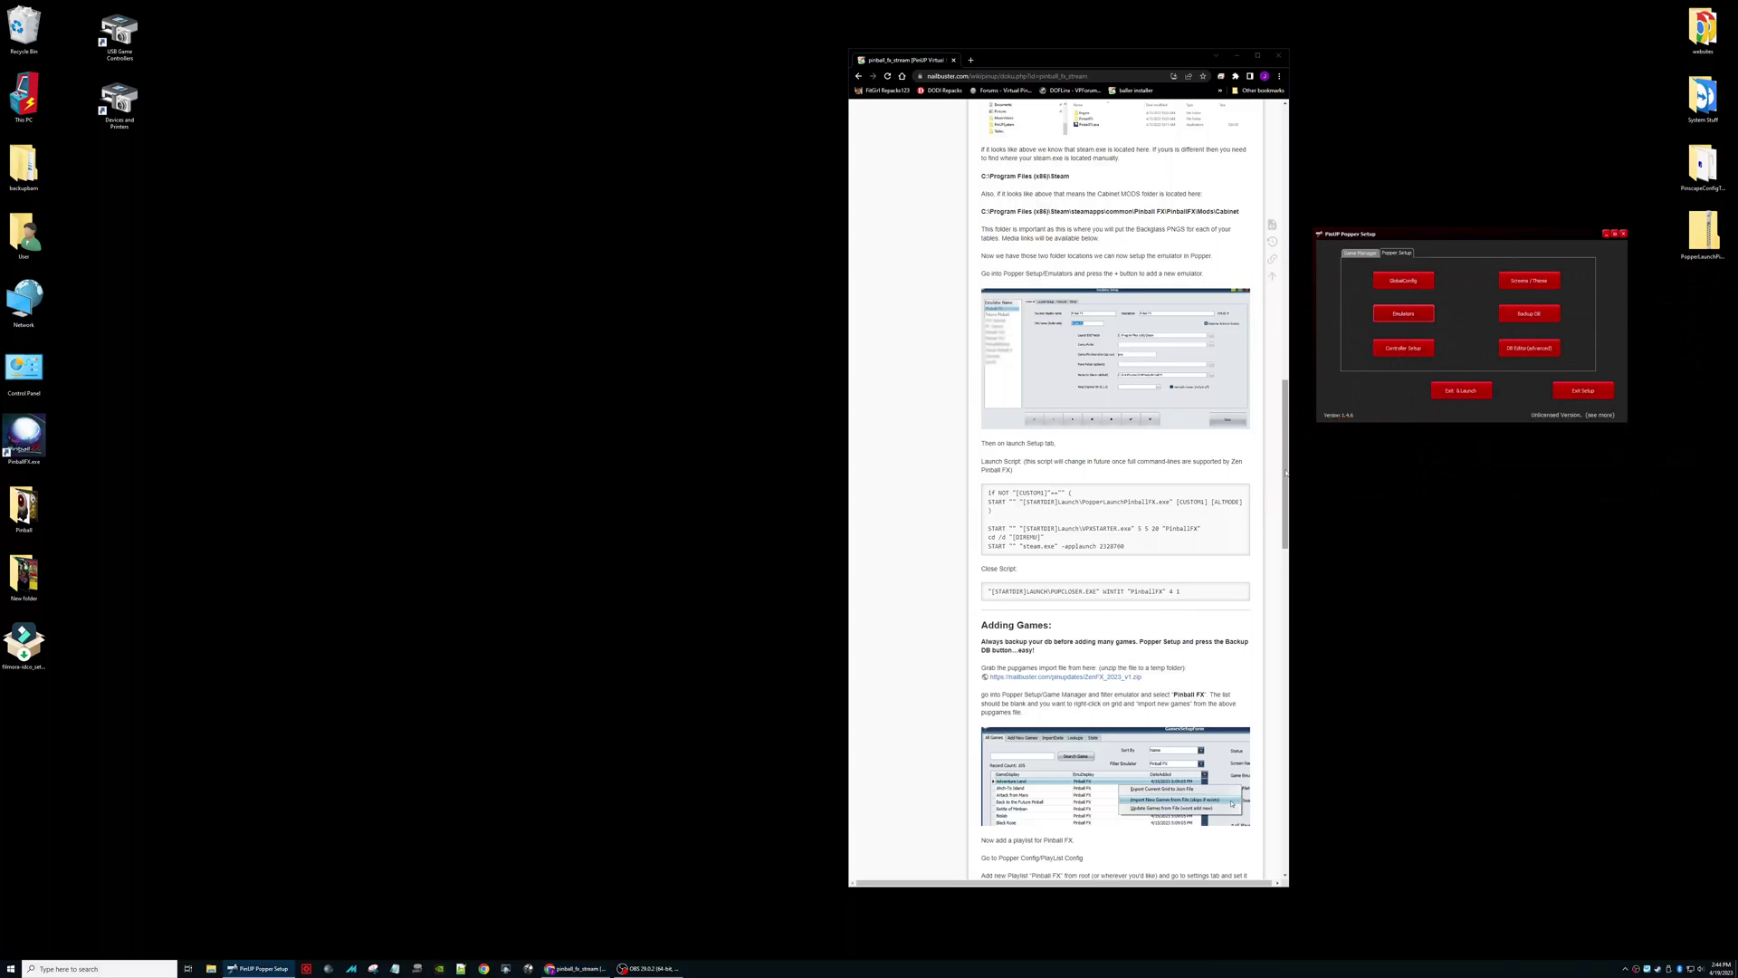
Step: Open the Games Manager from Popper Setup and filter its game list to the Pinball FX emulator
{"action": "left_click_drag", "start_coordinate": [1288, 470], "coordinate": [1263, 535]}
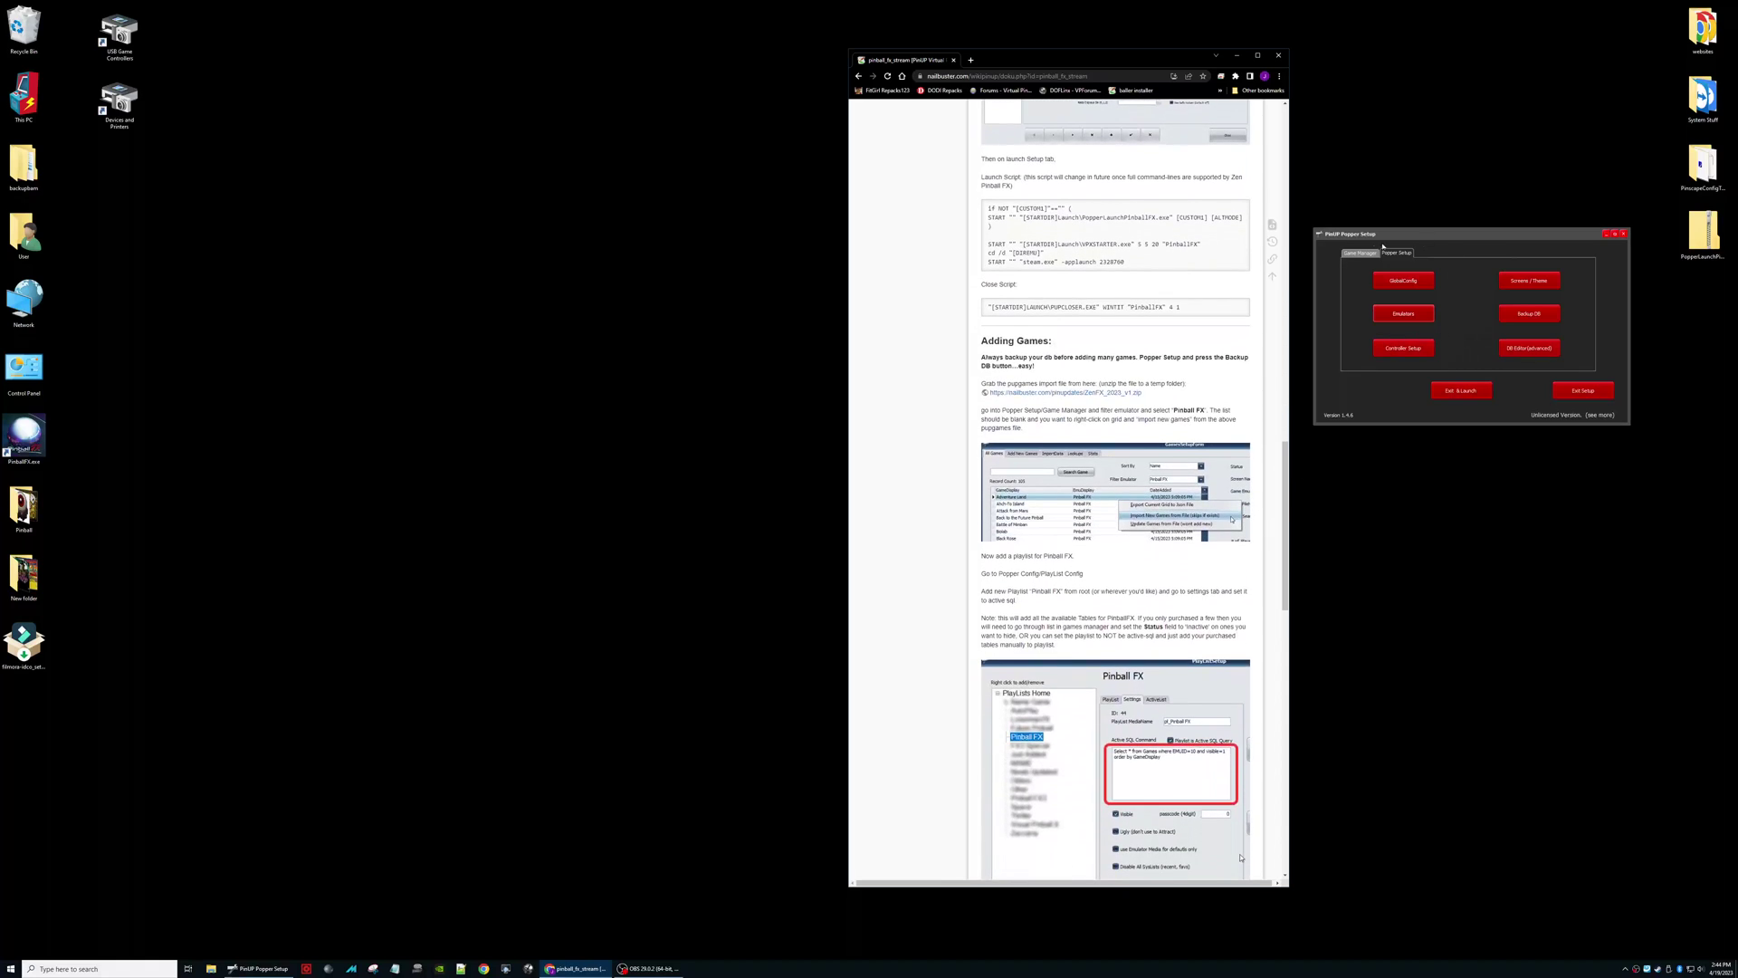
{"action": "left_click", "coordinate": [1356, 255]}
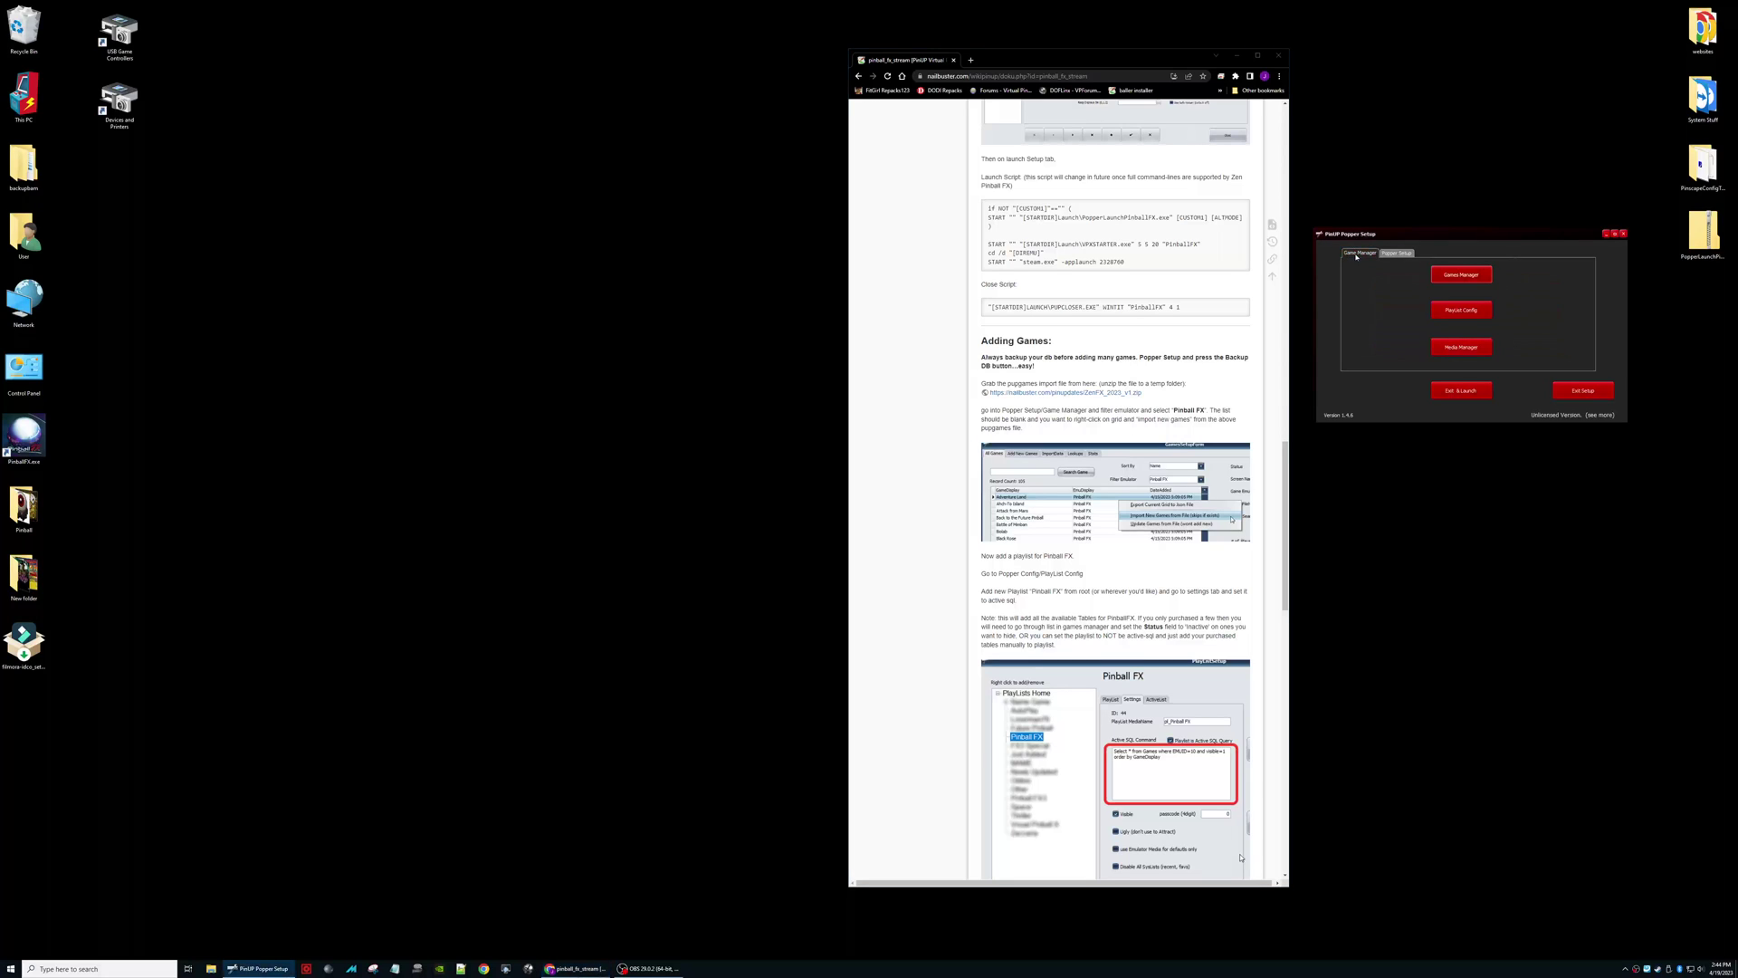
{"action": "left_click", "coordinate": [1457, 276]}
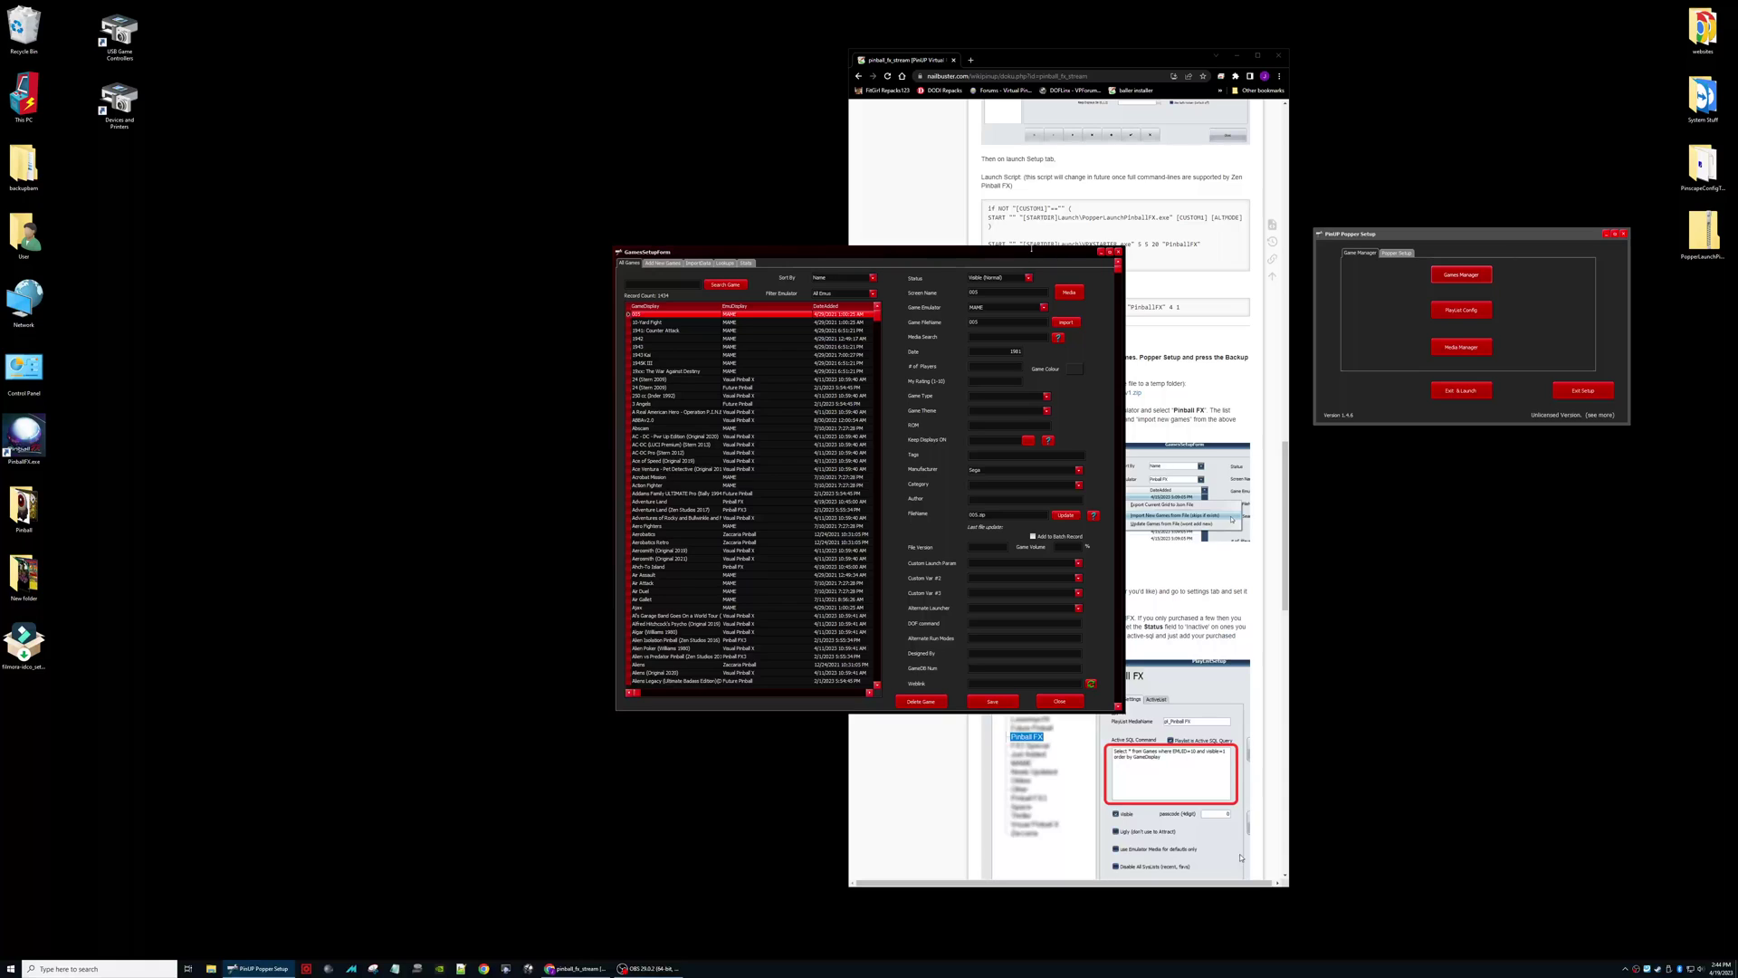
{"action": "left_click_drag", "start_coordinate": [1034, 253], "coordinate": [1505, 168]}
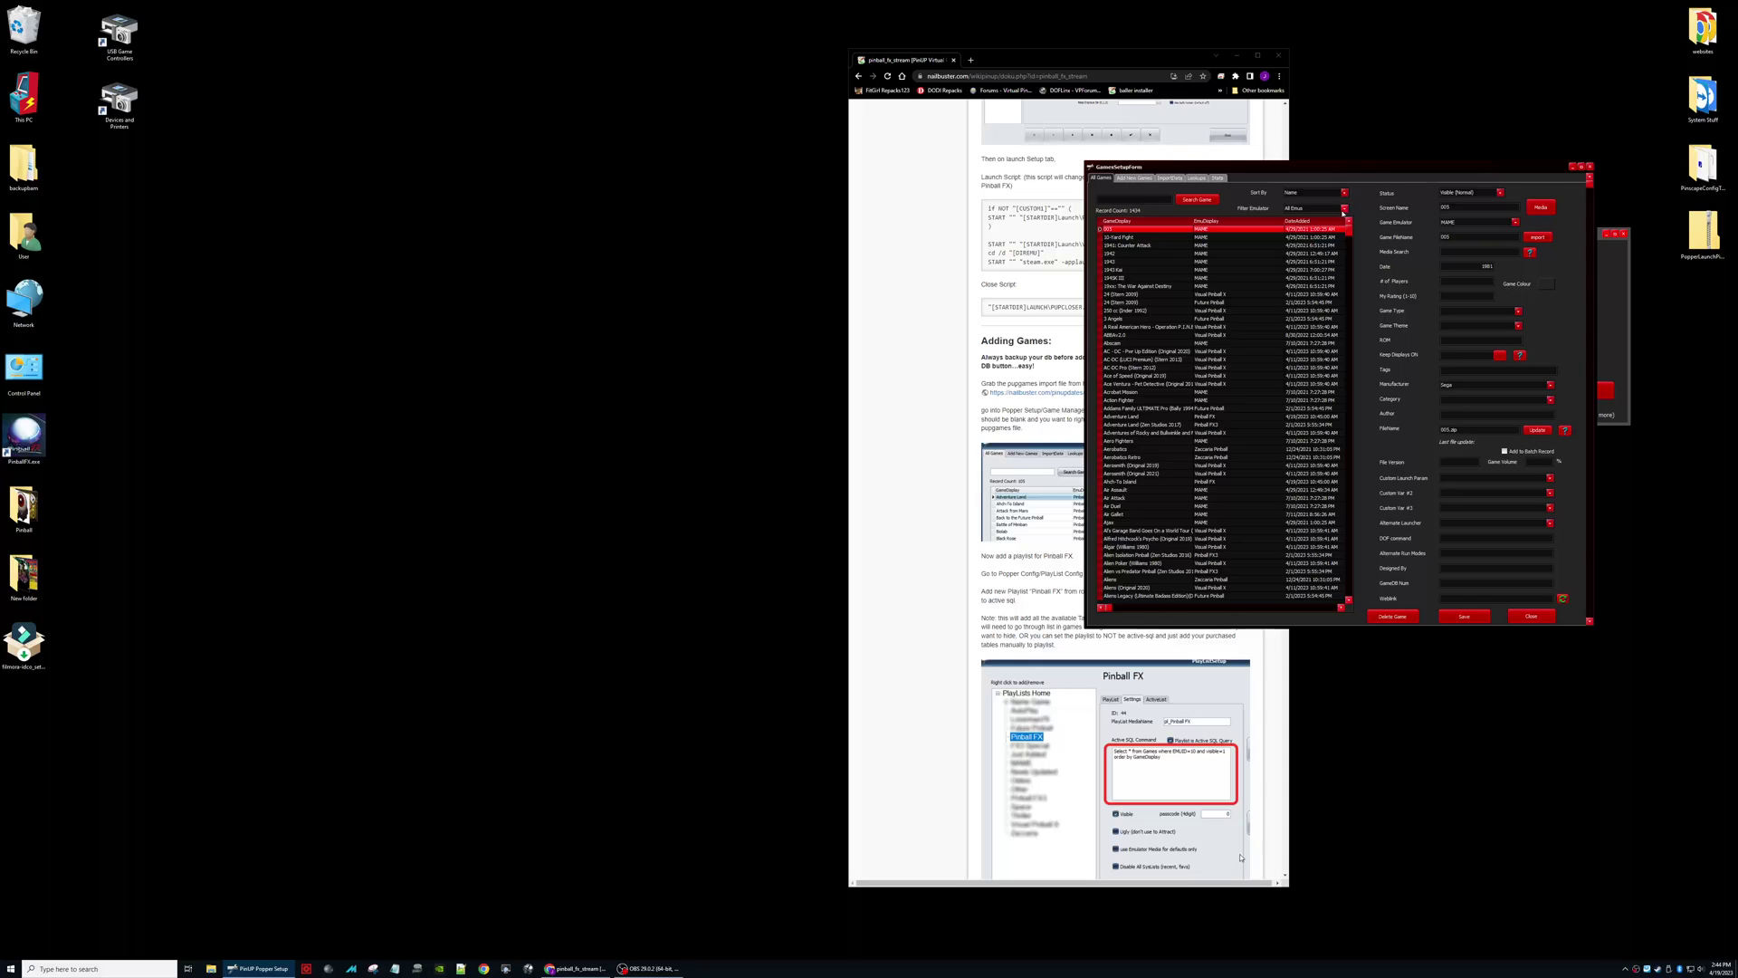
{"action": "left_click", "coordinate": [1344, 208]}
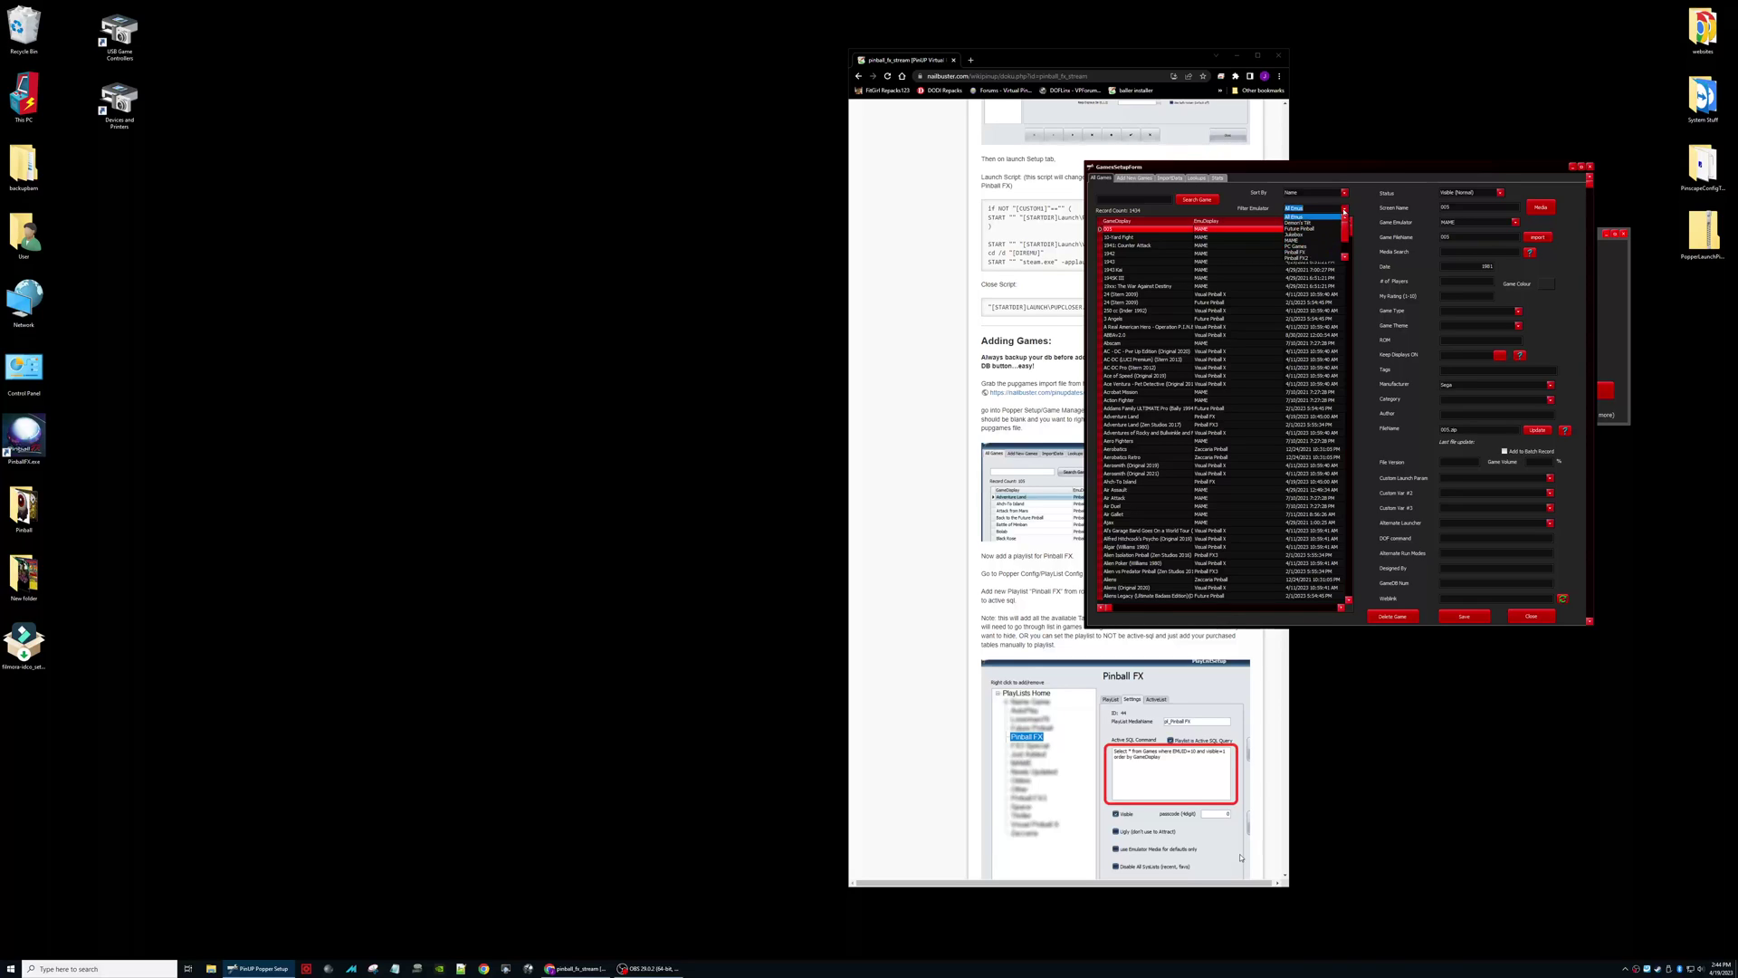
{"action": "left_click", "coordinate": [1314, 252]}
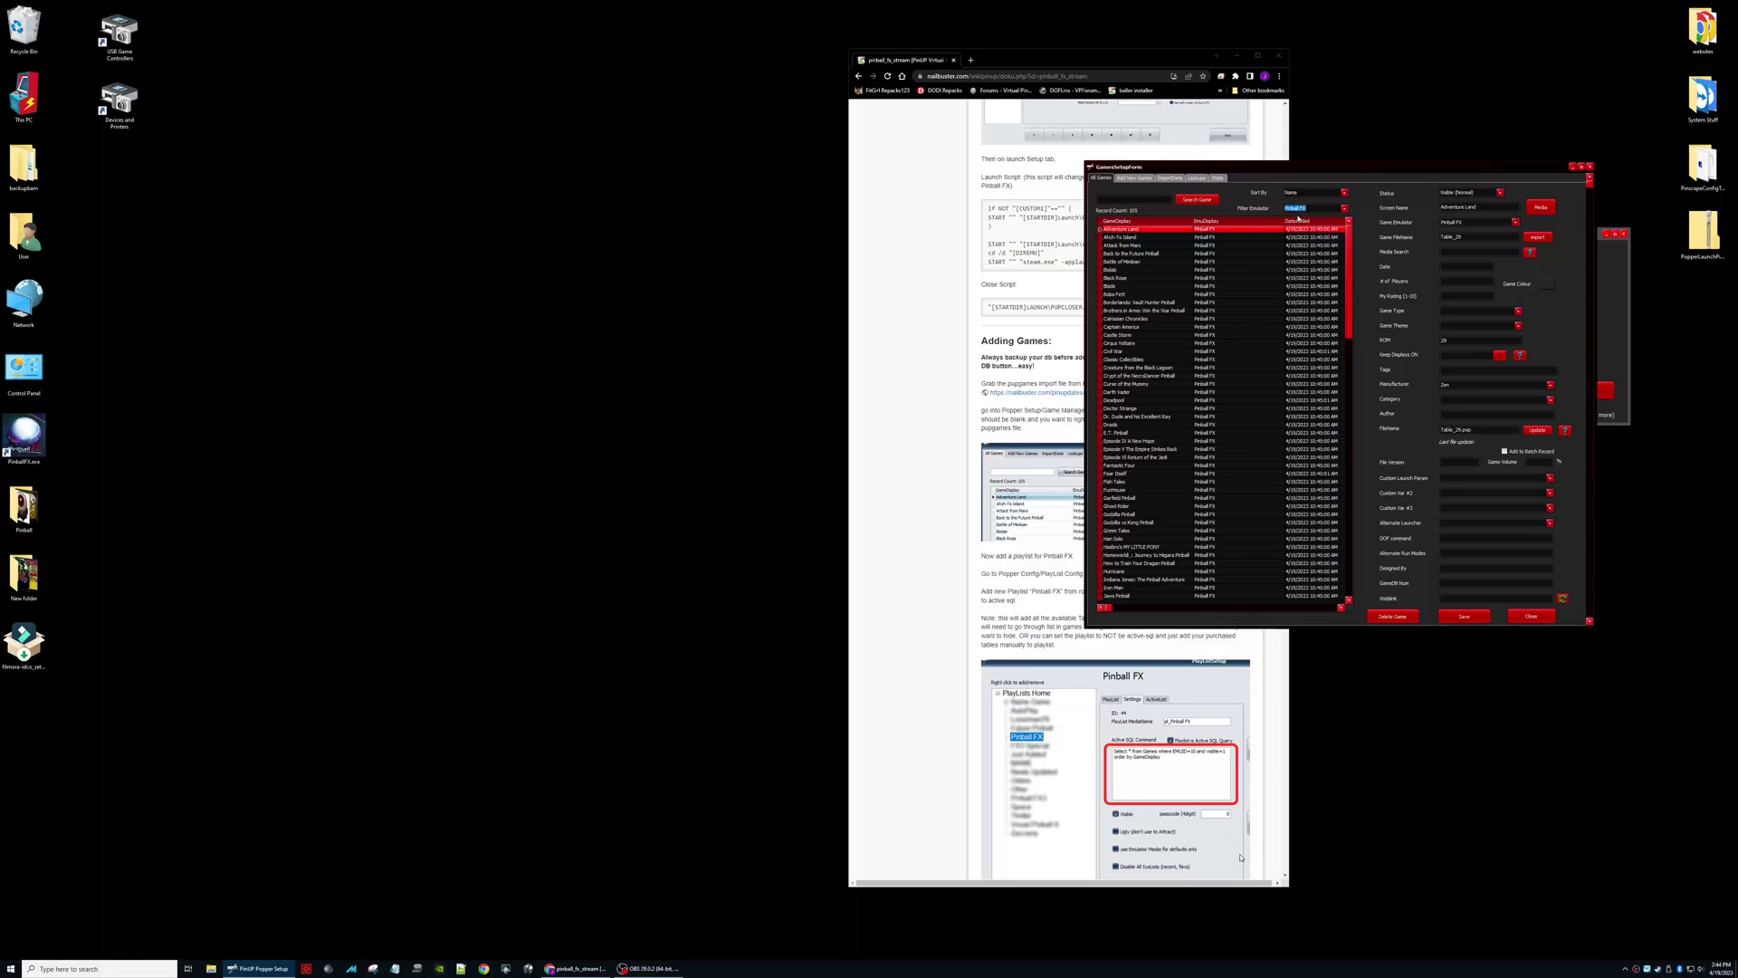
Step: Start importing new games from a file into the Pinball FX list and browse the desktop for the import file
{"action": "left_click", "coordinate": [1254, 291]}
{"action": "right_click", "coordinate": [1255, 291]}
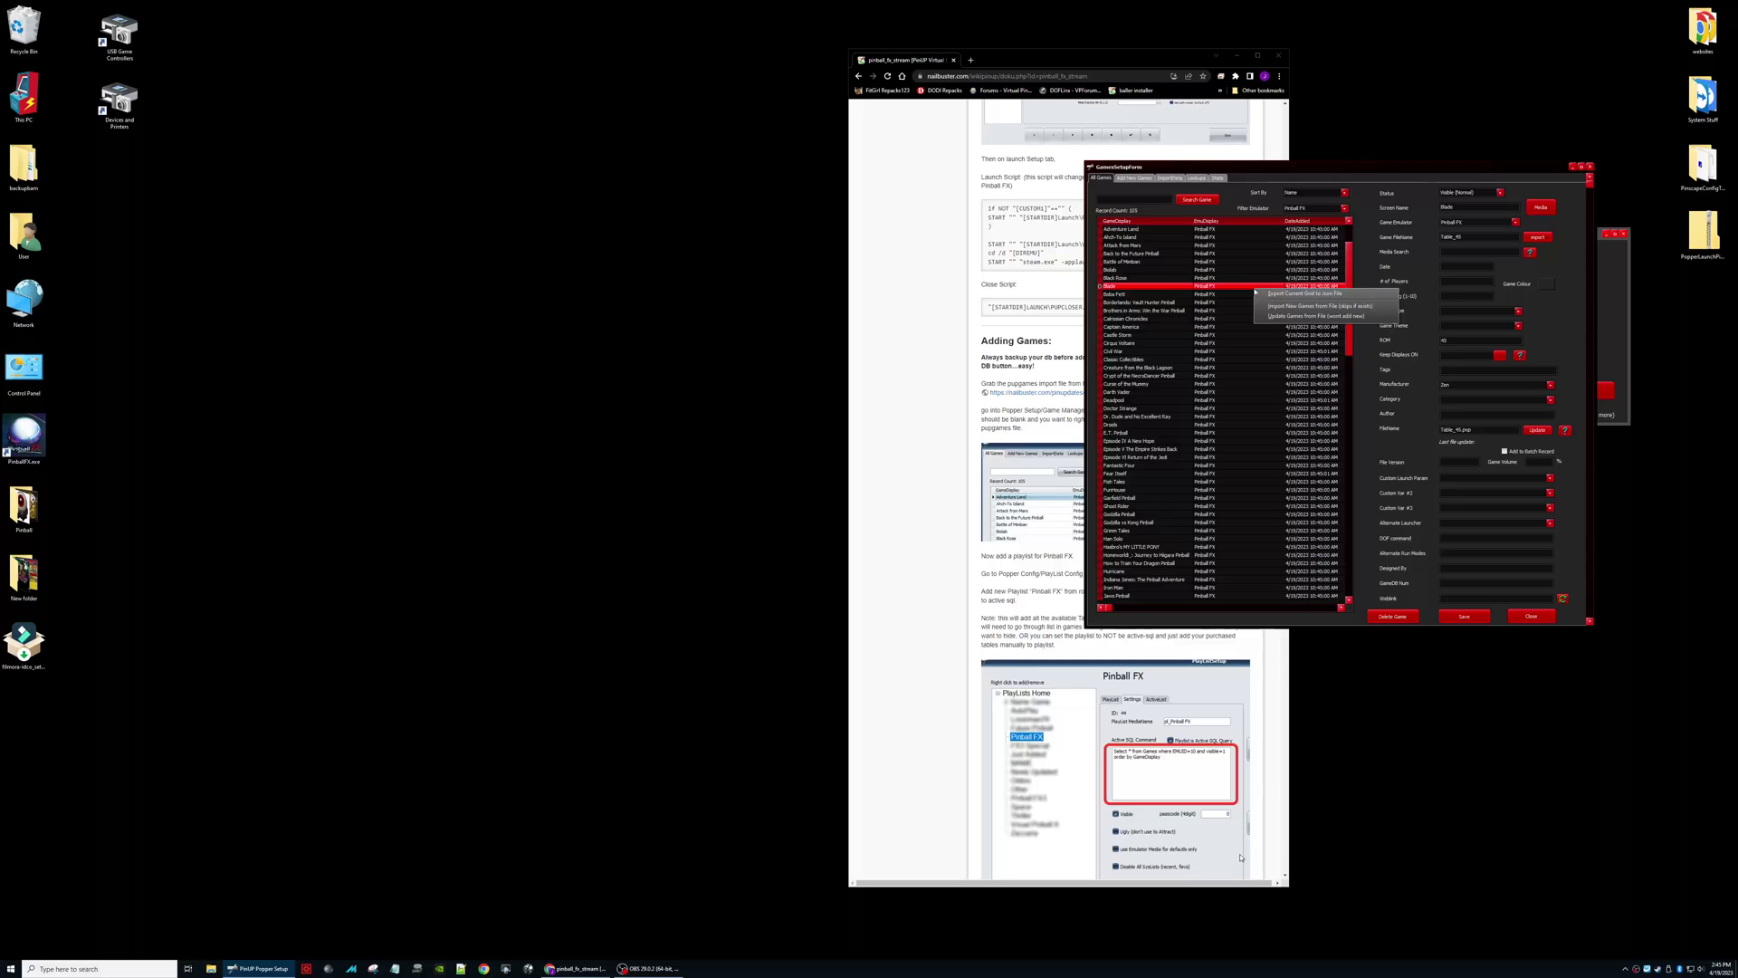
{"action": "left_click", "coordinate": [1259, 308]}
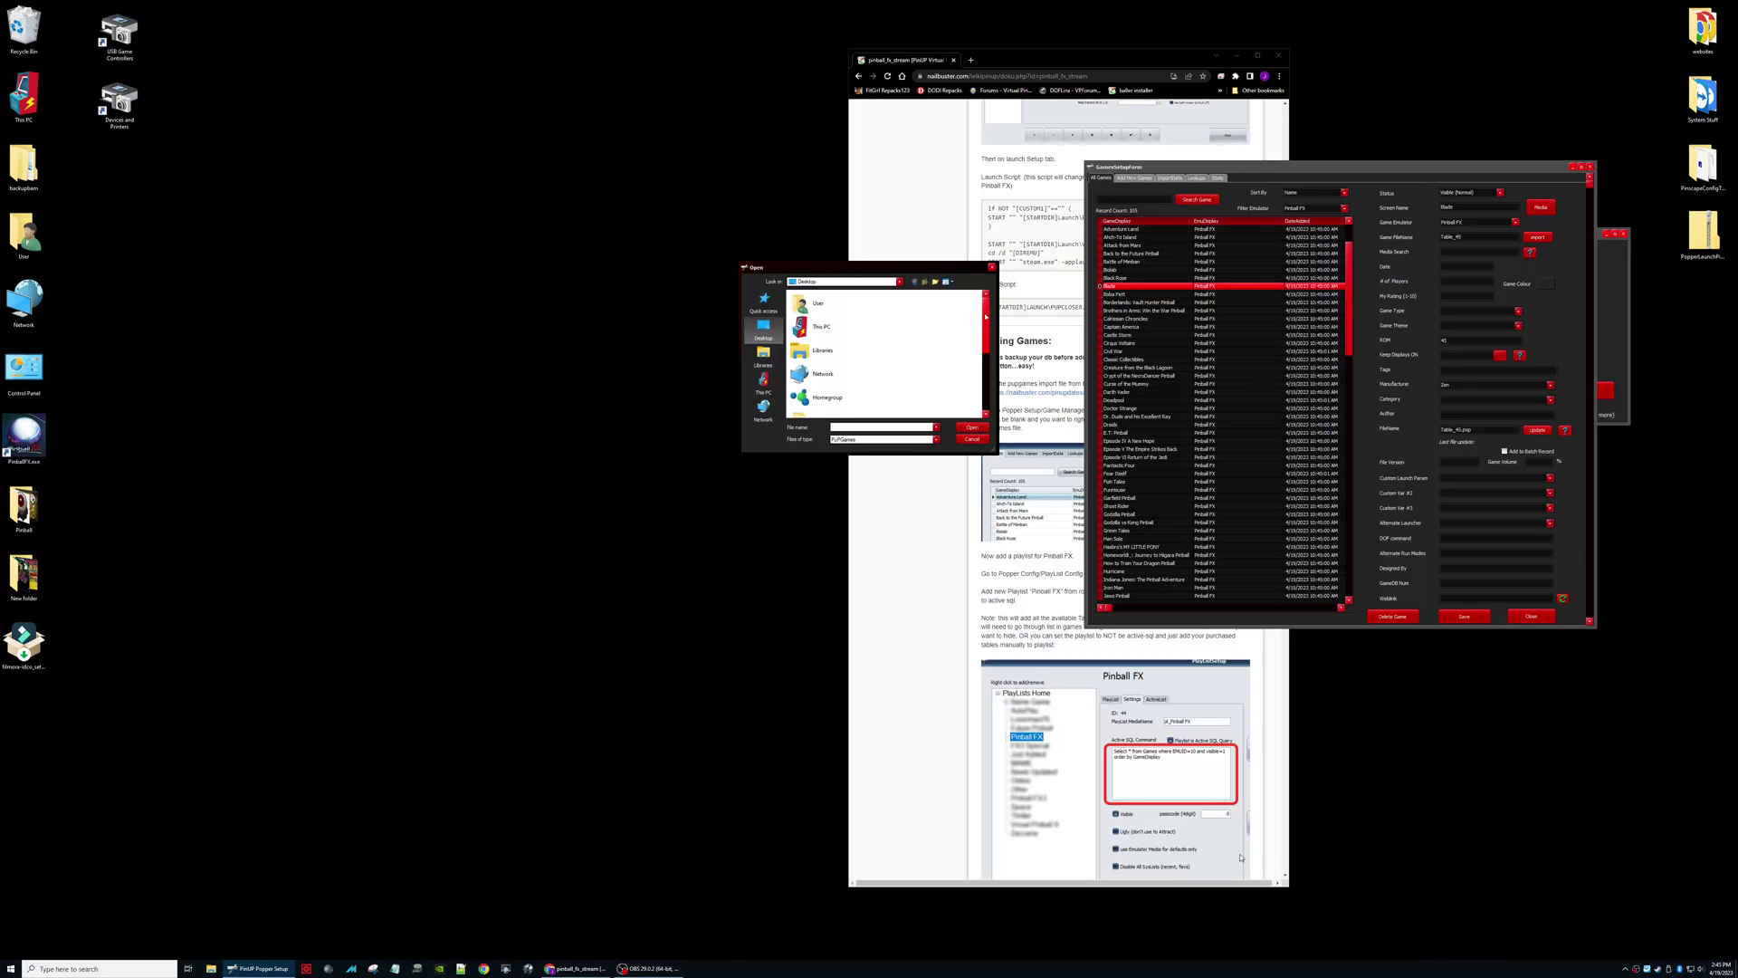
{"action": "left_click_drag", "start_coordinate": [986, 325], "coordinate": [981, 384]}
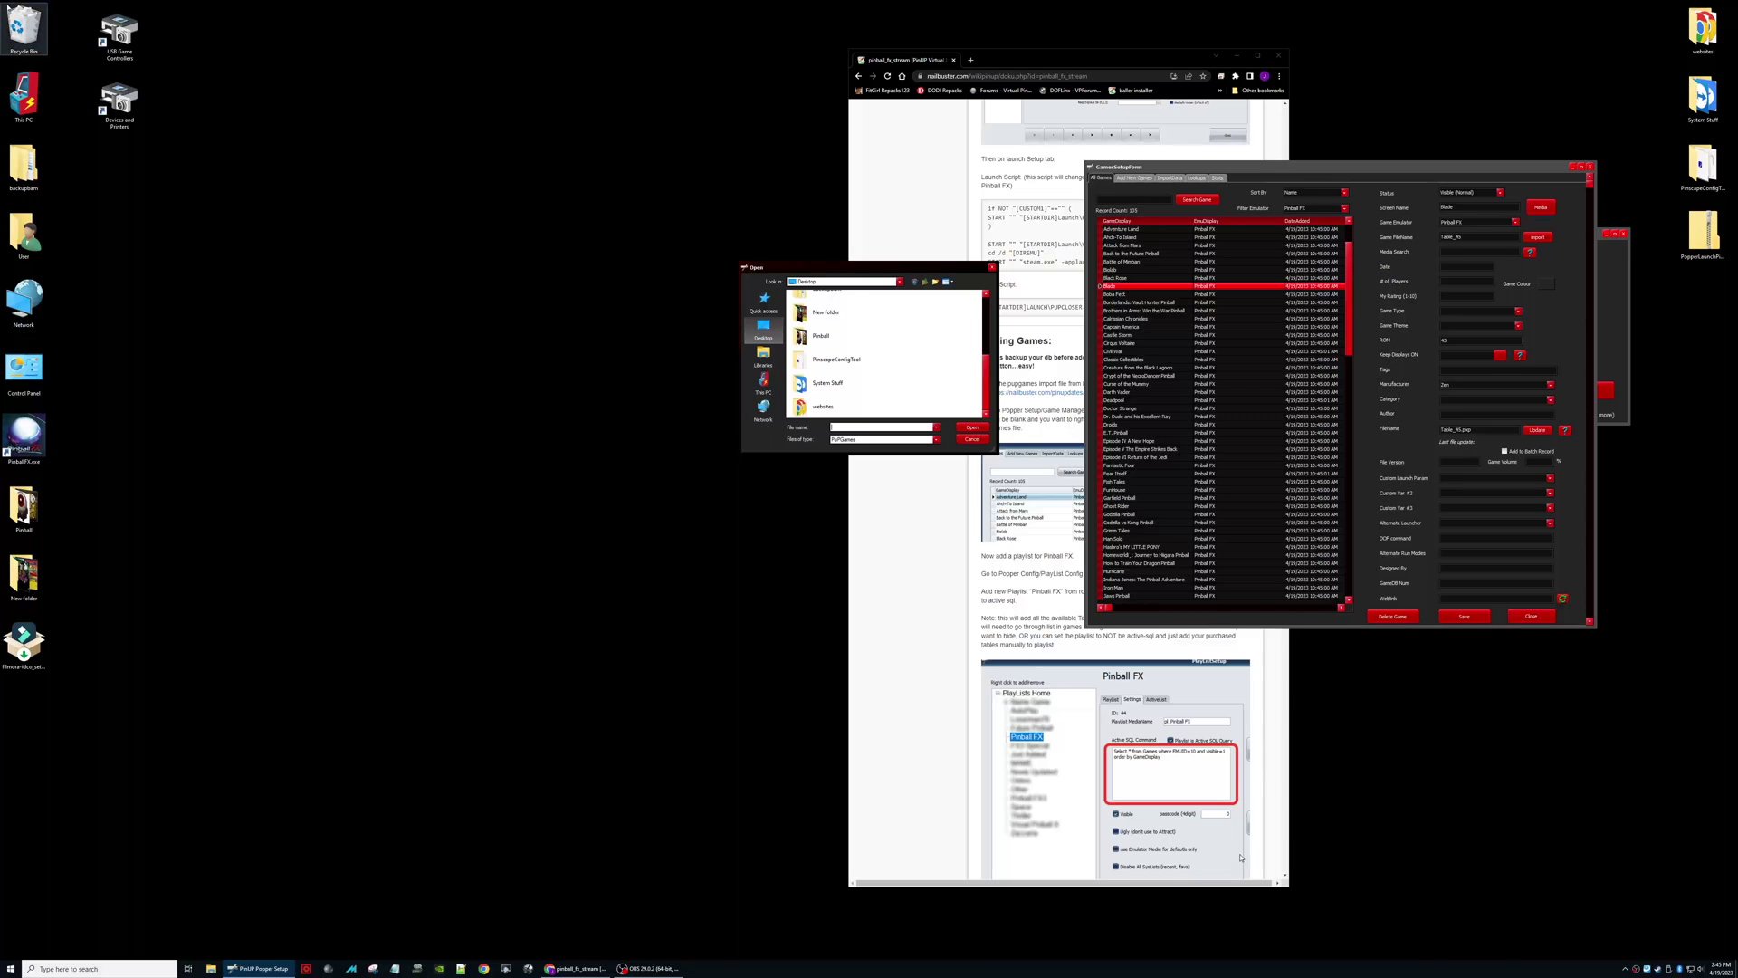
Step: Restore the ZenFX_2023_v1.pupgames file from the Recycle Bin to the desktop
{"action": "double_click", "coordinate": [24, 27]}
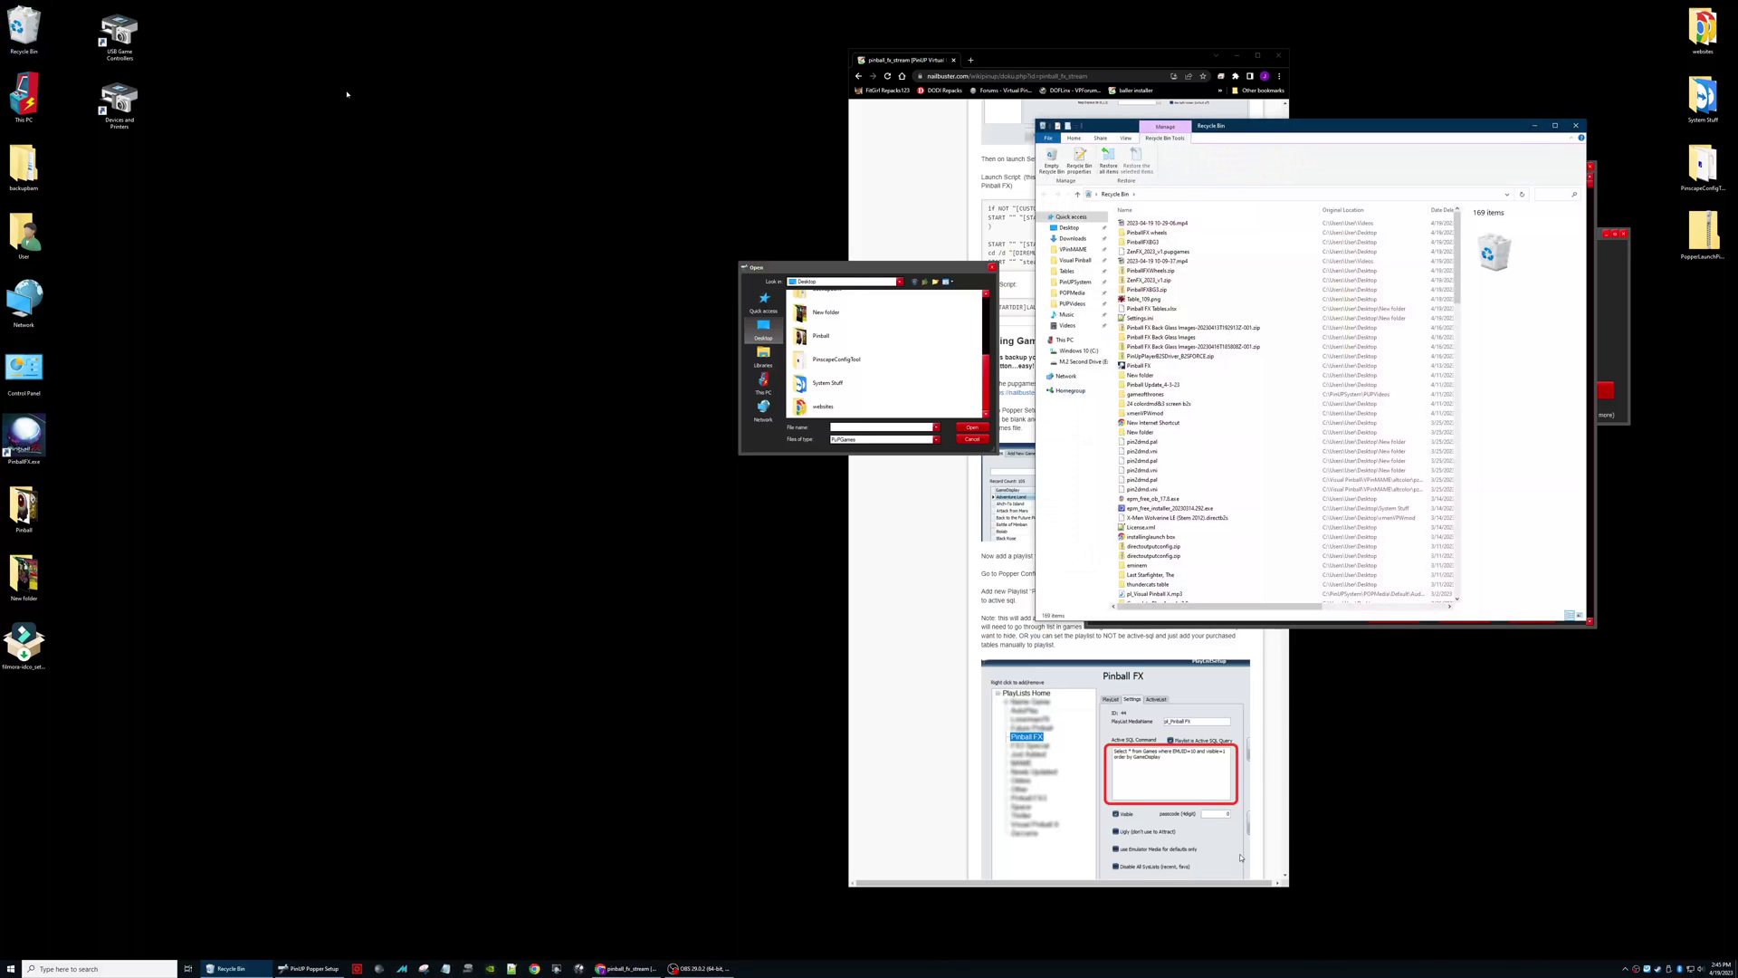
{"action": "right_click", "coordinate": [1201, 253]}
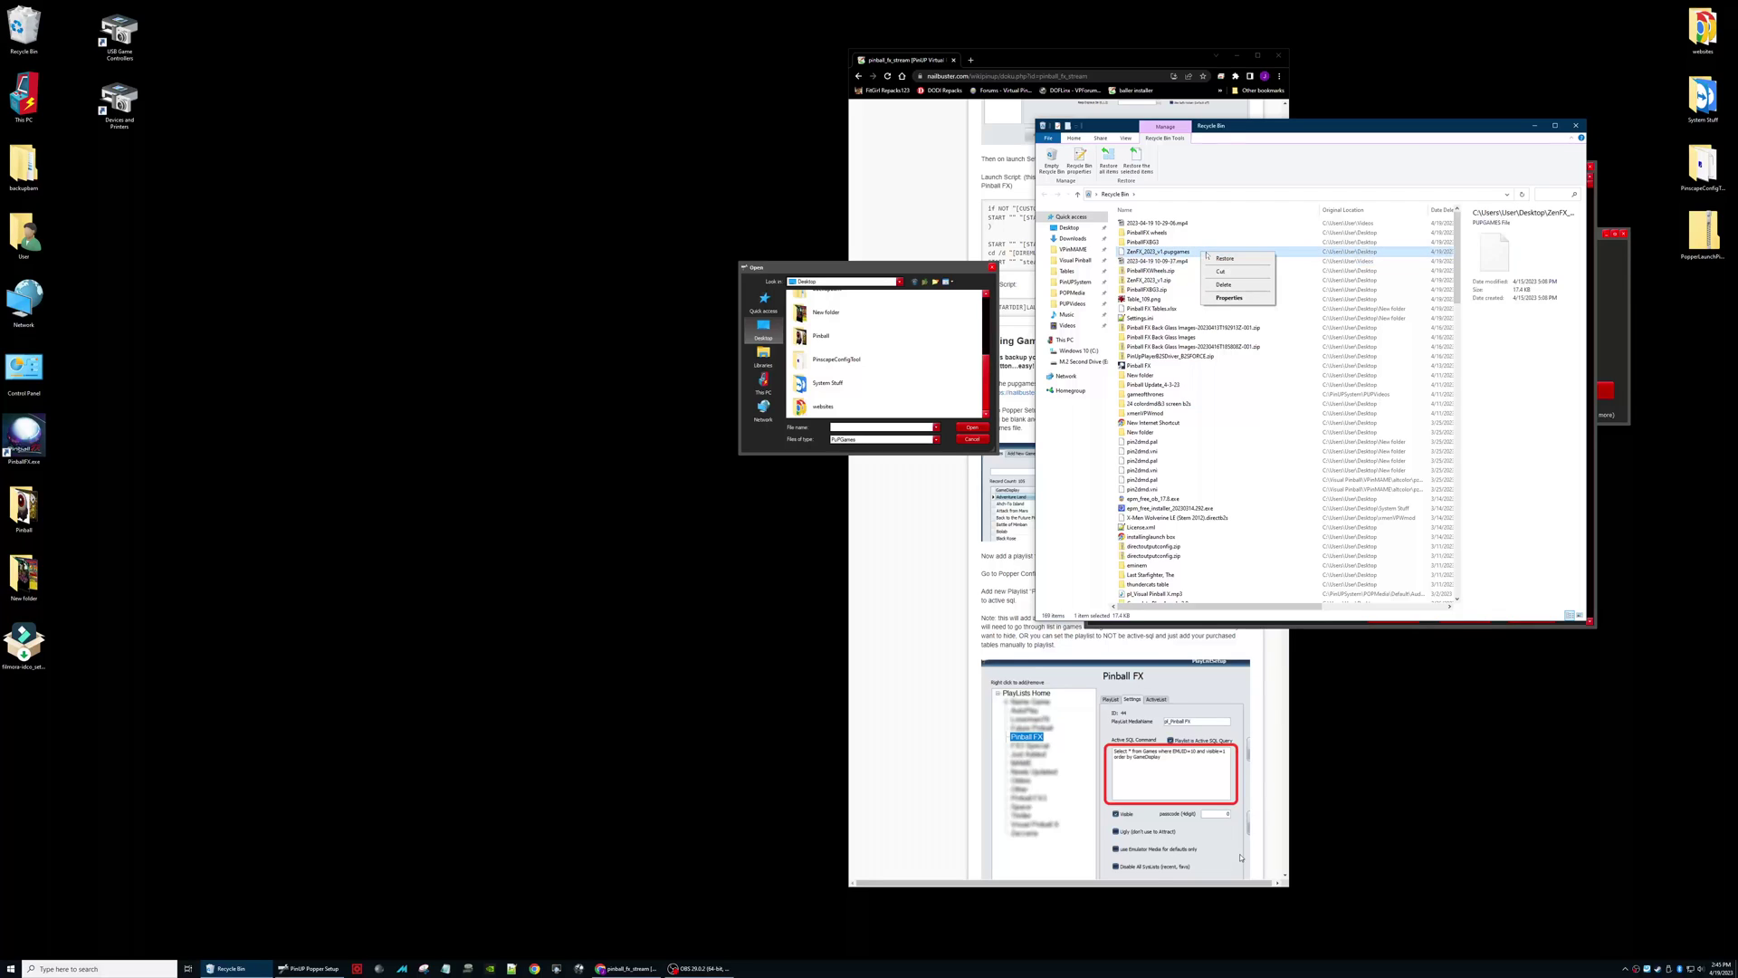
{"action": "left_click", "coordinate": [1224, 259]}
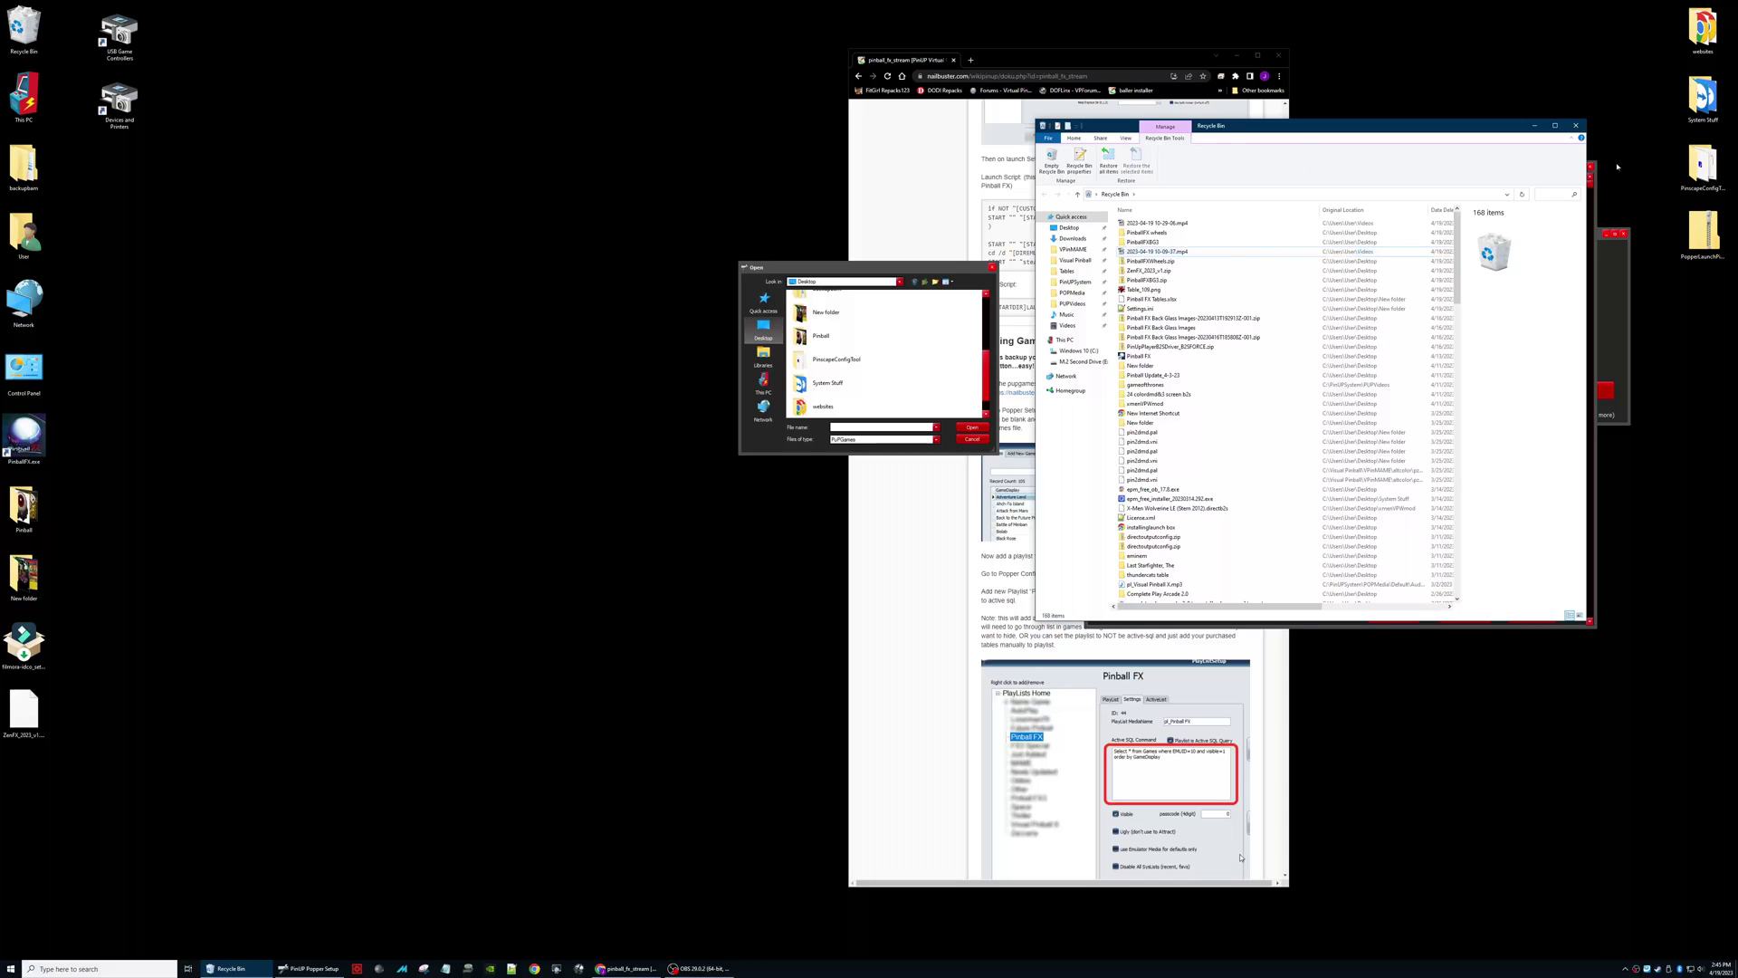
Step: Close the Recycle Bin, reopen the new-games import with ZenFX_2023_v1.pupgames selected, and cancel it
{"action": "left_click", "coordinate": [1575, 125]}
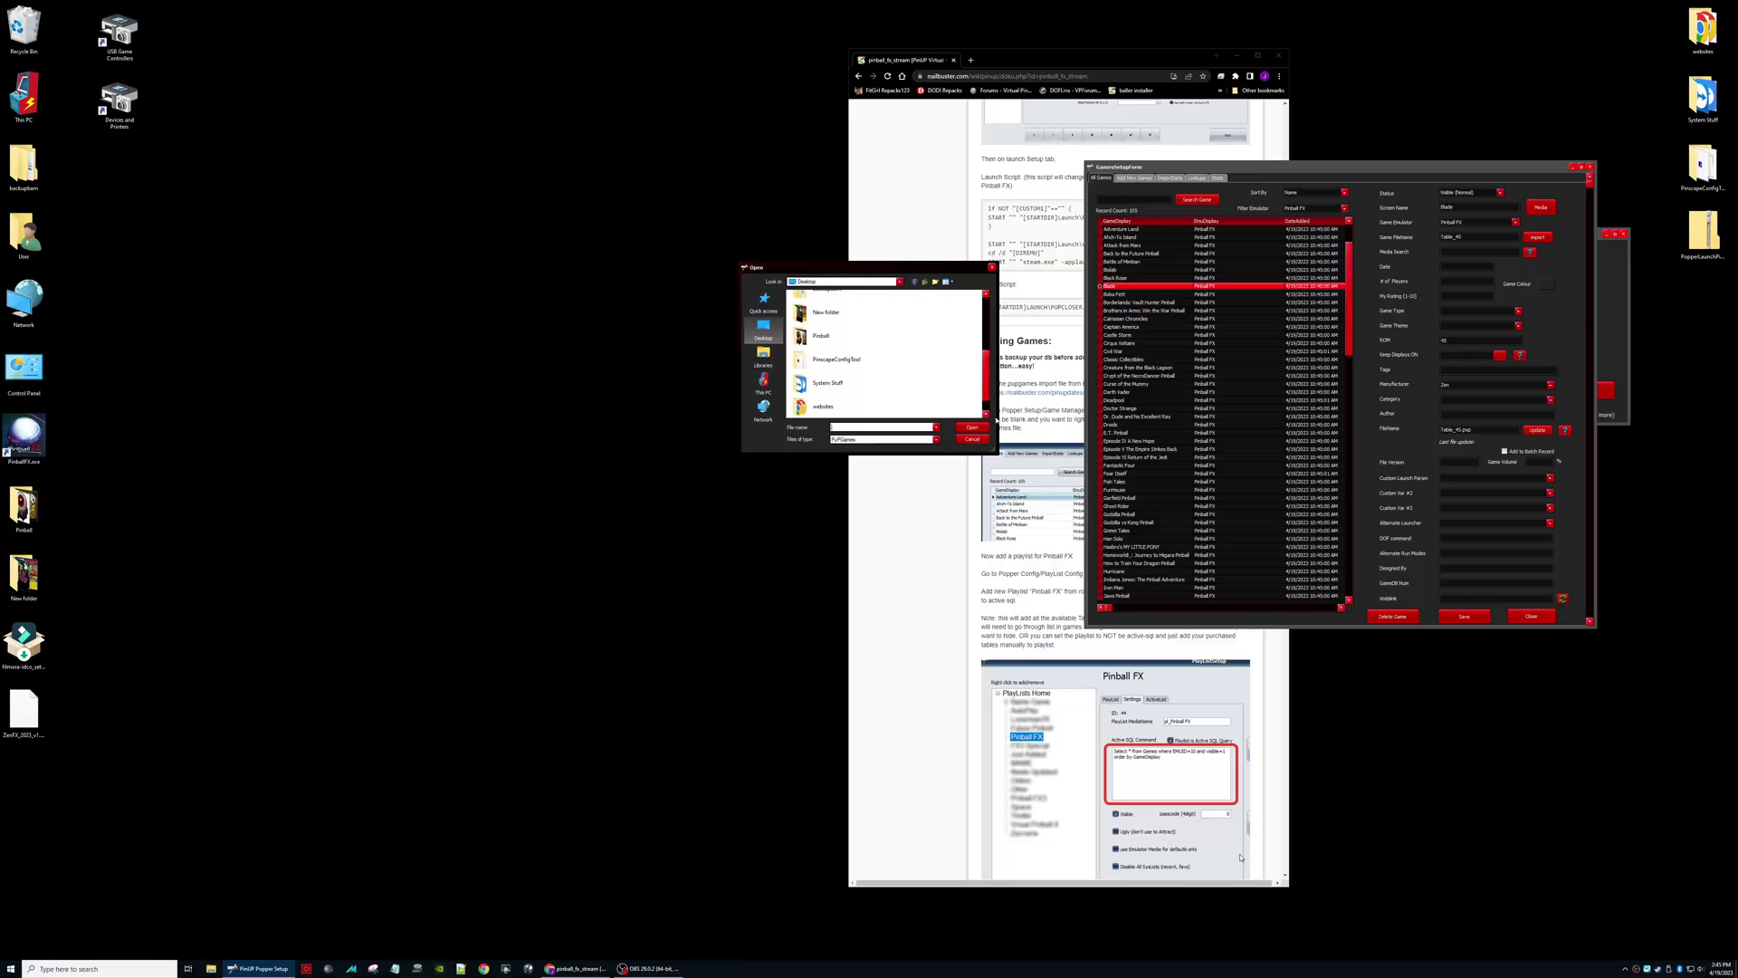
{"action": "left_click", "coordinate": [971, 440]}
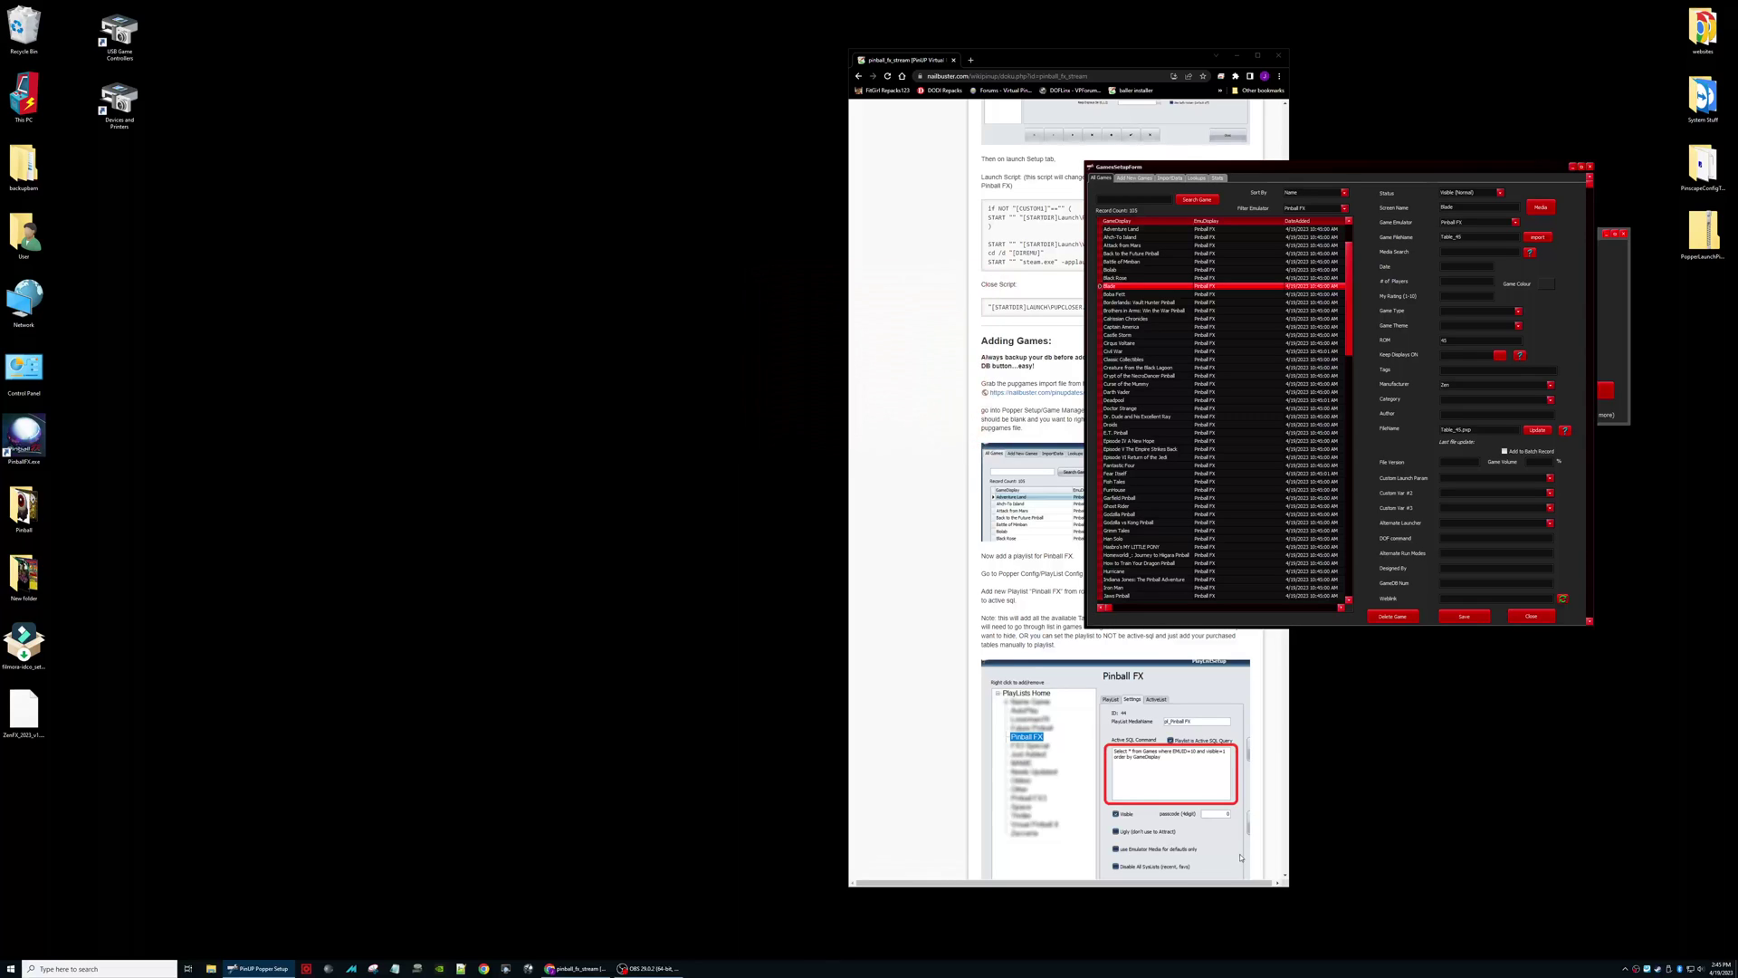
{"action": "right_click", "coordinate": [1194, 327]}
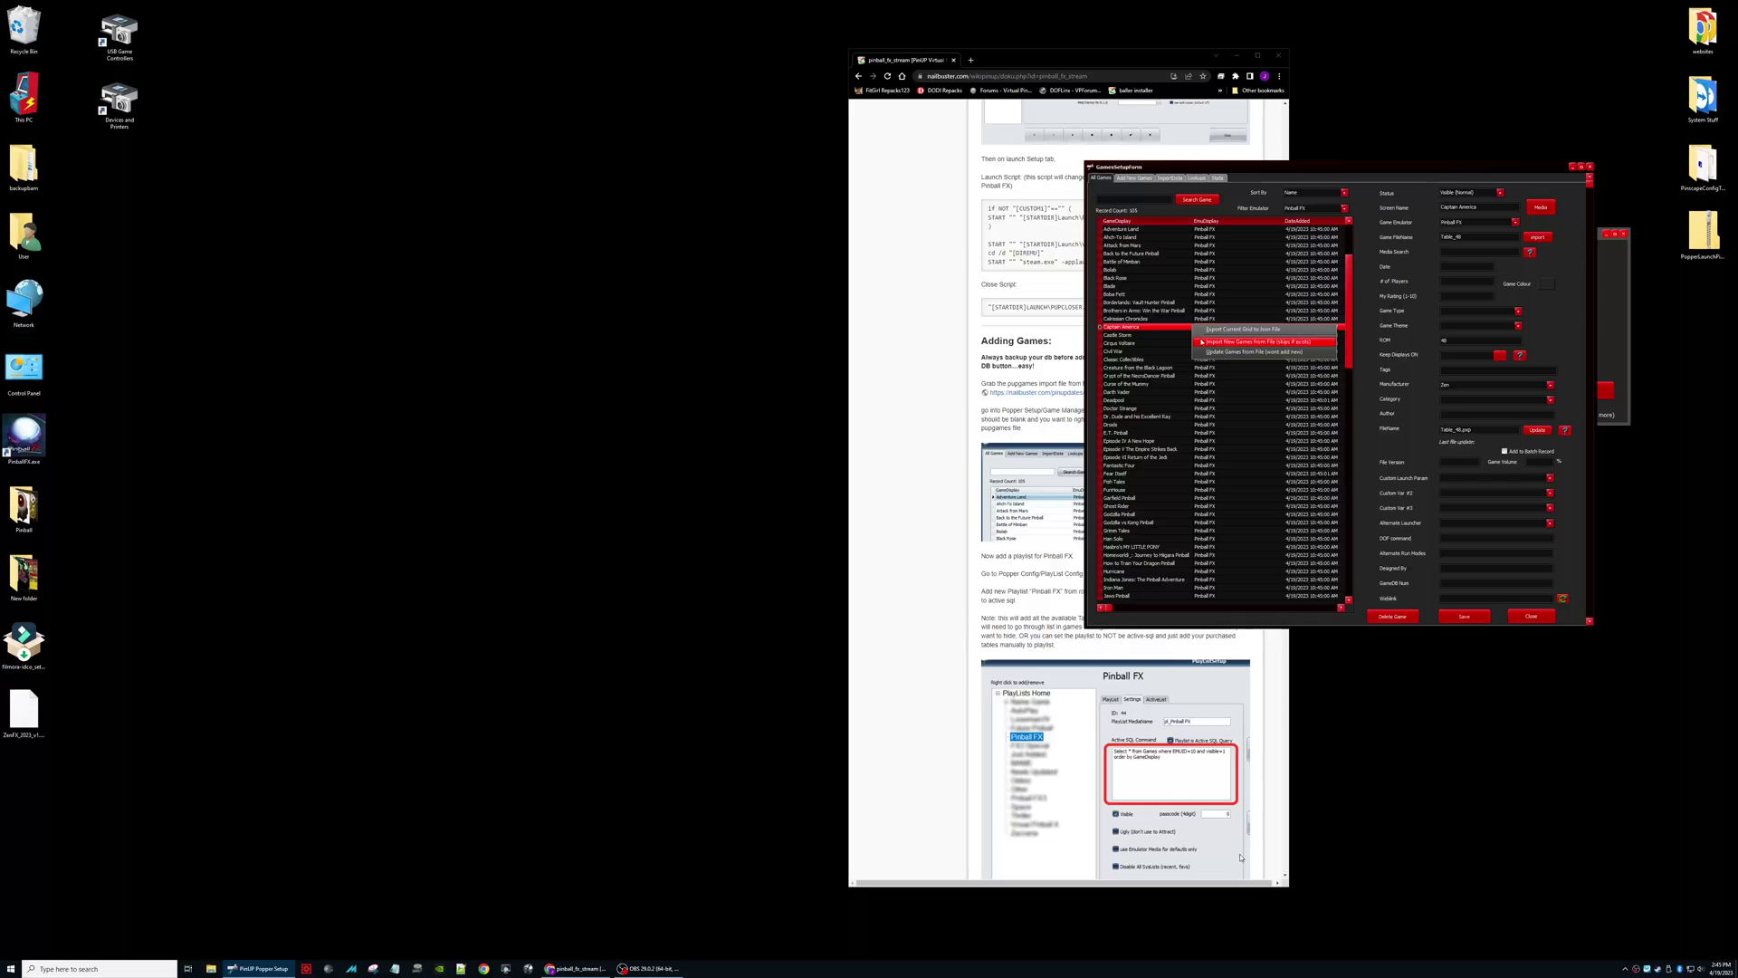
{"action": "left_click", "coordinate": [1249, 342]}
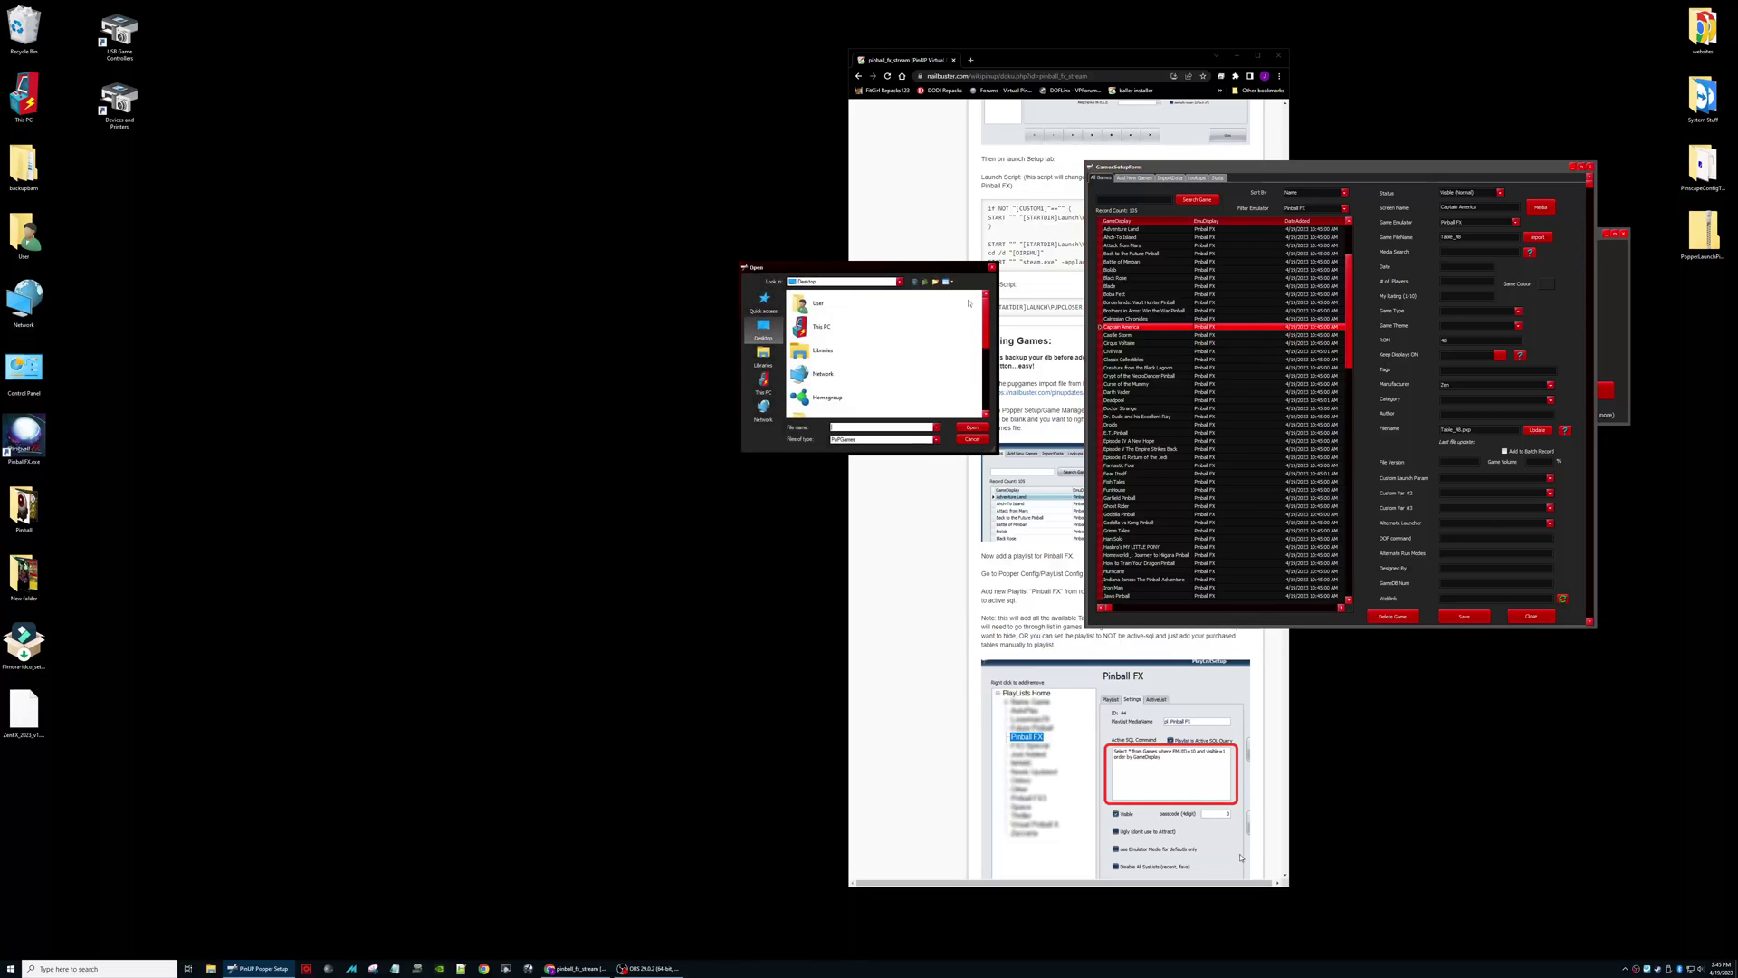
{"action": "left_click_drag", "start_coordinate": [987, 315], "coordinate": [990, 412]}
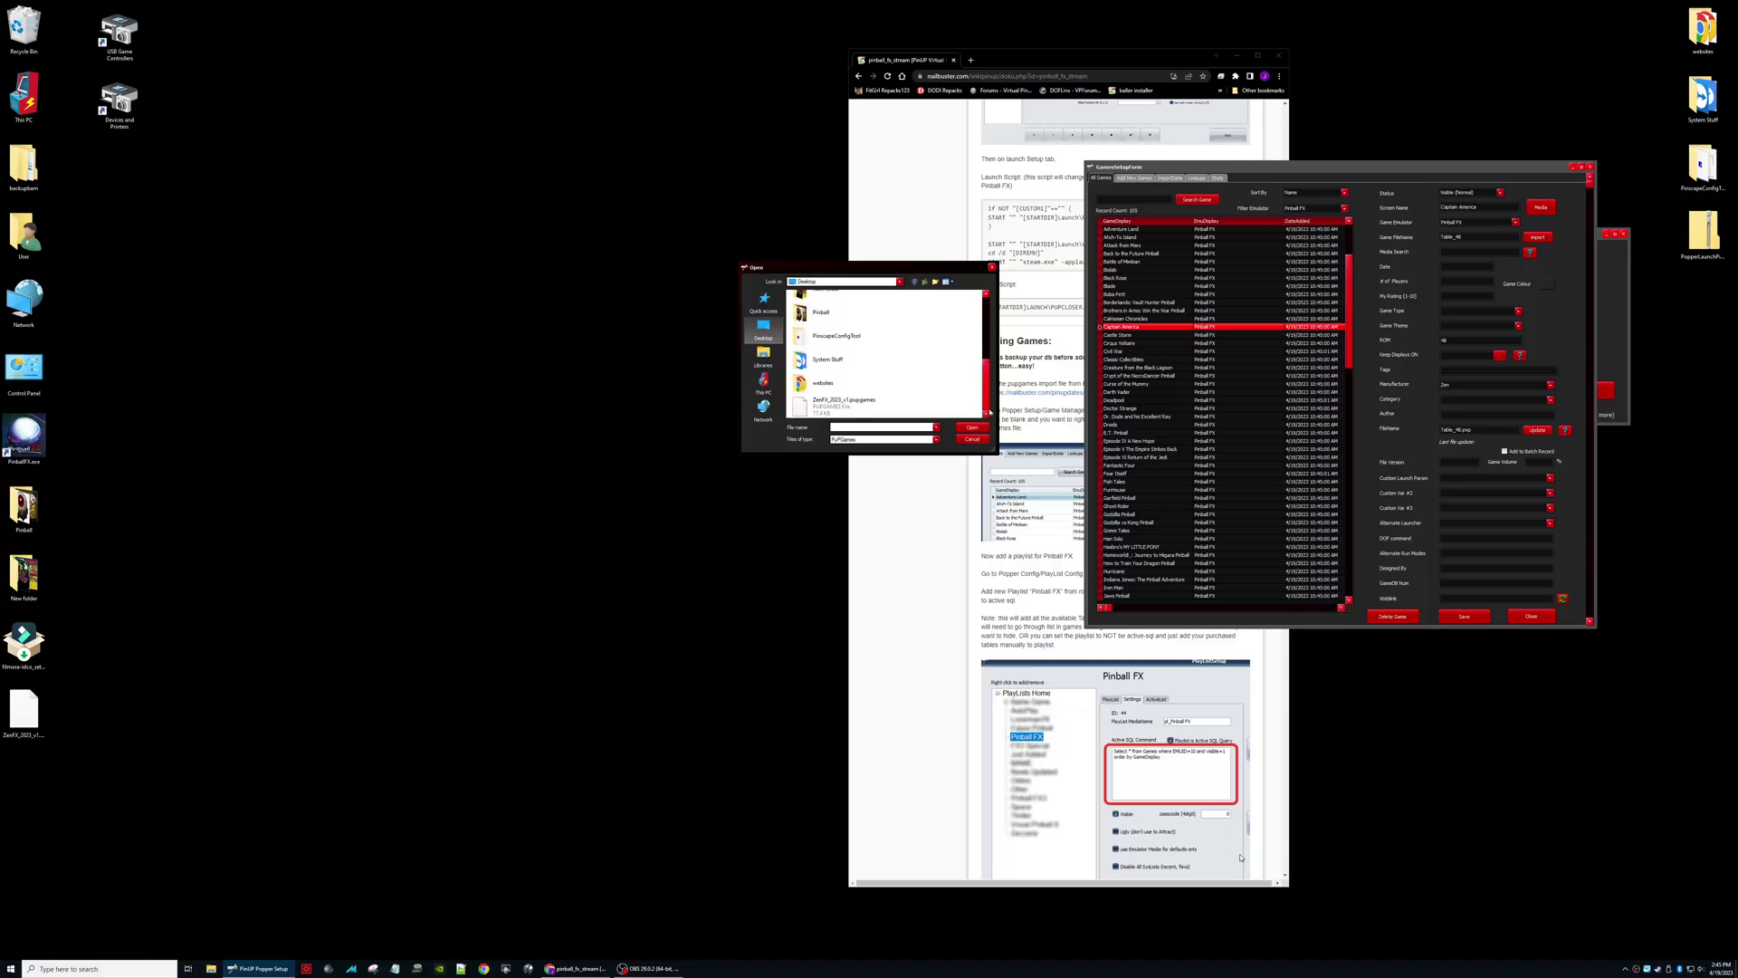
{"action": "left_click", "coordinate": [850, 409]}
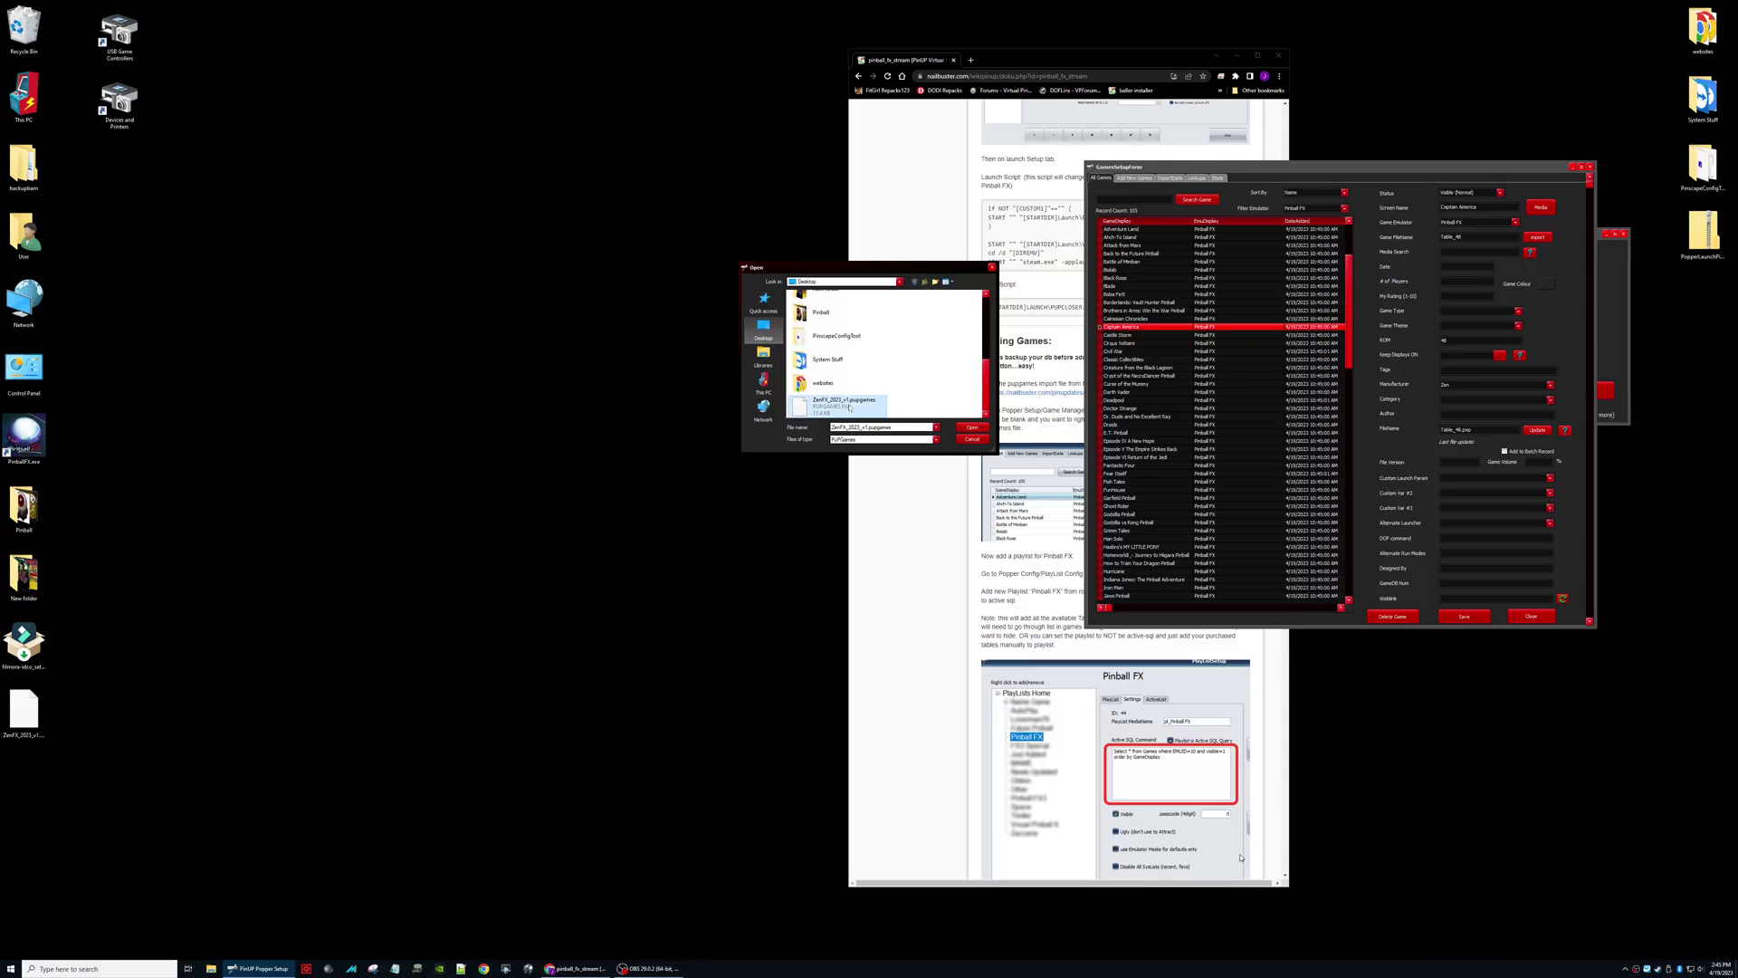
{"action": "left_click", "coordinate": [969, 440]}
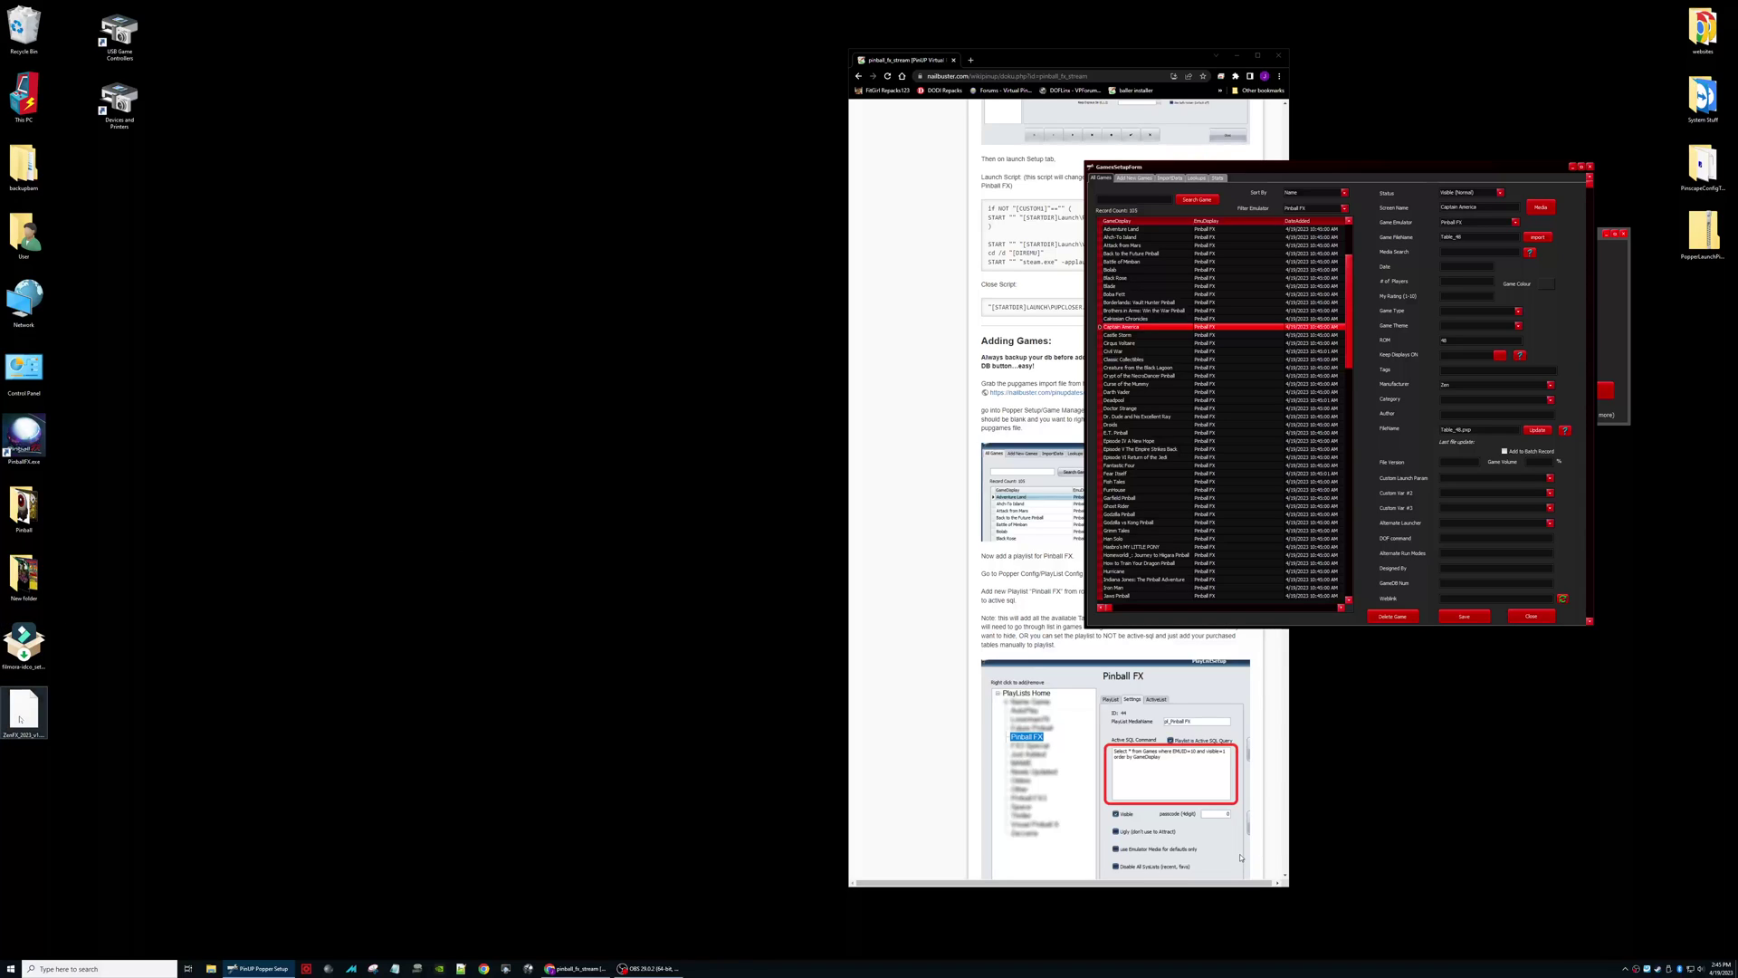
Step: Move ZenFX_2023_v1.pupgames from the desktop to the Recycle Bin and close the Games Manager
{"action": "left_click_drag", "start_coordinate": [22, 715], "coordinate": [23, 36]}
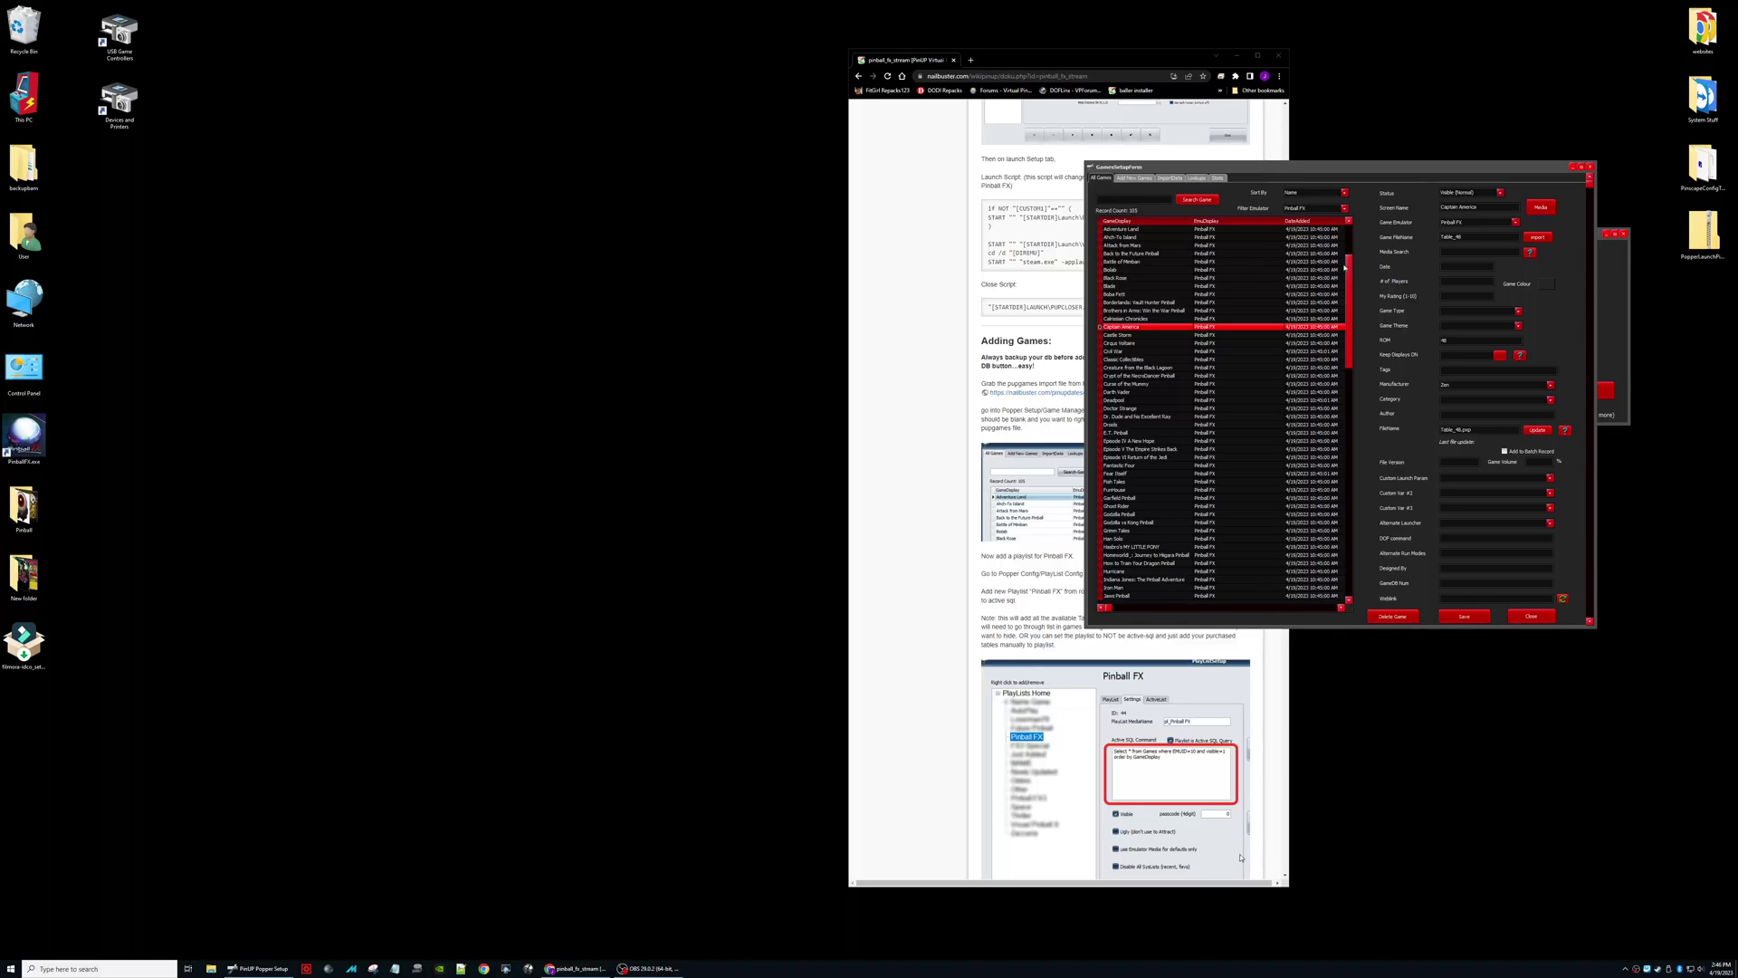
{"action": "left_click", "coordinate": [1348, 271]}
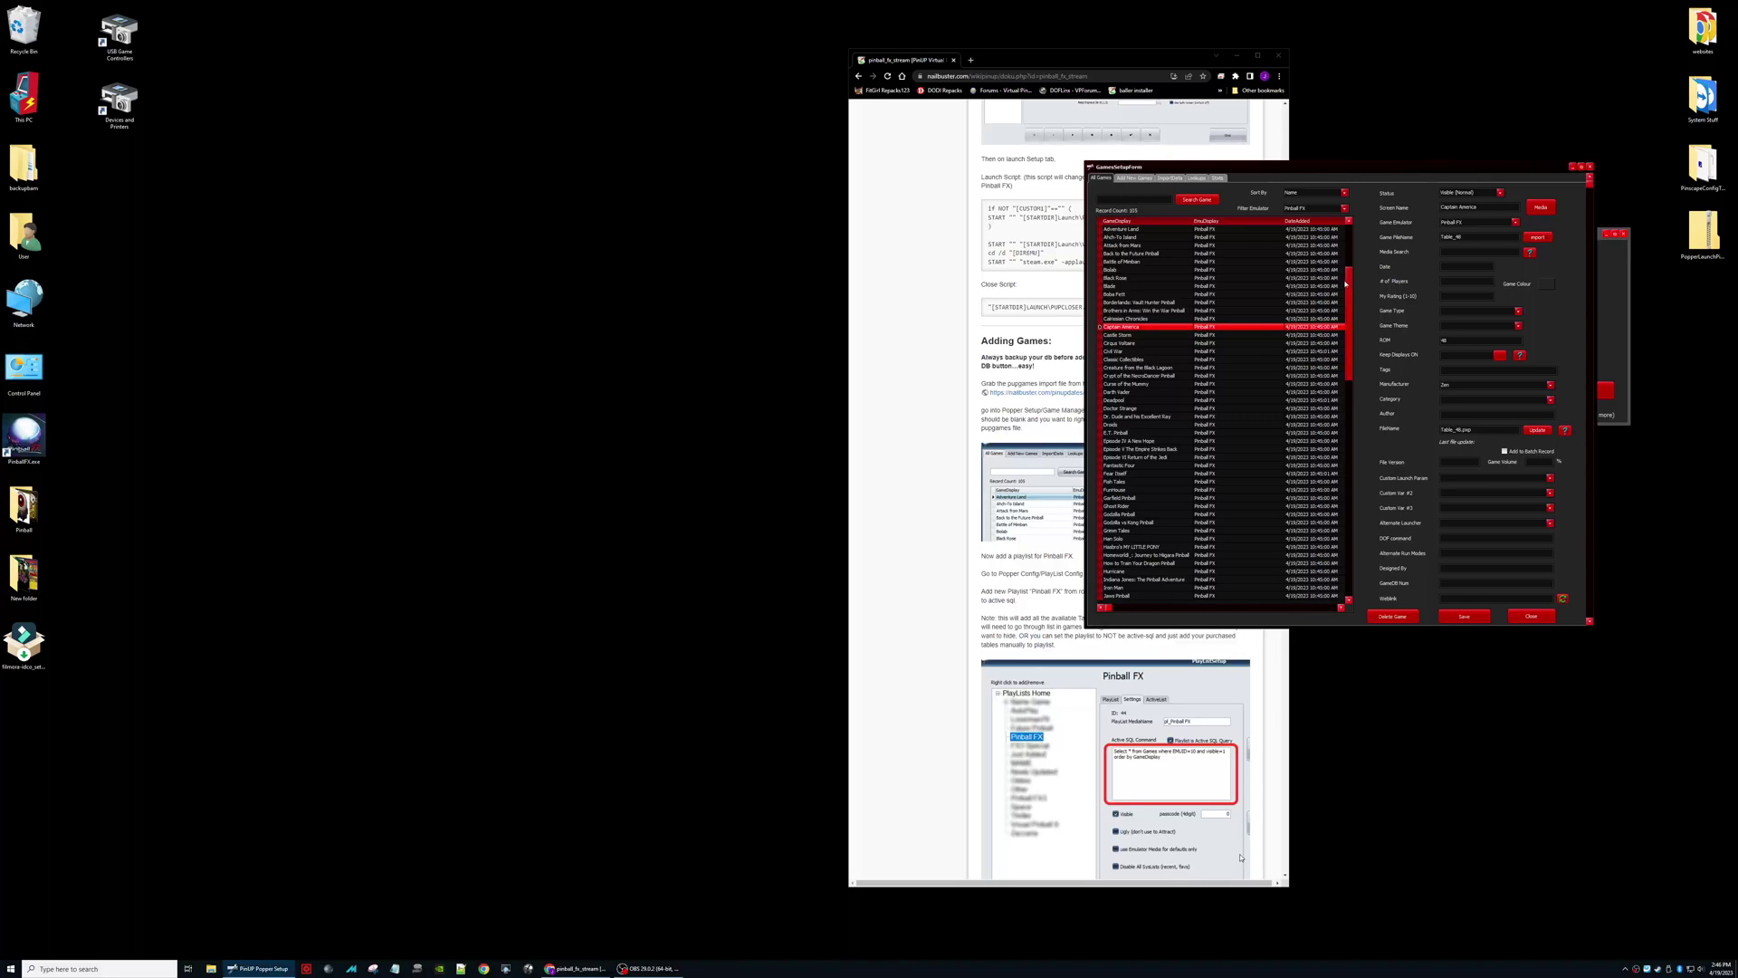
{"action": "scroll", "coordinate": [1347, 282], "scroll_direction": "down", "scroll_amount": 1}
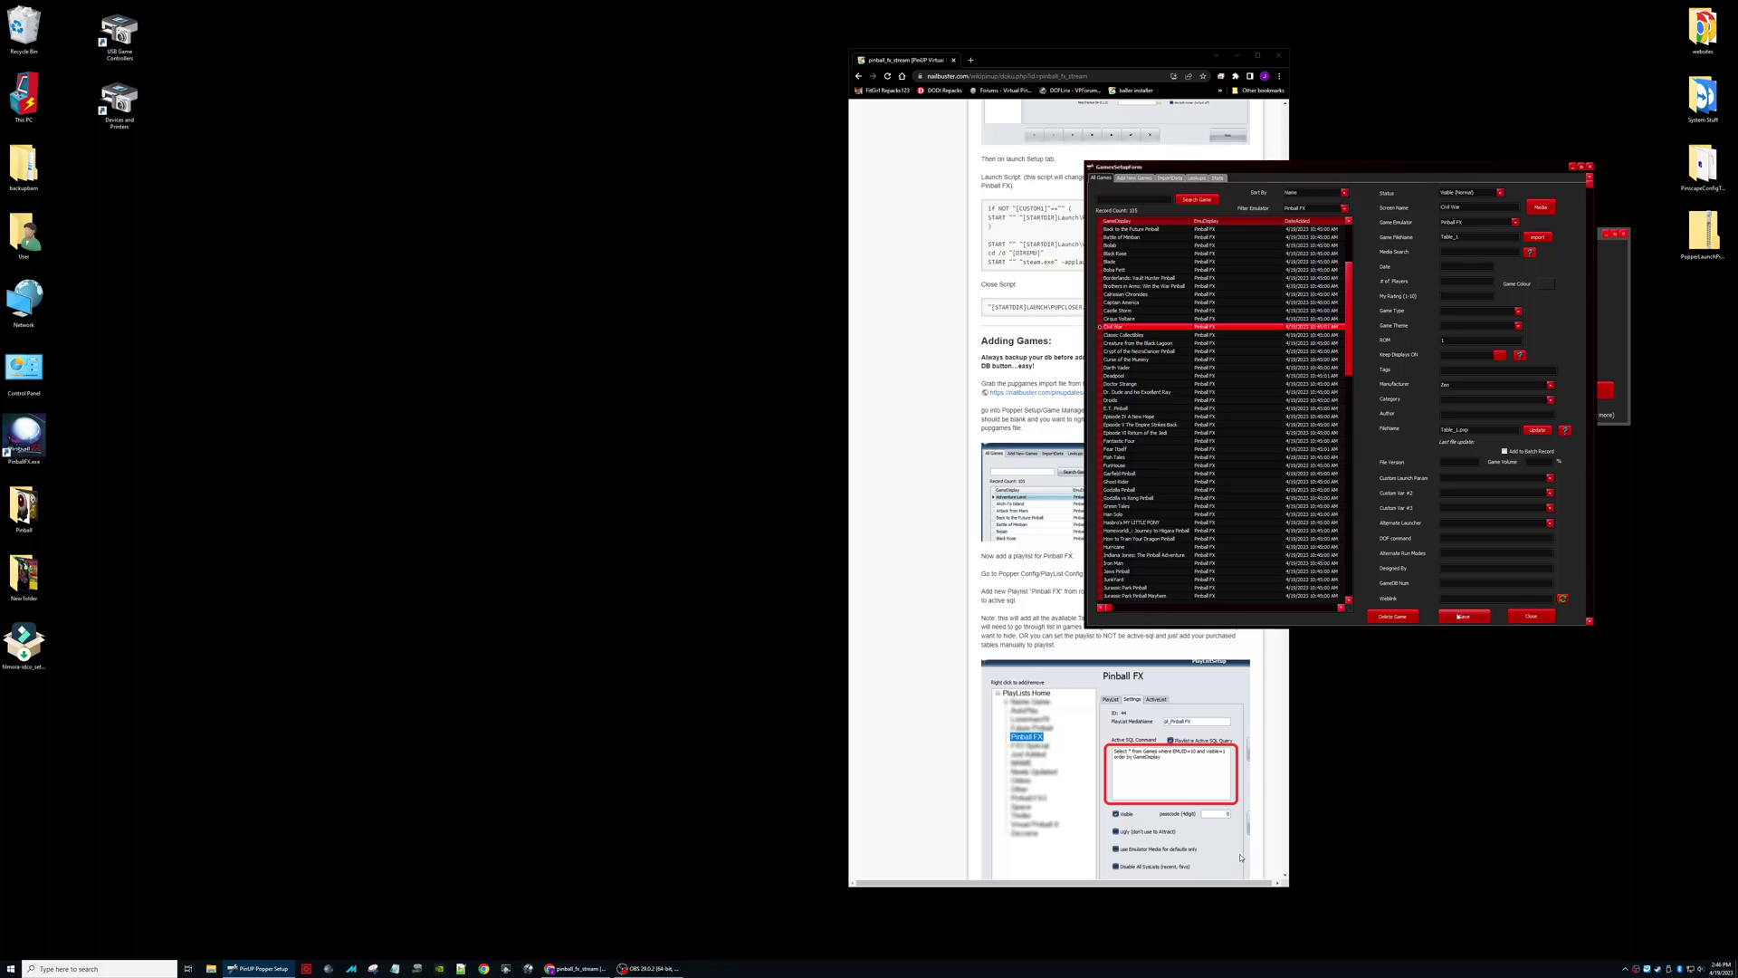
{"action": "left_click", "coordinate": [1529, 619]}
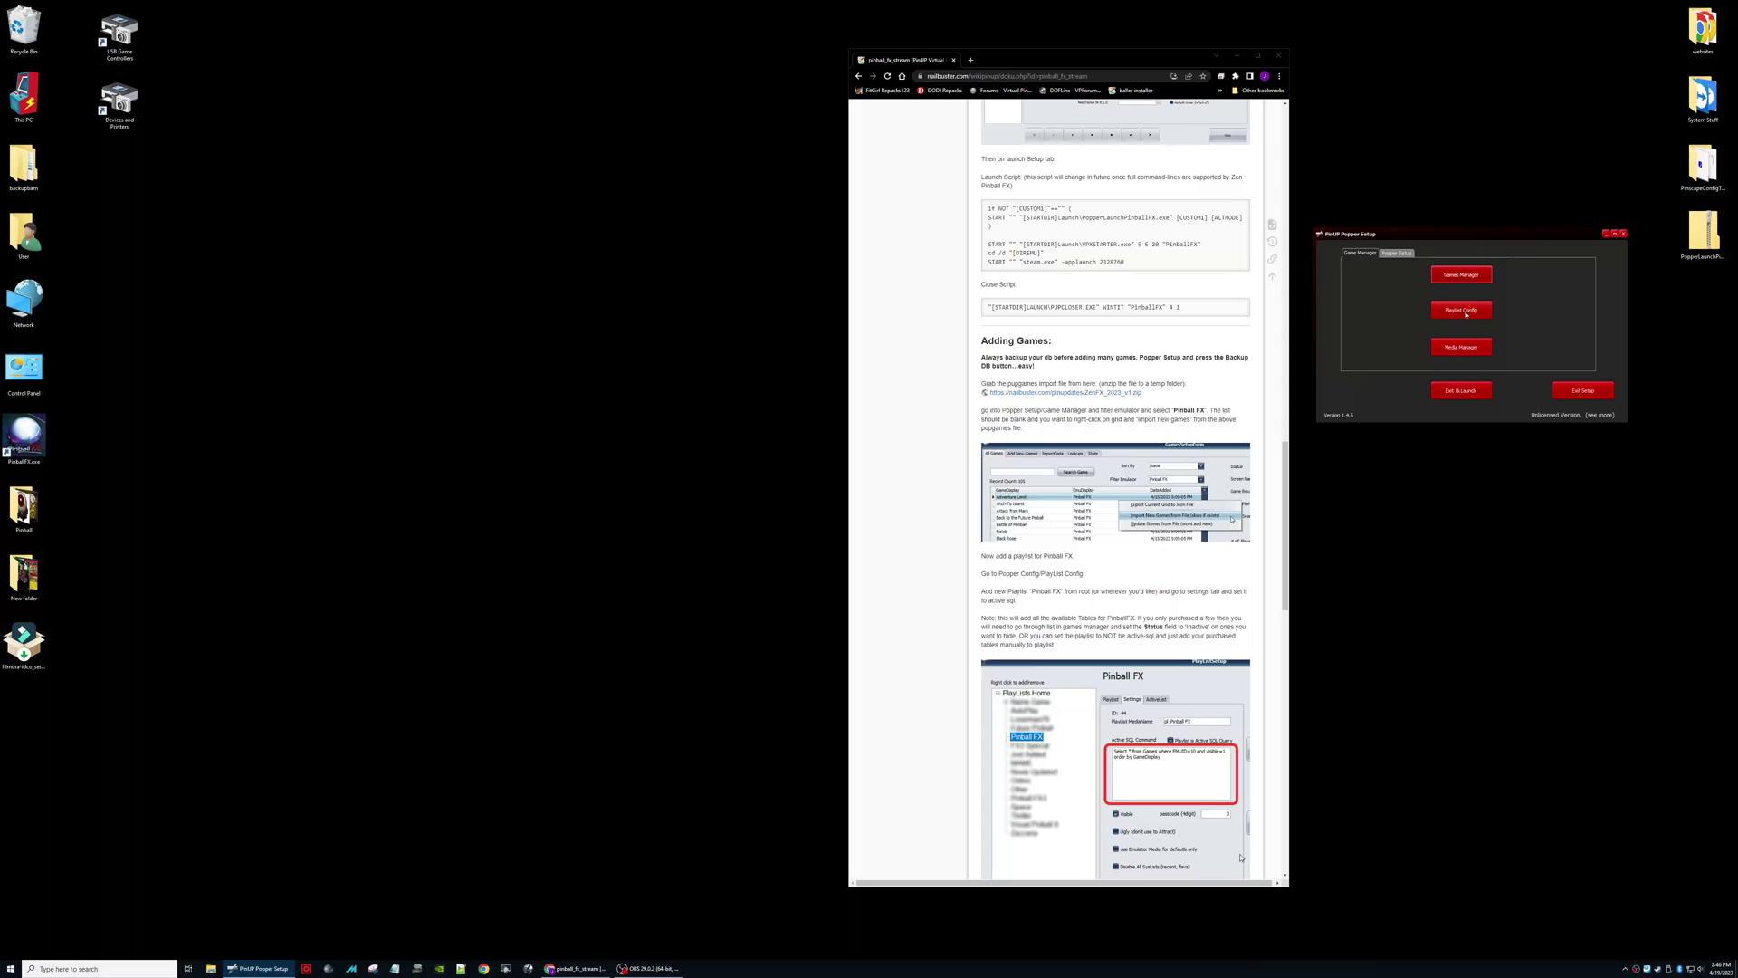
Step: Open the Pinball FX playlist in Playlist Config and filter its available games to the PinballFX emulator
{"action": "left_click", "coordinate": [1464, 311]}
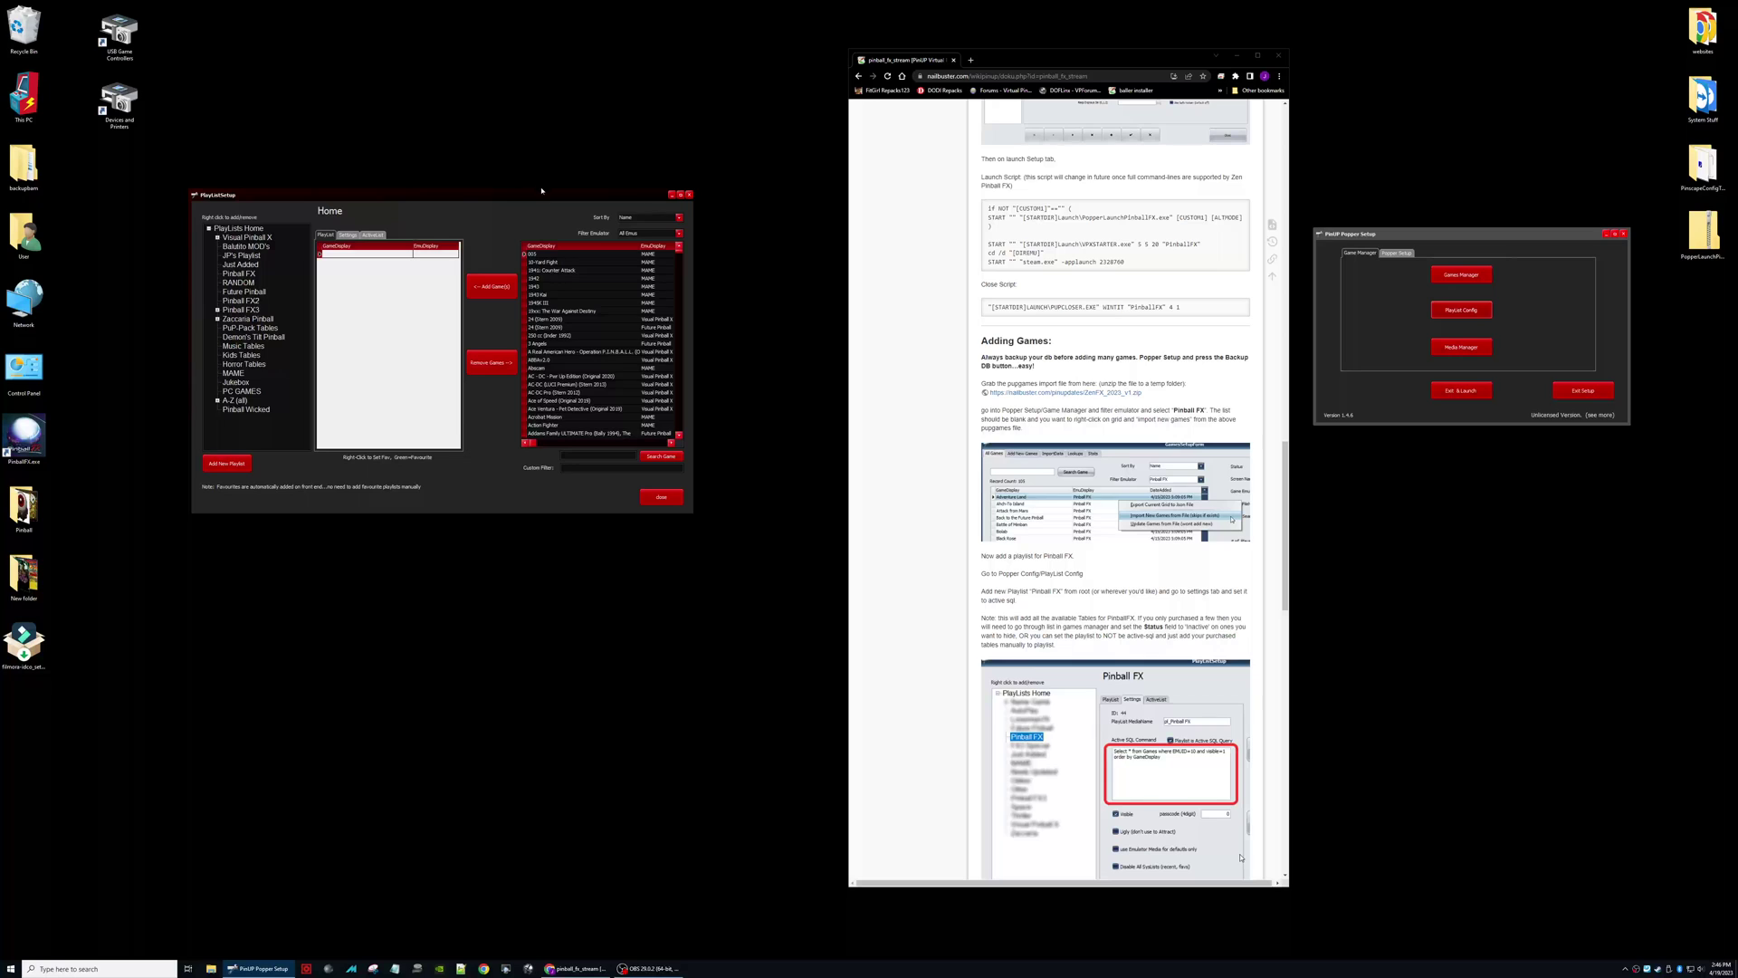
{"action": "left_click_drag", "start_coordinate": [541, 193], "coordinate": [1468, 378]}
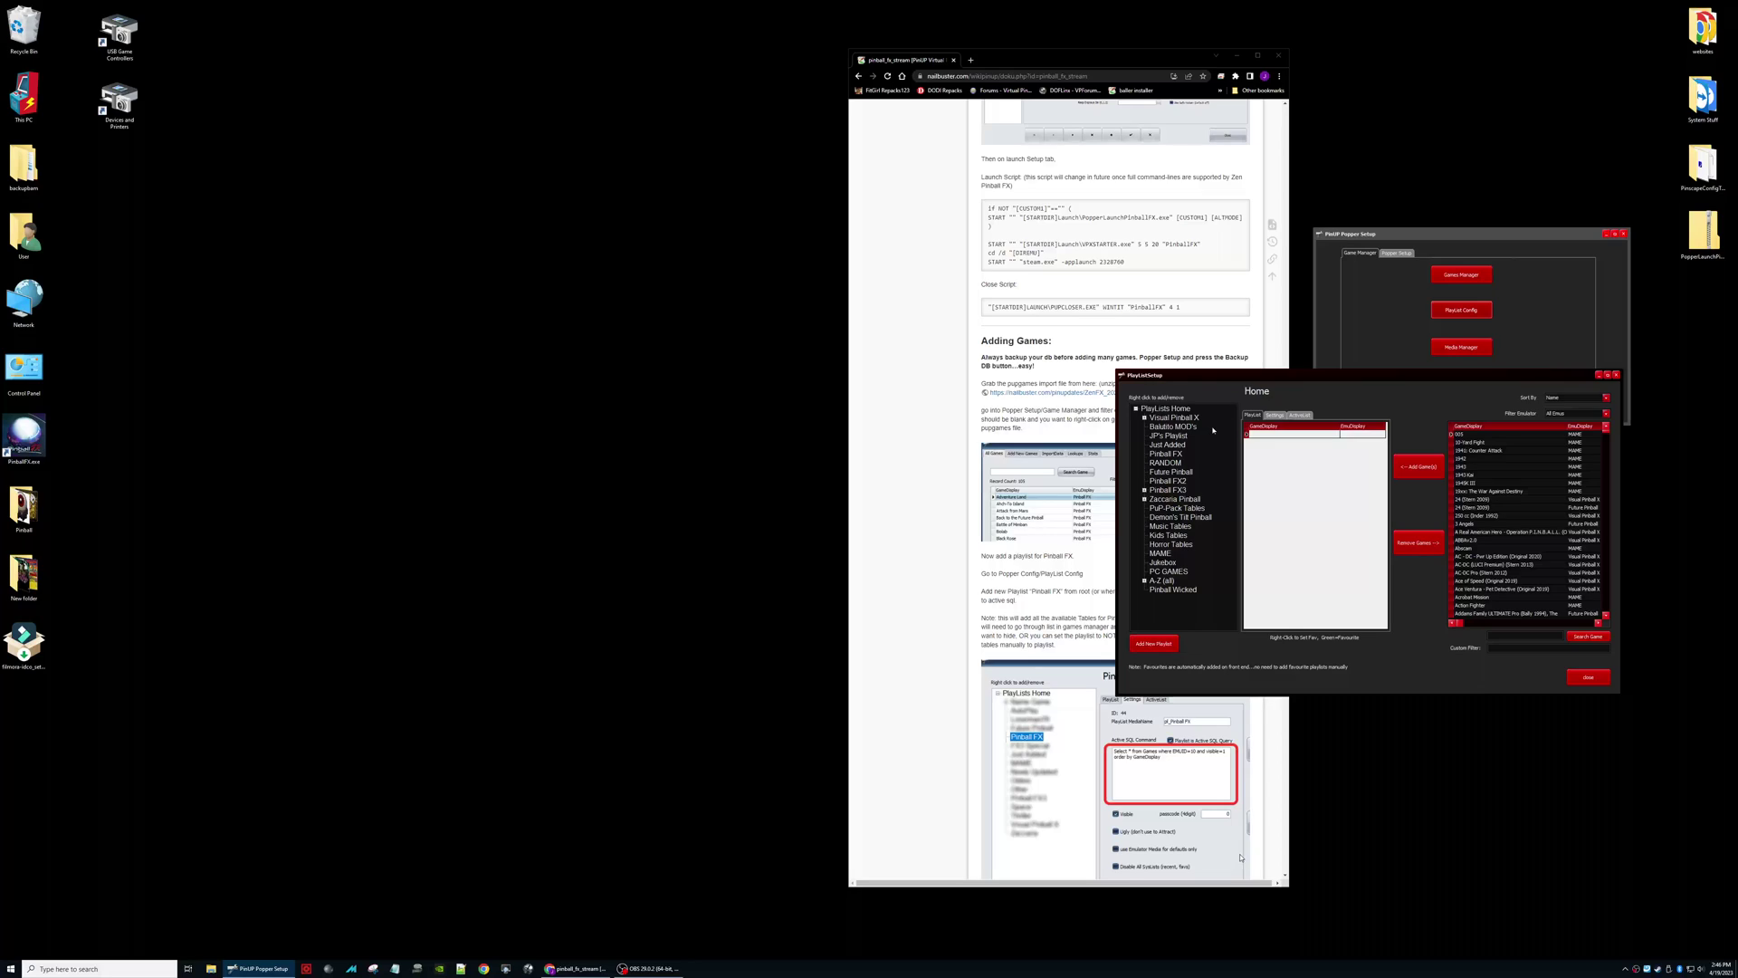
{"action": "left_click", "coordinate": [1175, 455]}
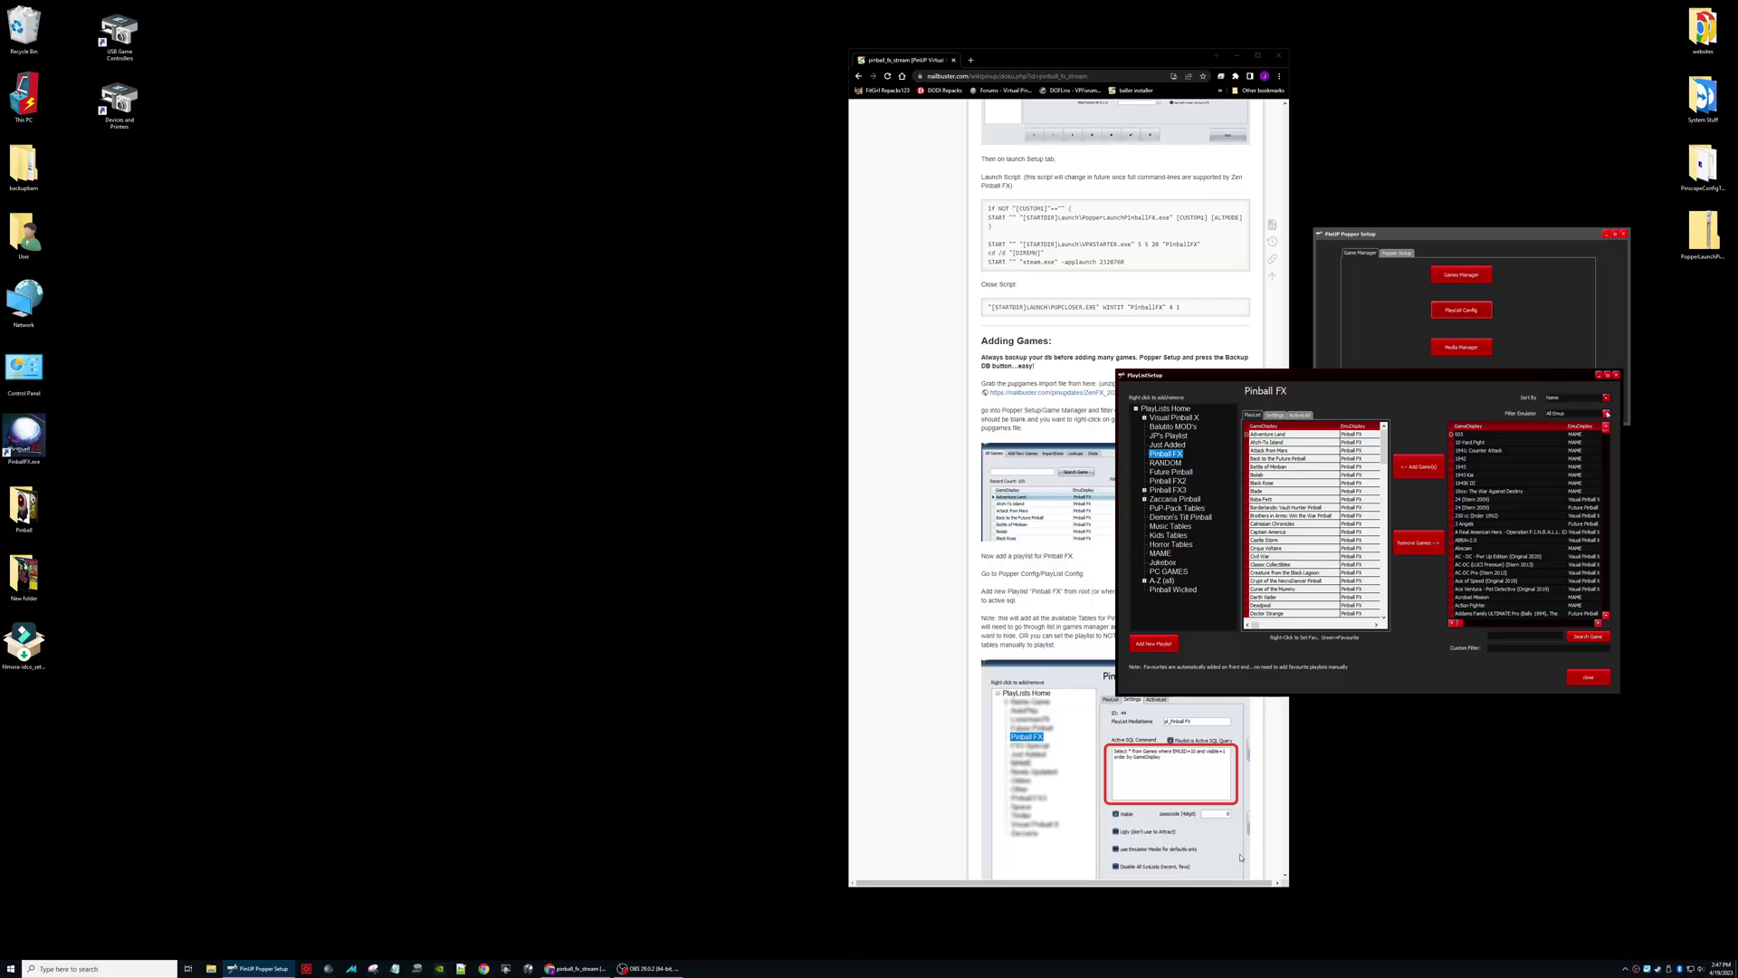
{"action": "left_click", "coordinate": [1607, 414]}
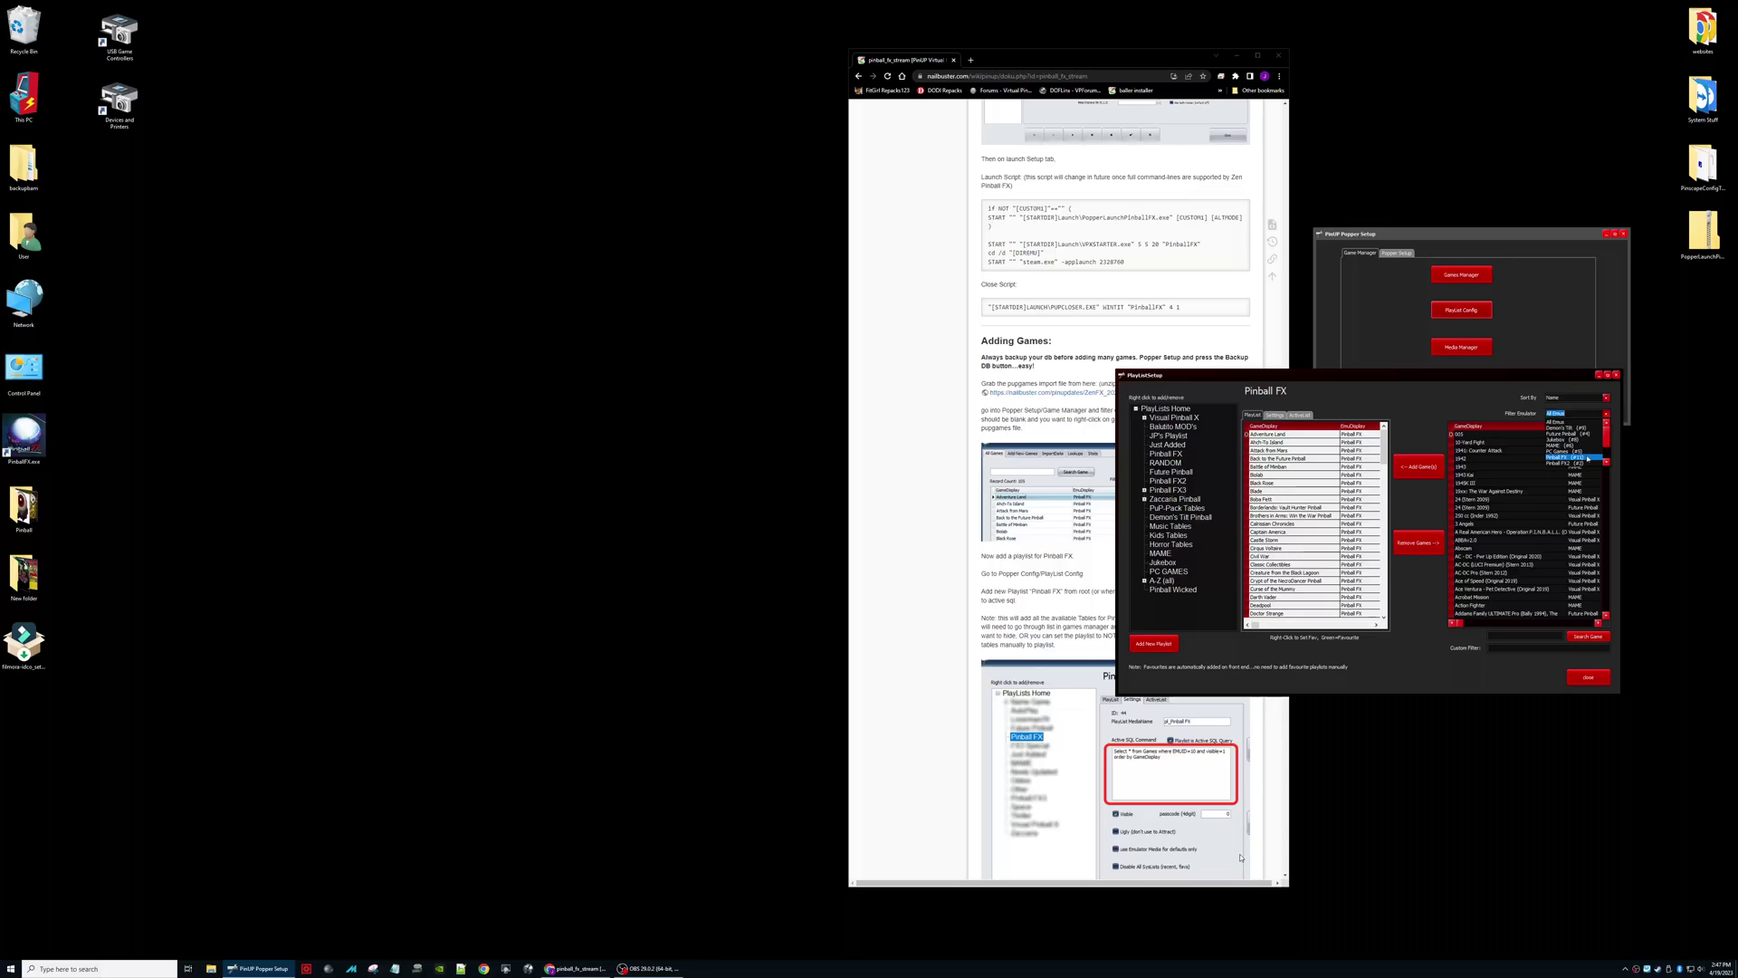
{"action": "left_click", "coordinate": [1587, 458]}
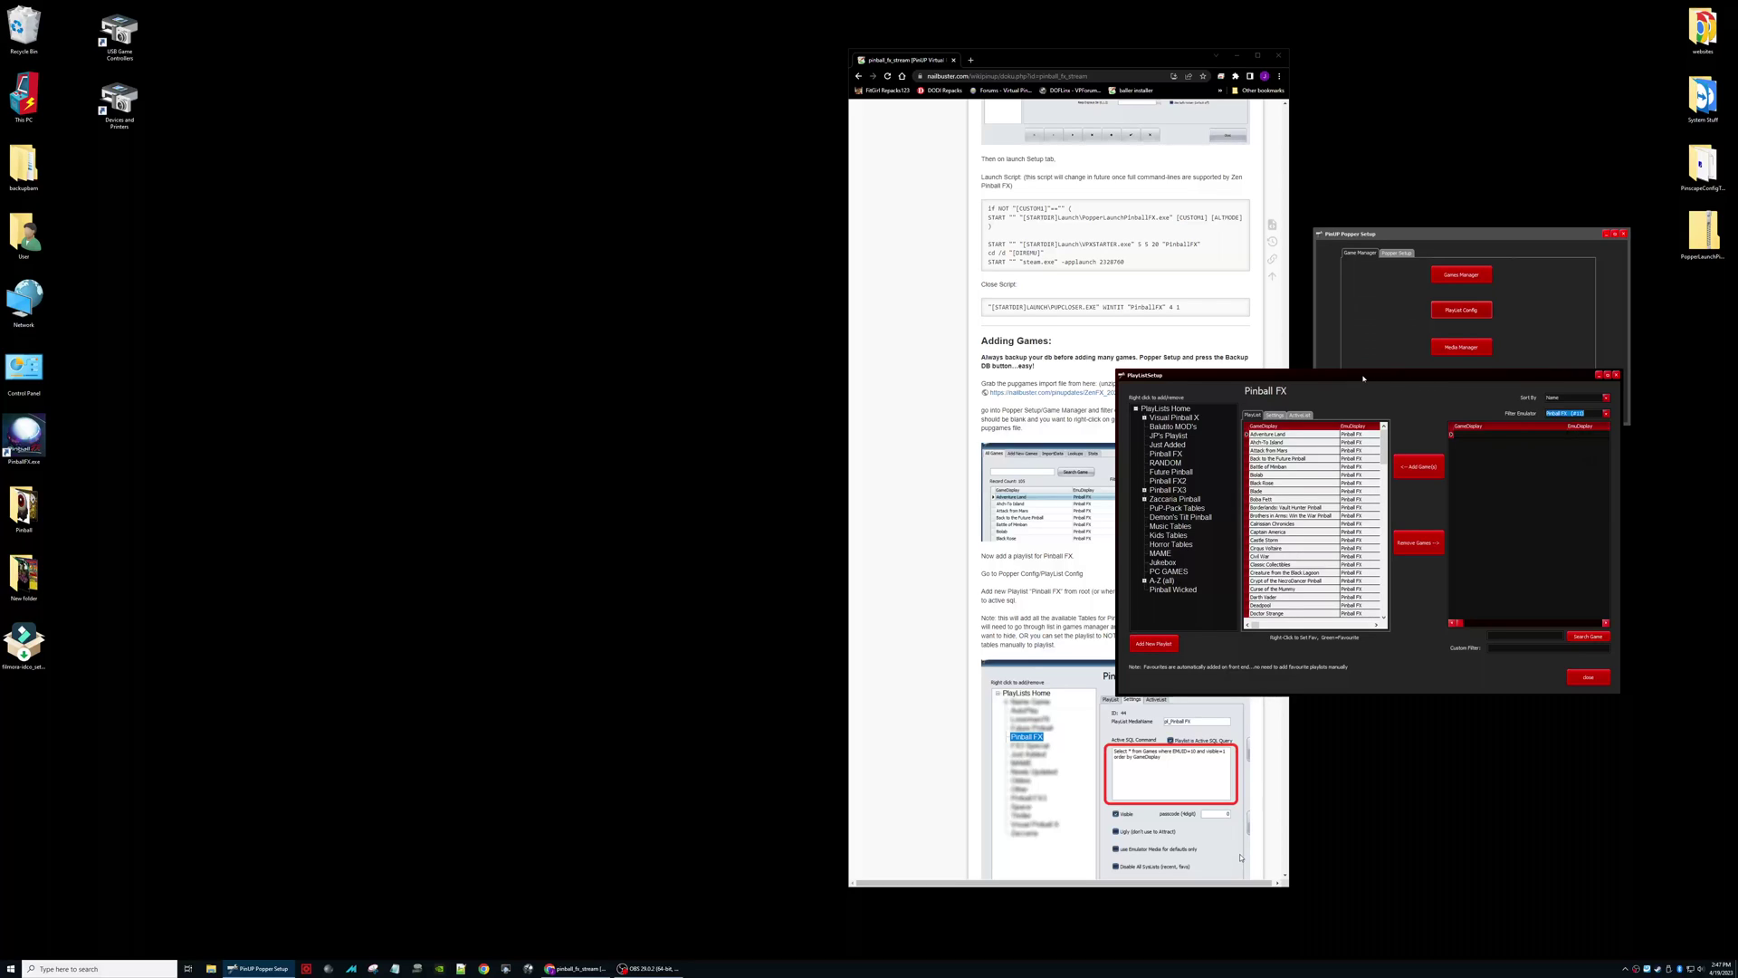
Step: Compare the Pinball FX playlist's SQL query and emulator ID with the query example in the wiki guide
{"action": "left_click_drag", "start_coordinate": [1365, 376], "coordinate": [1439, 316]}
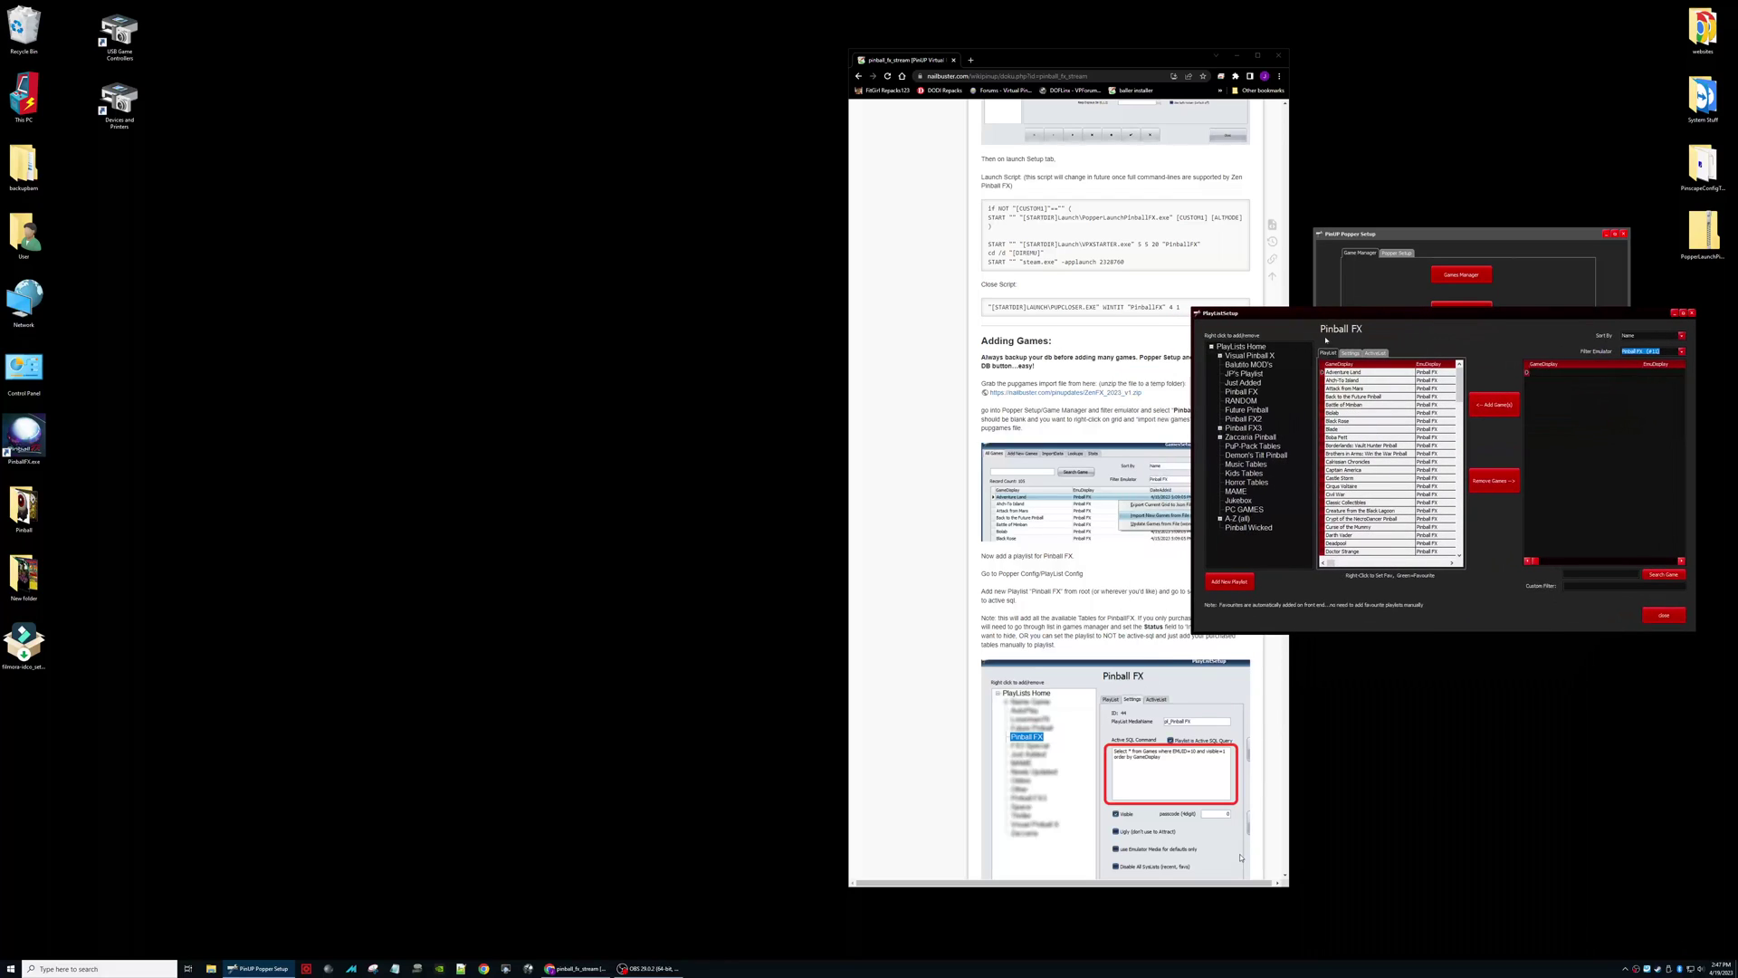
{"action": "left_click", "coordinate": [1348, 354]}
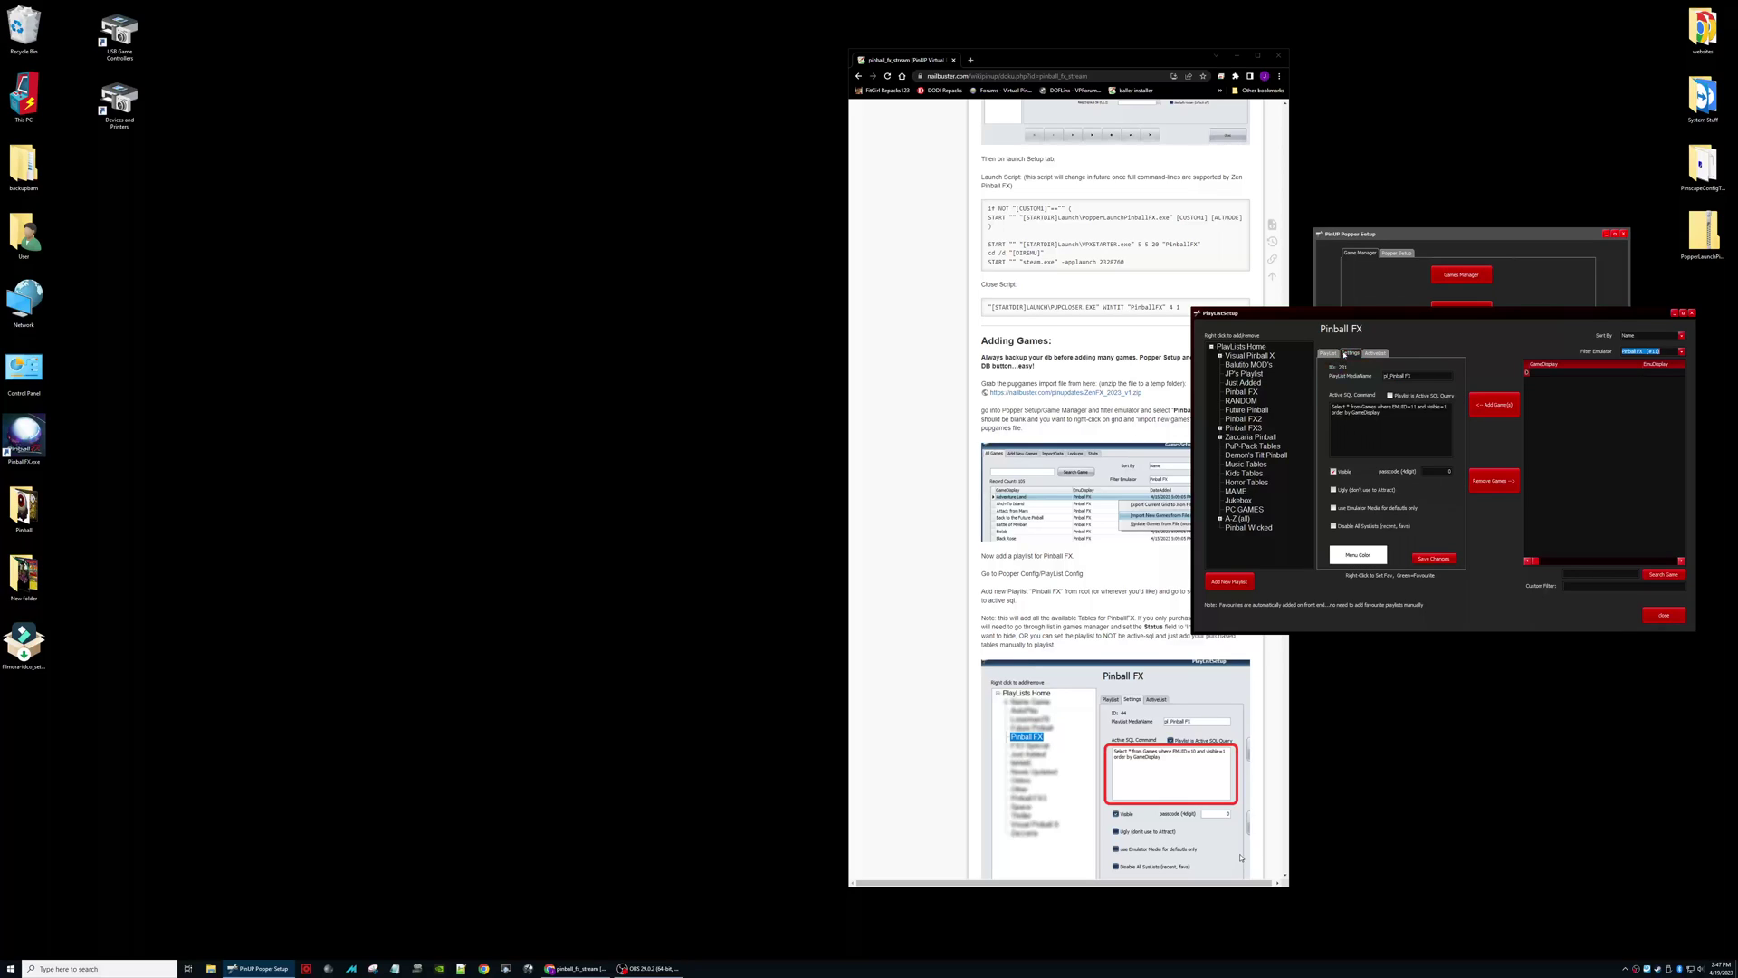
{"action": "left_click", "coordinate": [1284, 724]}
{"action": "scroll", "coordinate": [1277, 715], "scroll_direction": "down", "scroll_amount": 7}
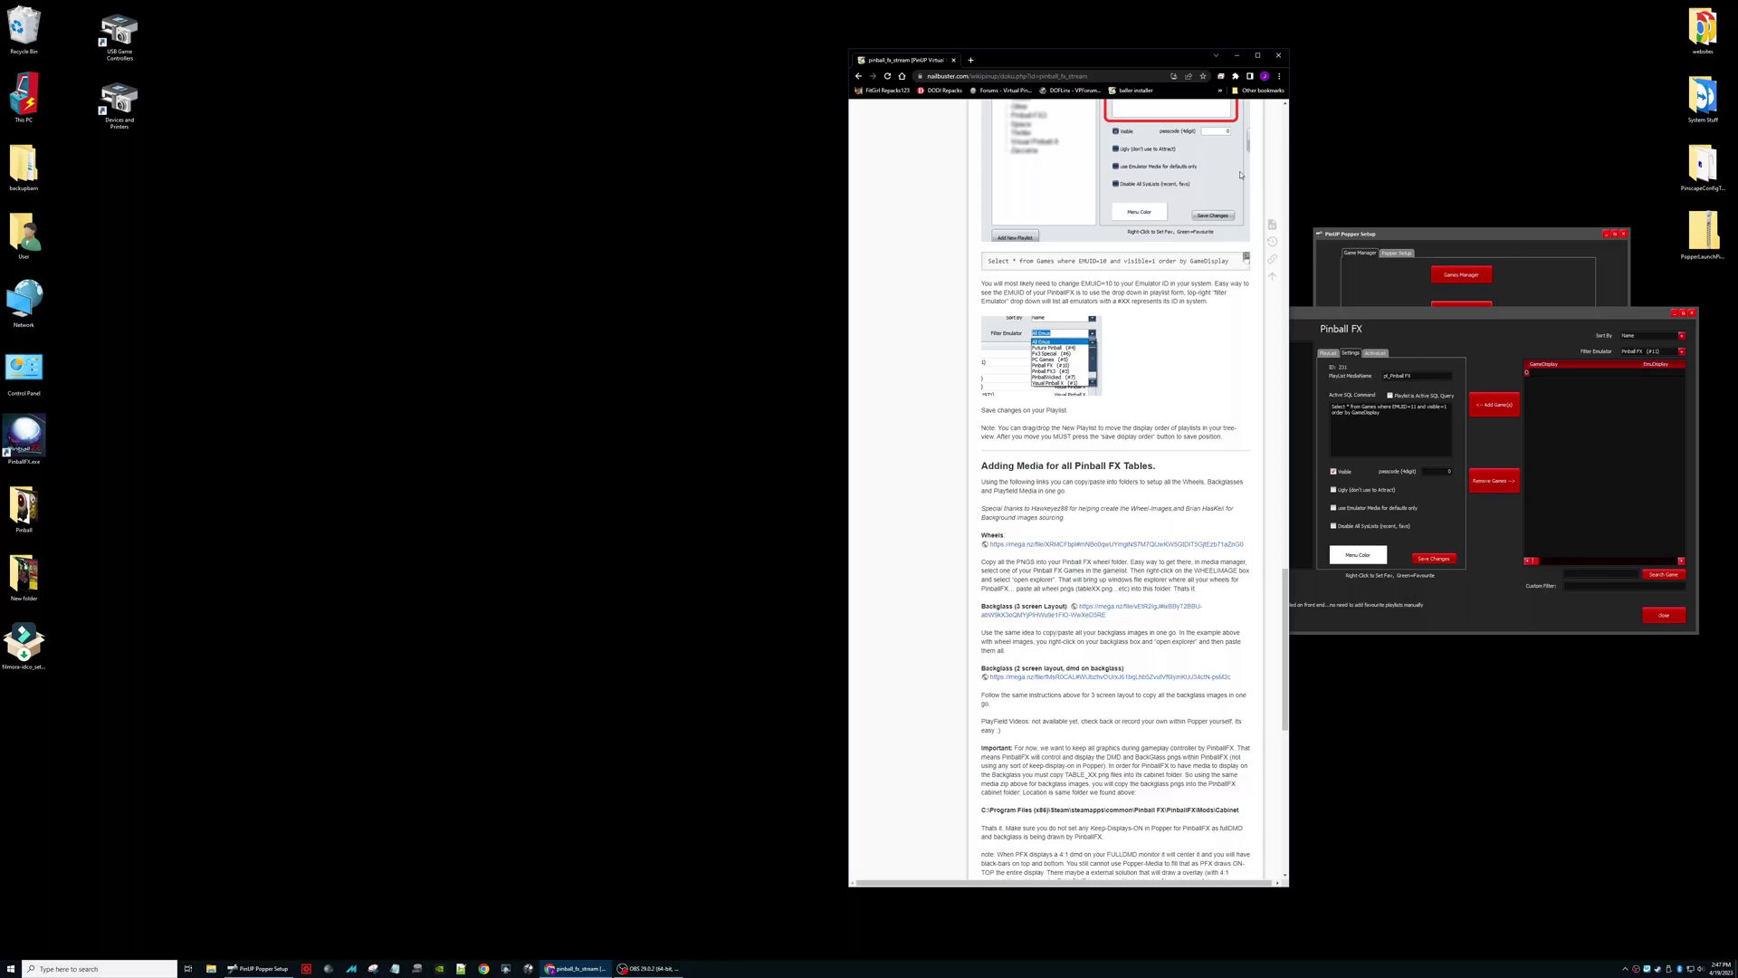
{"action": "left_click", "coordinate": [1246, 257]}
{"action": "left_click_drag", "start_coordinate": [1367, 316], "coordinate": [1370, 298]}
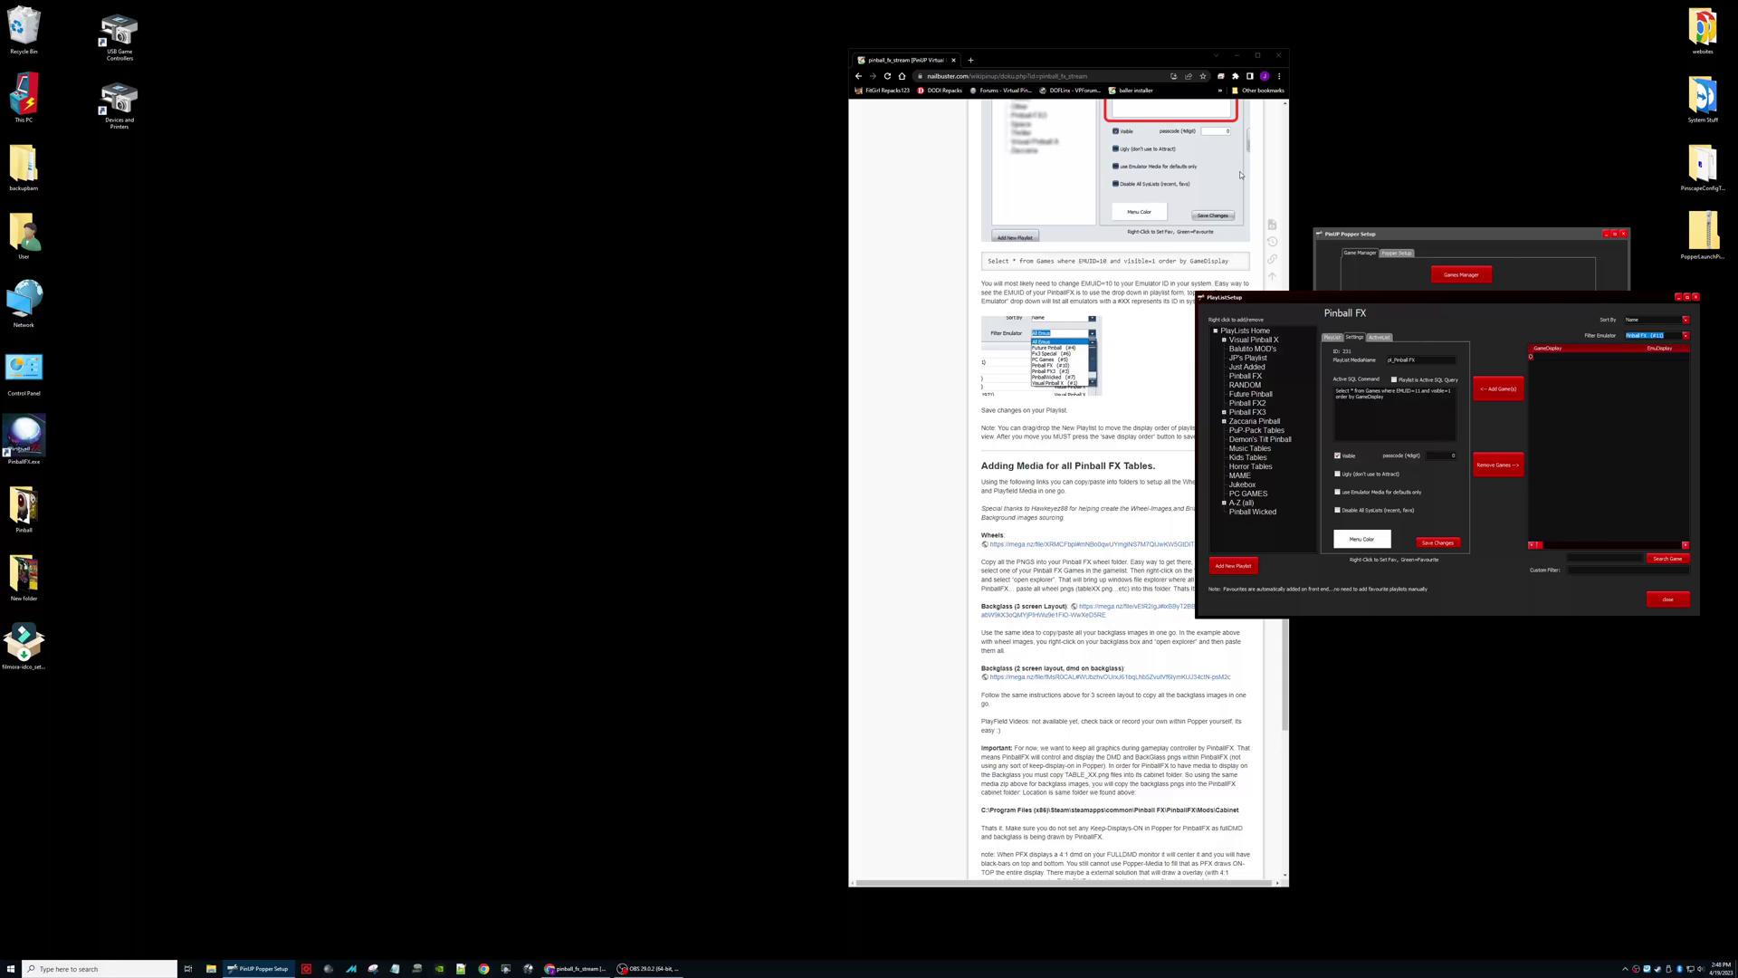
{"action": "left_click", "coordinate": [1685, 336]}
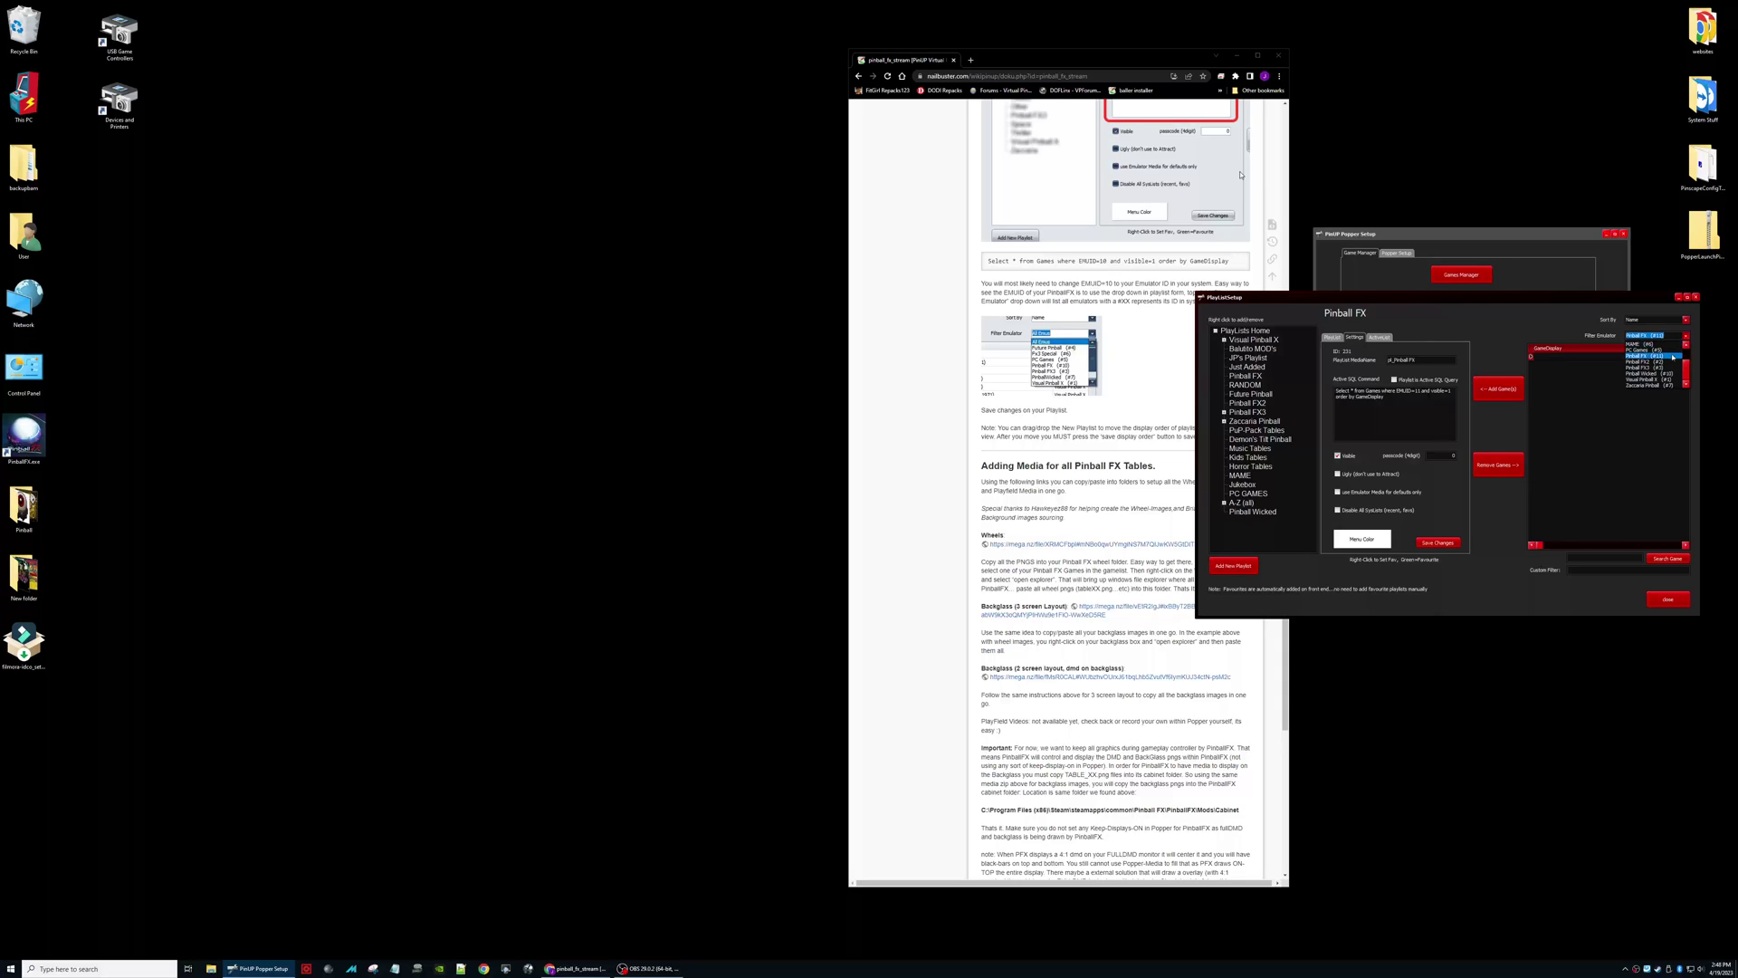
{"action": "left_click", "coordinate": [1673, 356]}
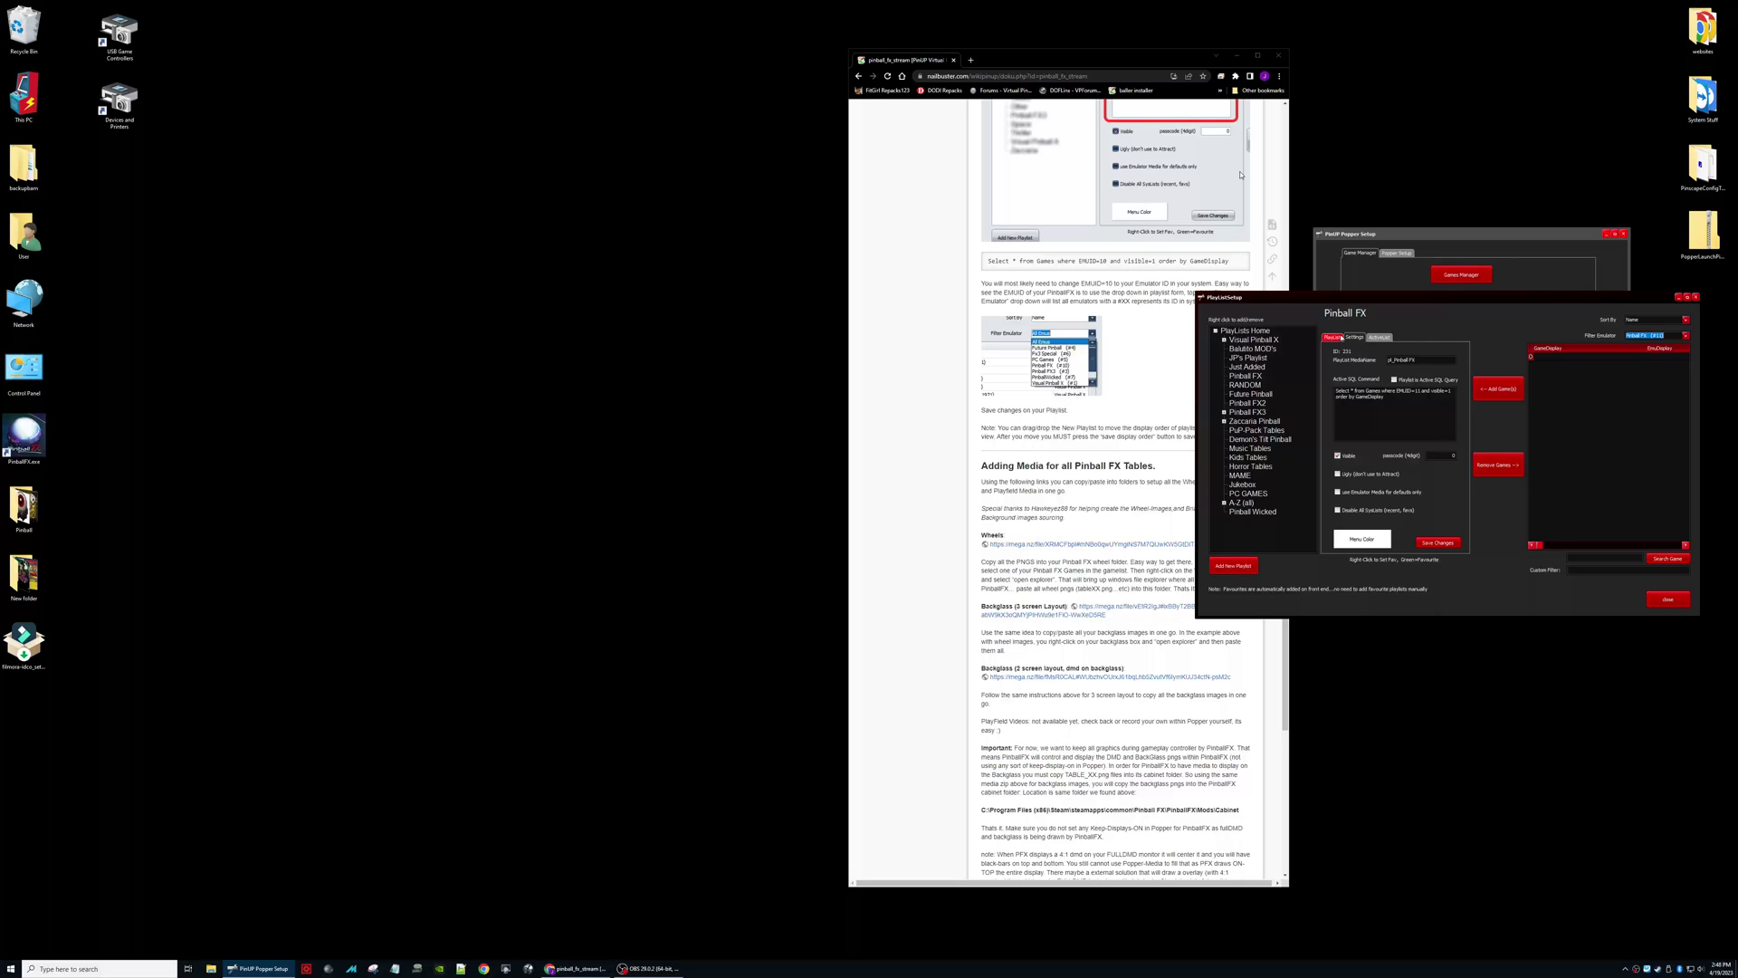
Step: View the Pinball FX playlist's games and the selection option for available games, and close the playlist setup
{"action": "left_click", "coordinate": [1341, 338]}
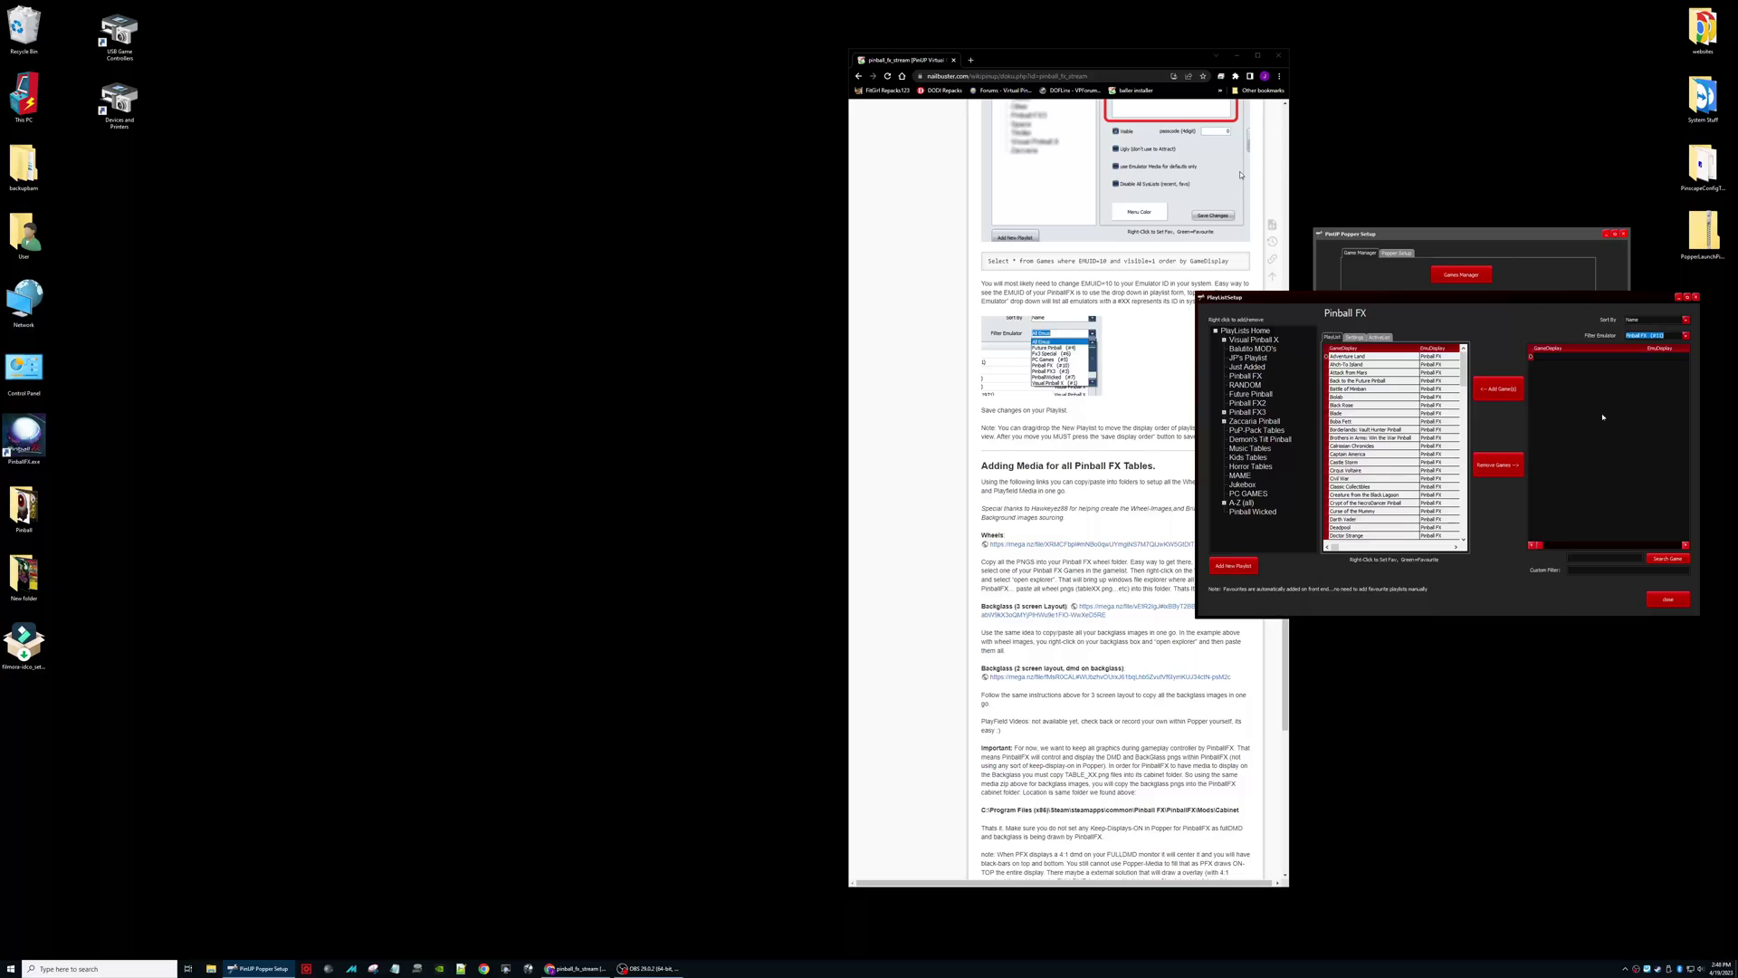
{"action": "right_click", "coordinate": [1613, 439]}
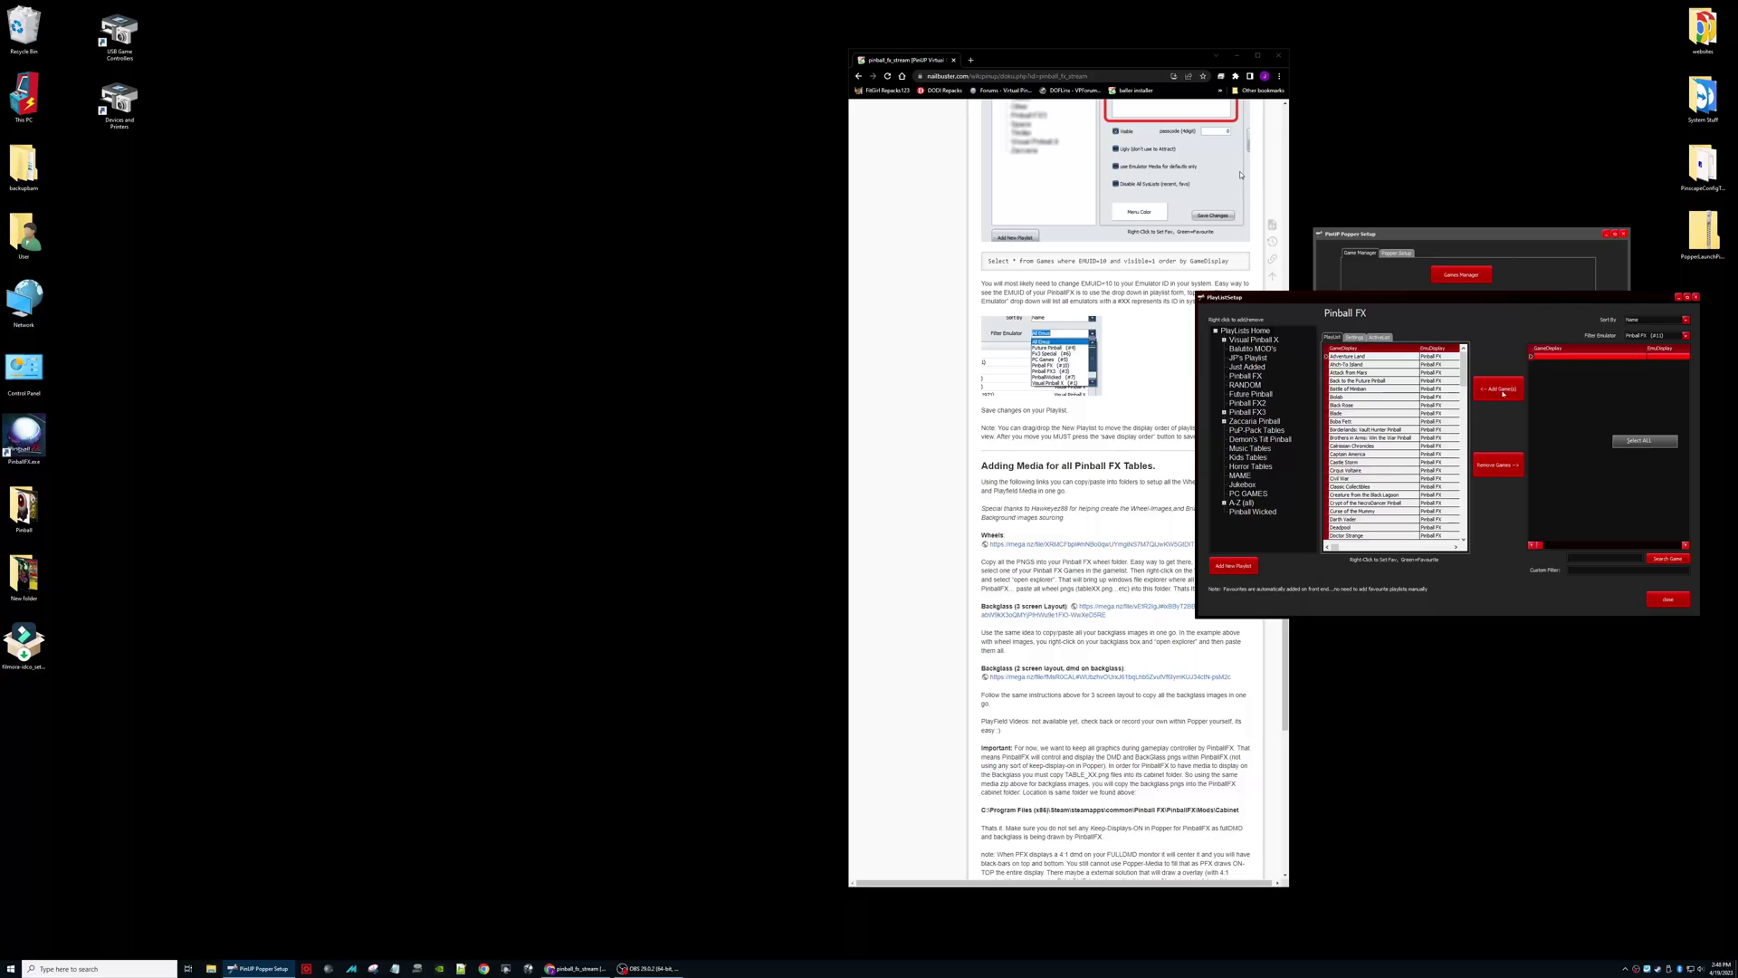
{"action": "left_click", "coordinate": [1599, 373]}
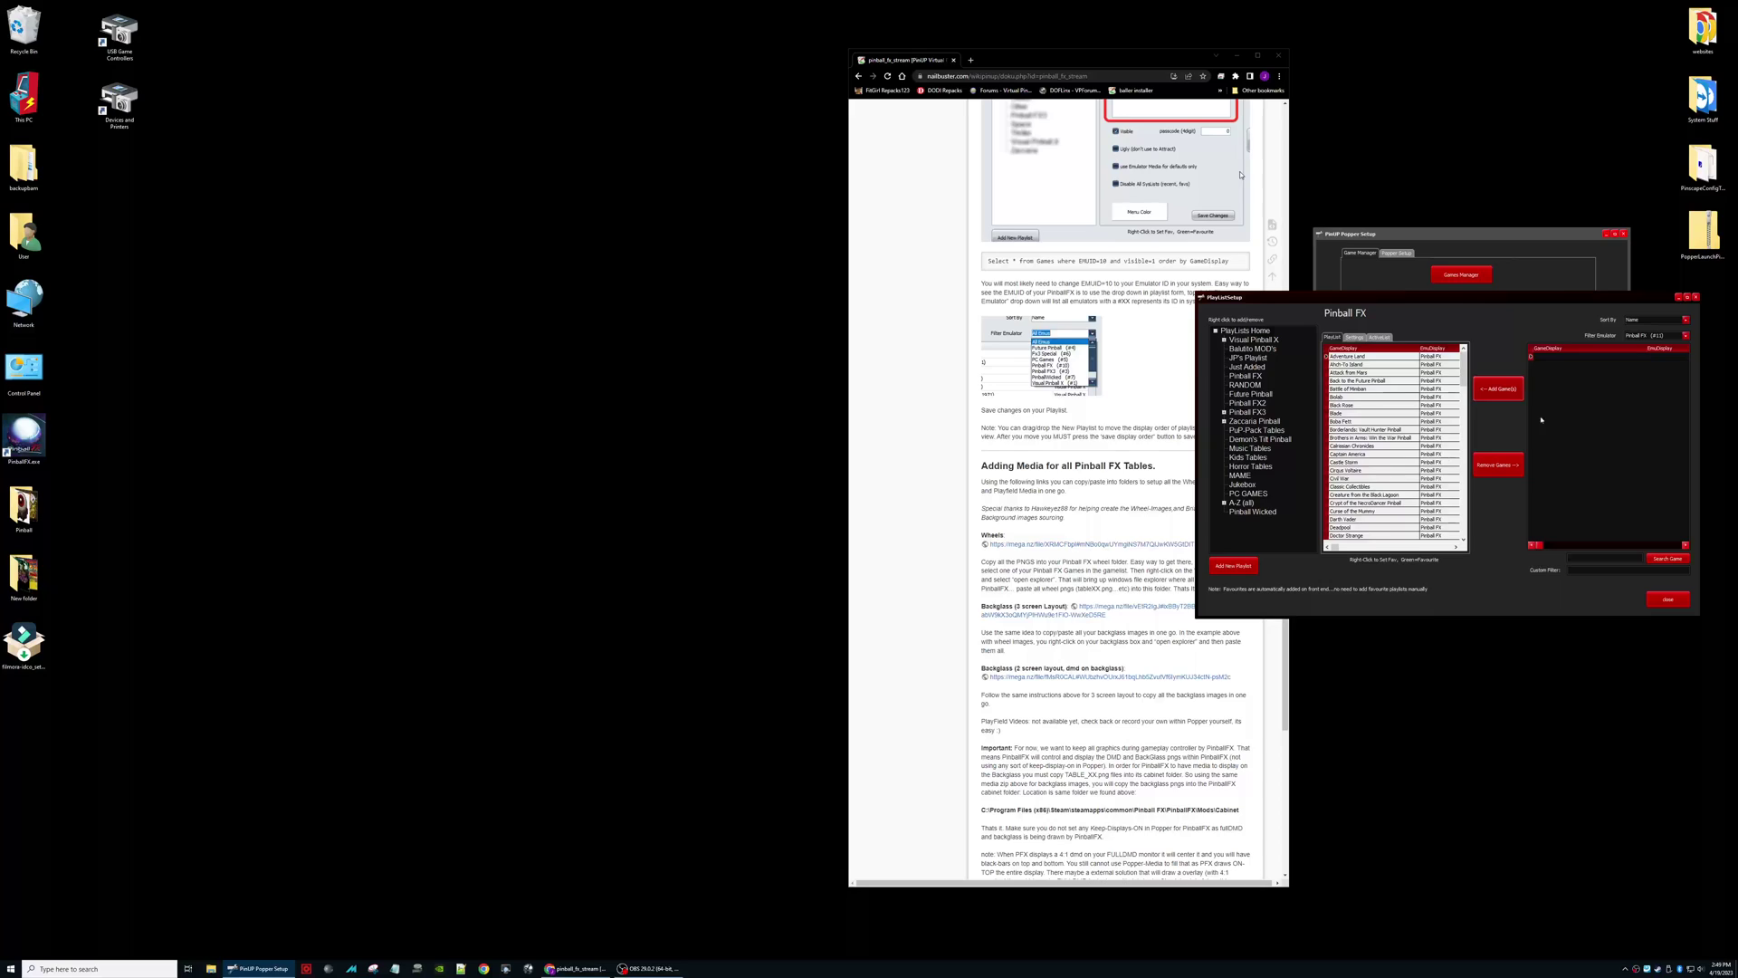
{"action": "left_click", "coordinate": [1668, 600]}
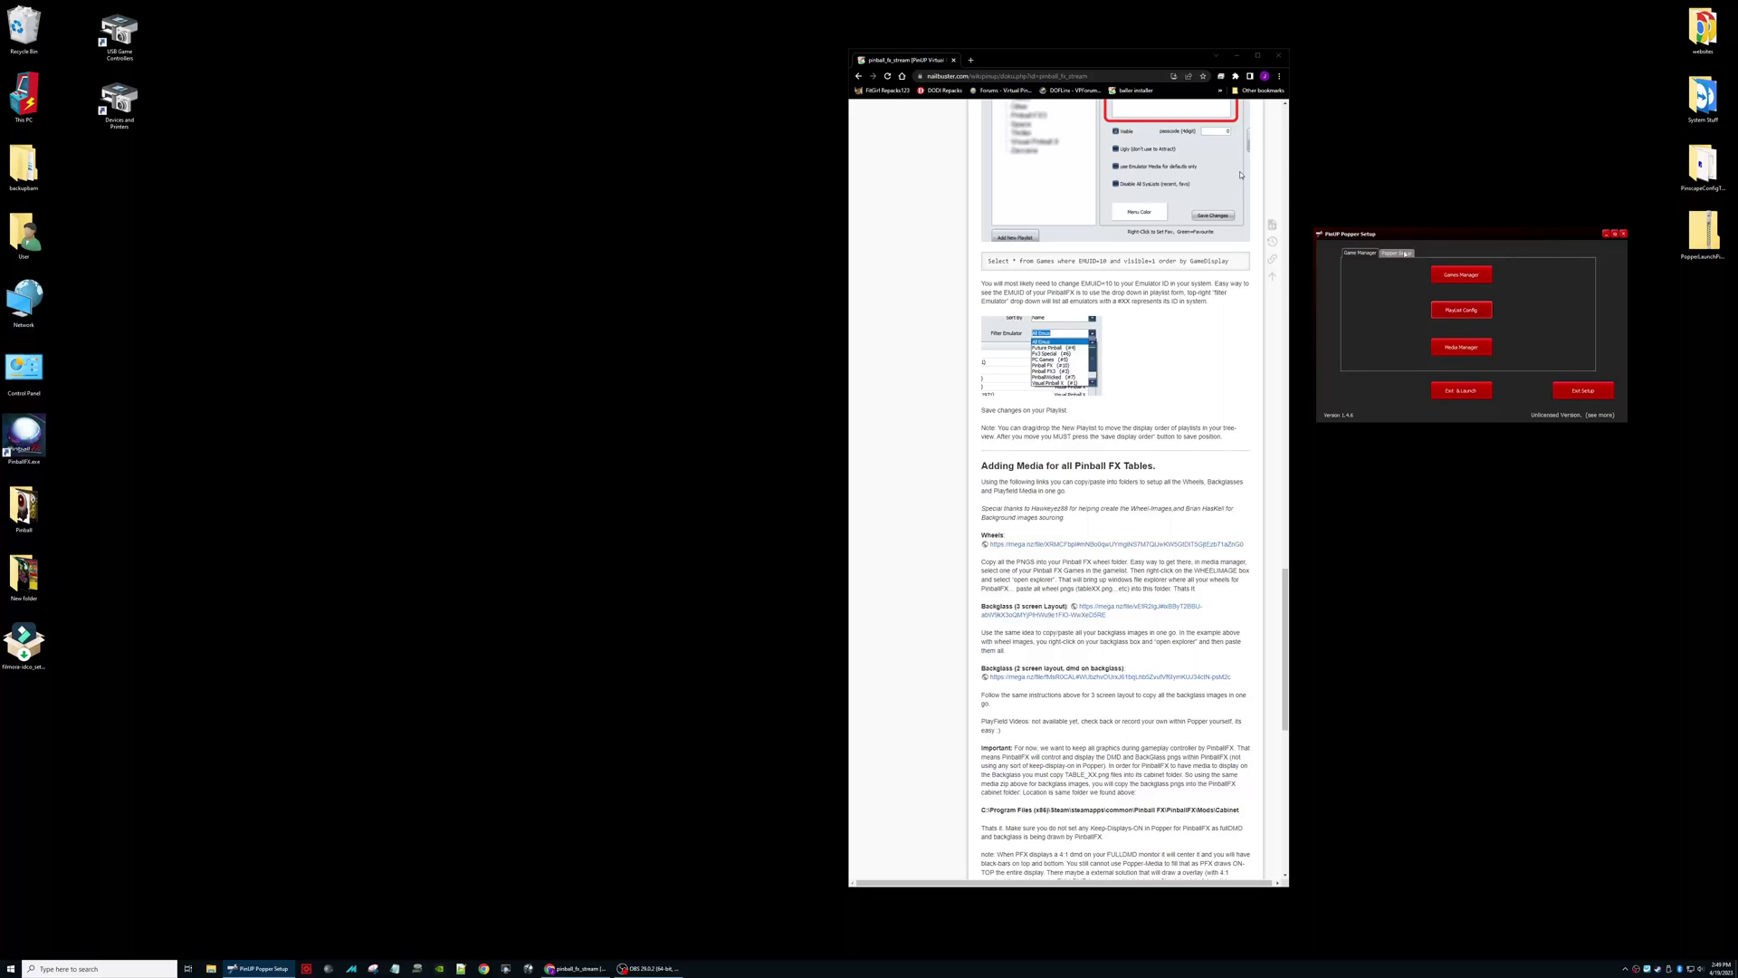
Step: Open the Games Manager beside the wiki guide and find the guide's section on auto-launching tables directly
{"action": "left_click", "coordinate": [1448, 277]}
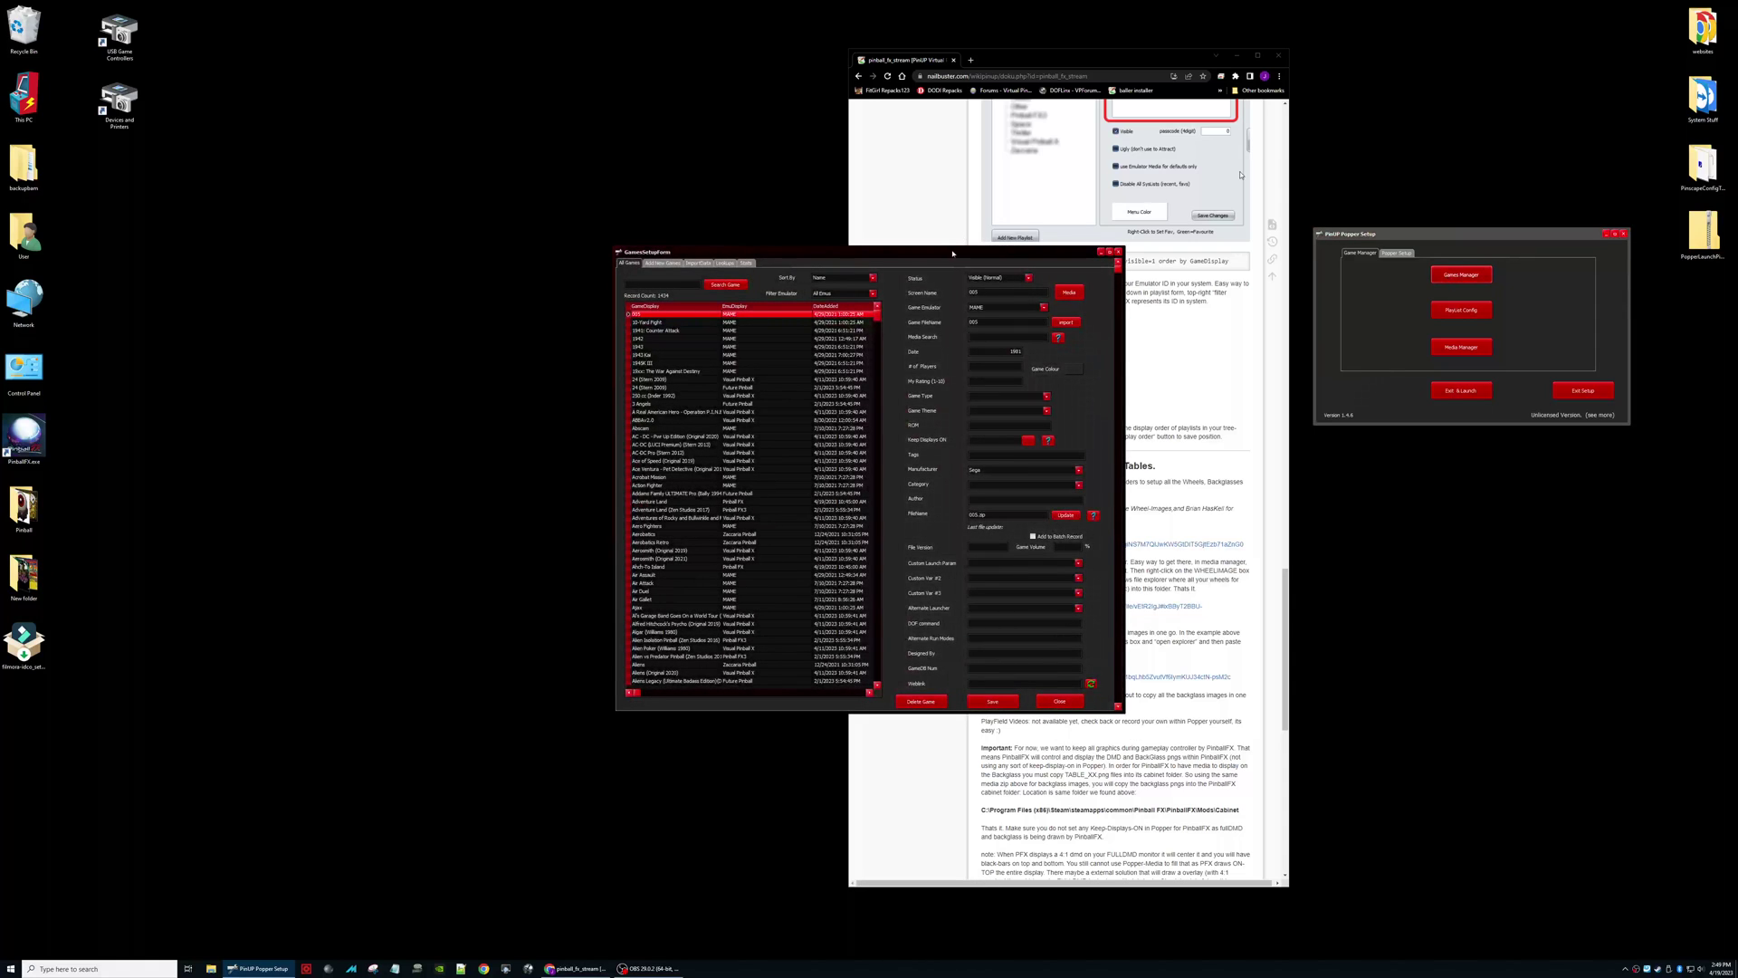
{"action": "left_click_drag", "start_coordinate": [952, 255], "coordinate": [1541, 143]}
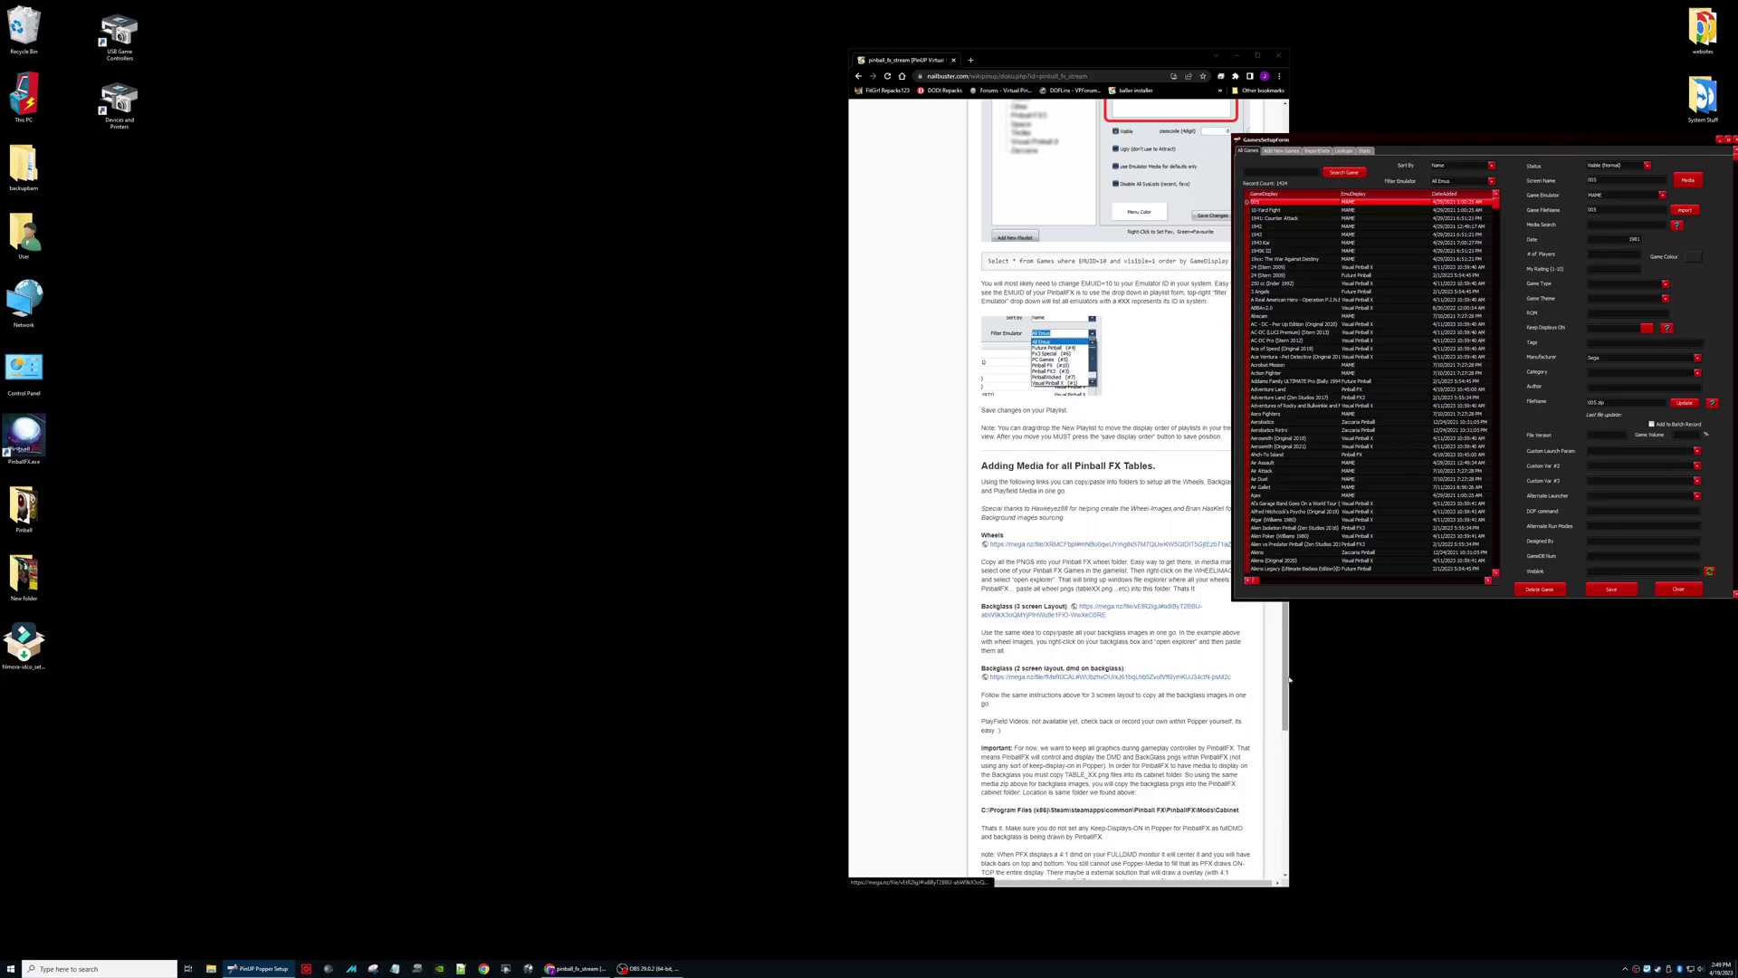
{"action": "left_click_drag", "start_coordinate": [1283, 677], "coordinate": [1264, 860]}
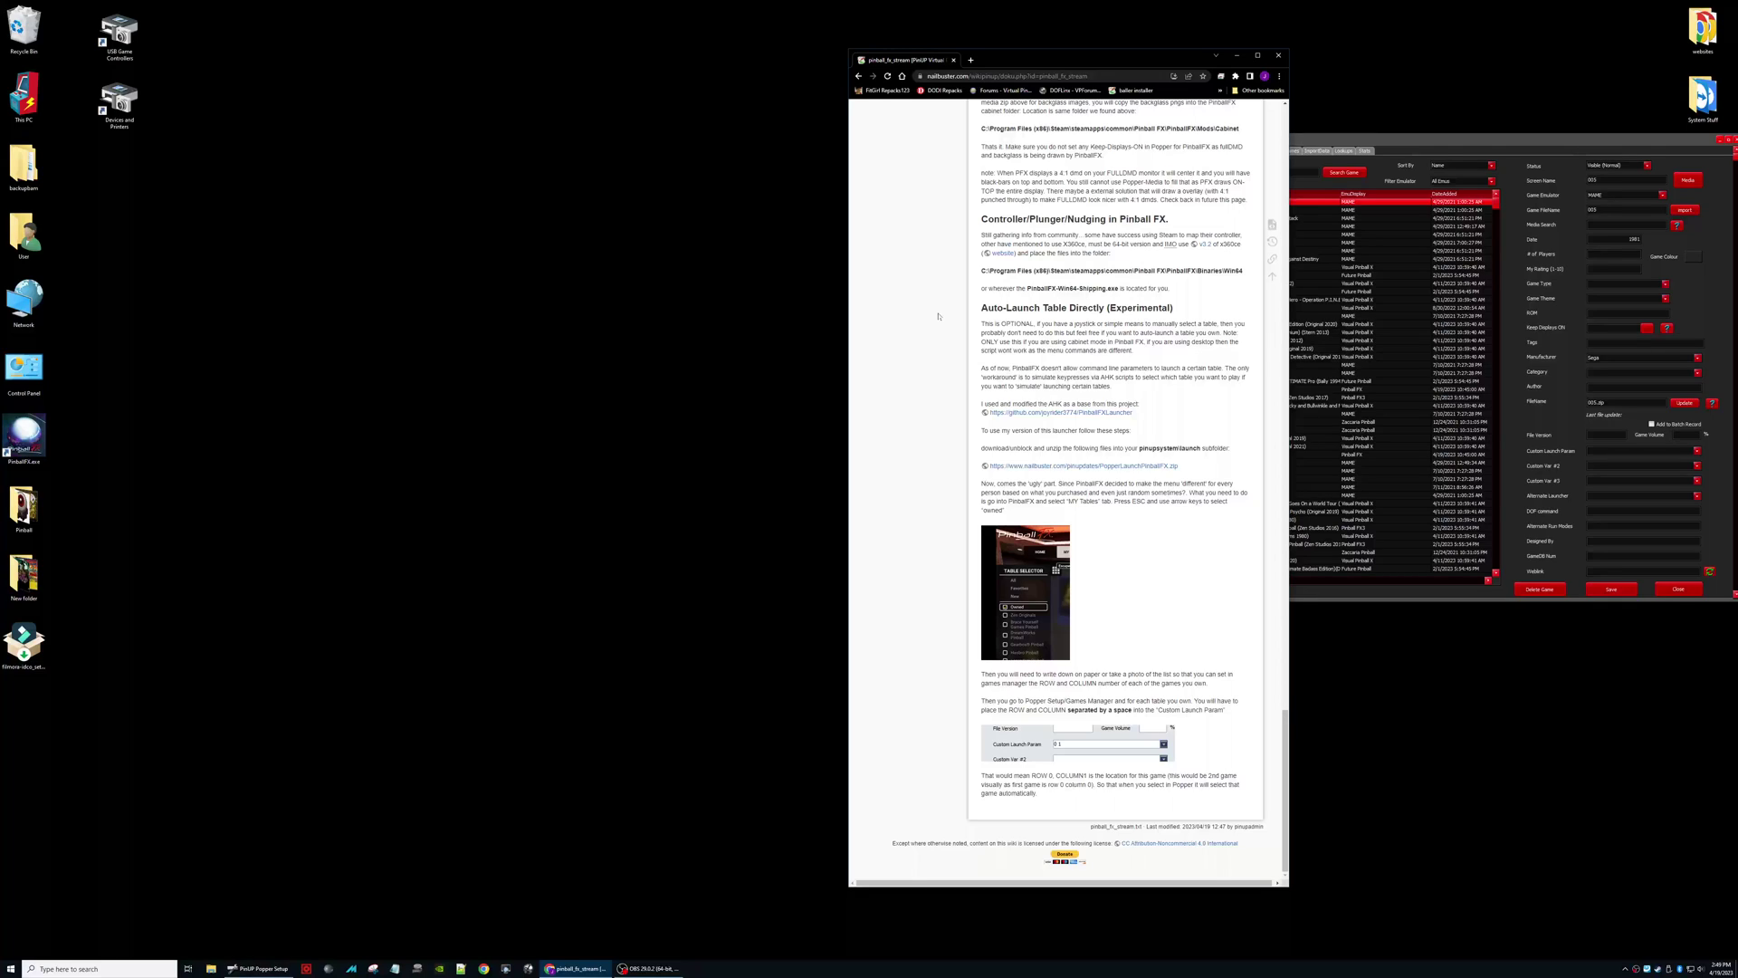
Step: Filter the Games Manager's game list to the PinballFX emulator
{"action": "left_click", "coordinate": [1423, 140]}
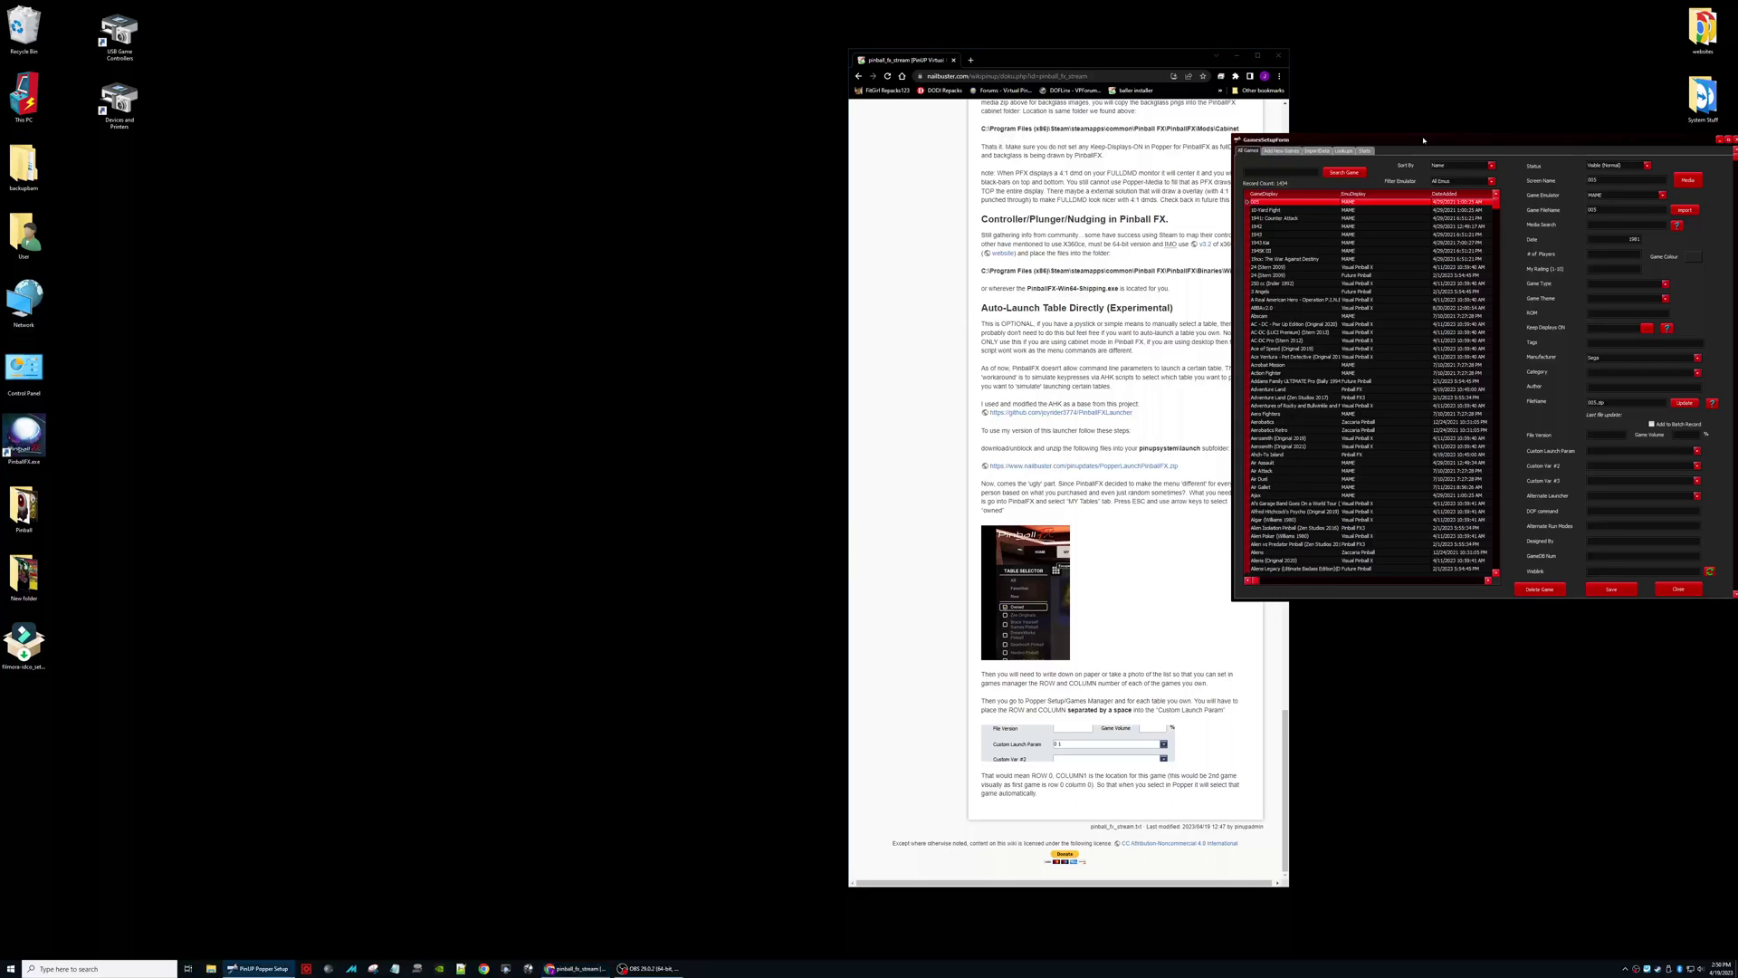
{"action": "left_click", "coordinate": [1492, 181]}
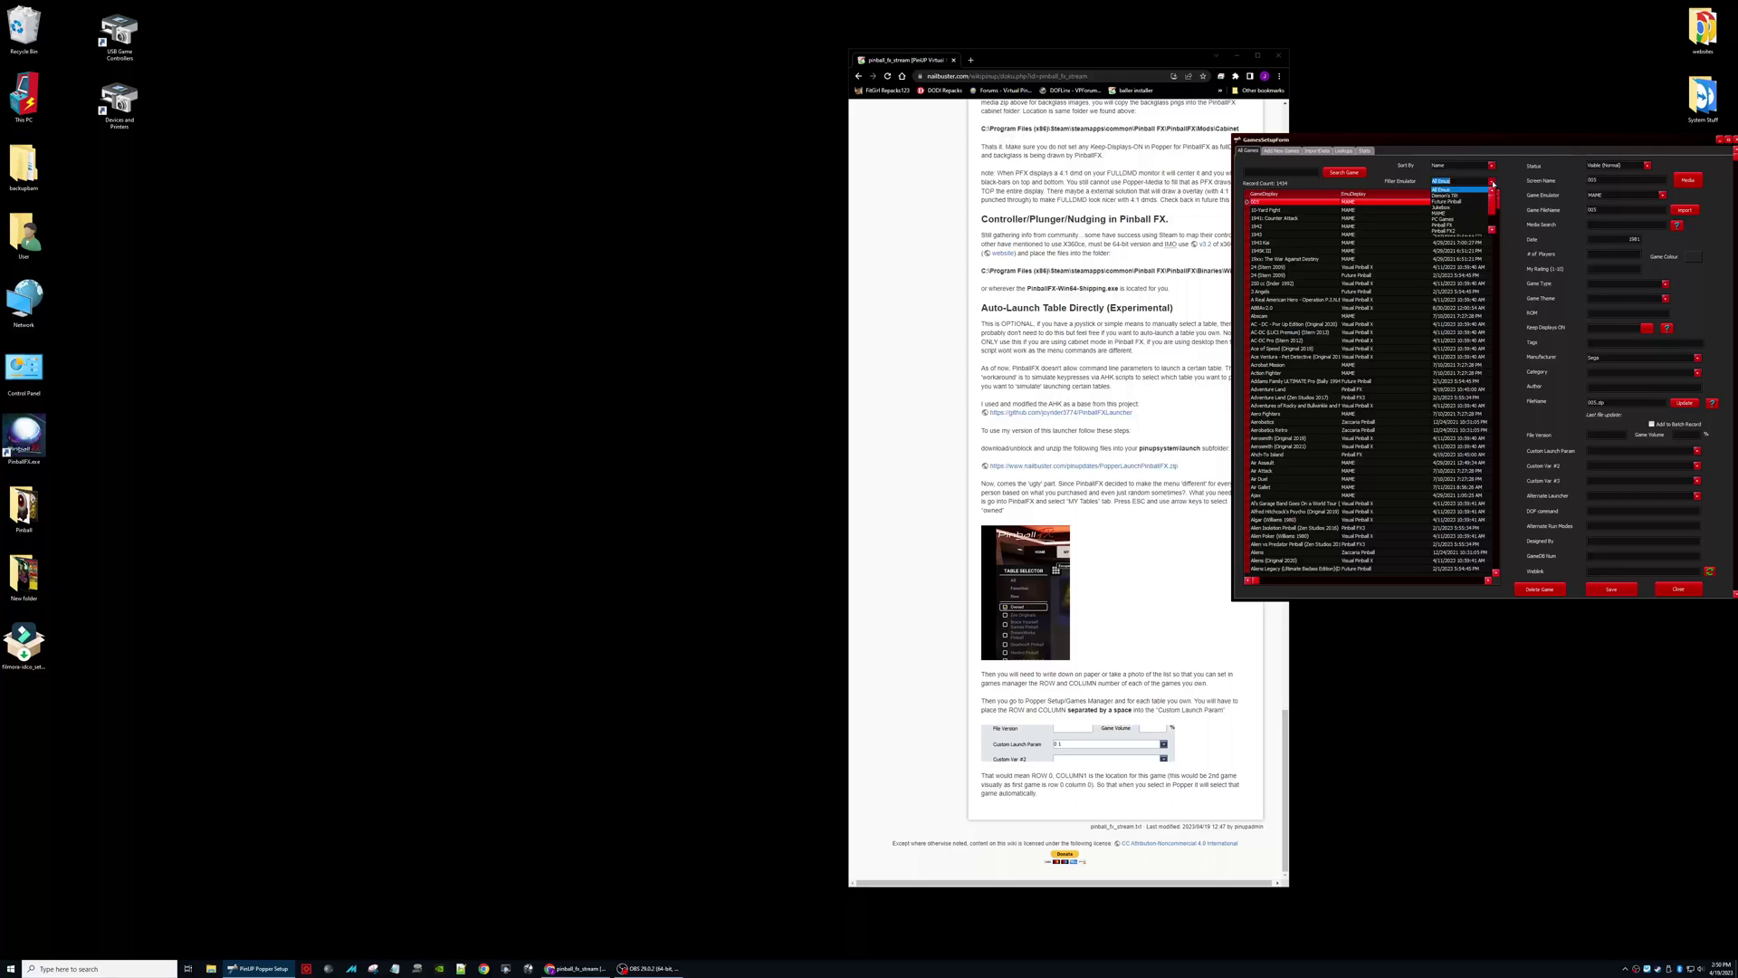
{"action": "left_click", "coordinate": [1471, 227]}
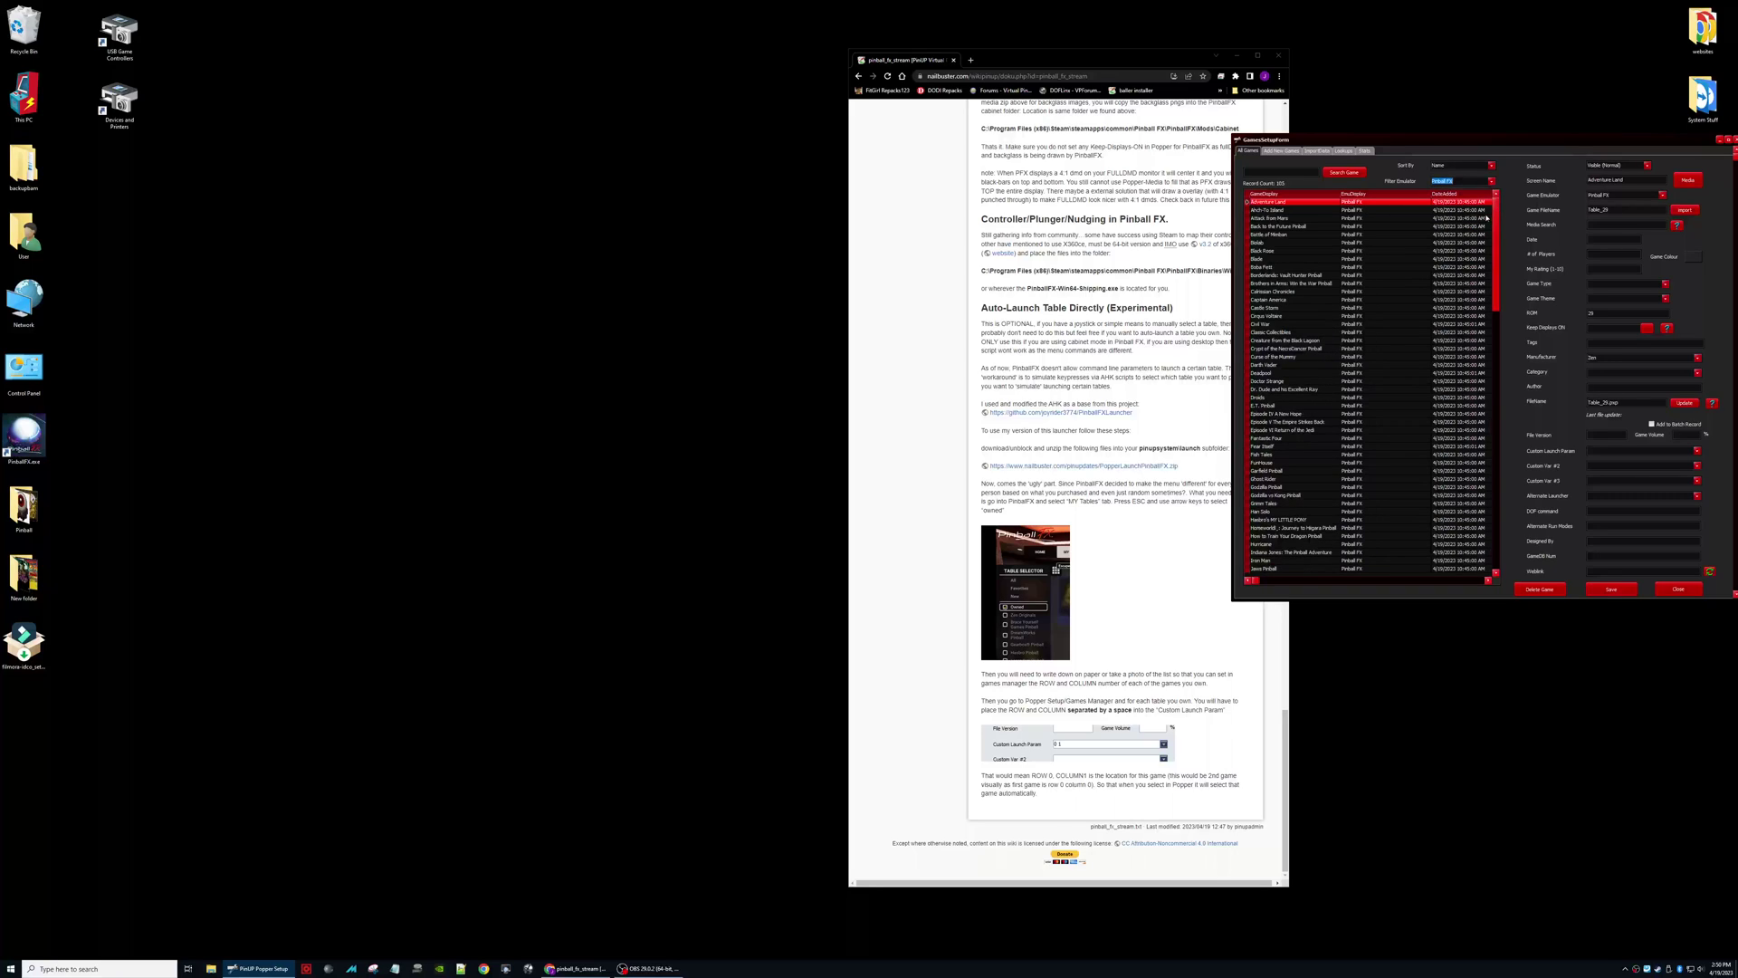
Step: Enter the table's row and column as Custom Launch Param for Wild West Rampage and save the game
{"action": "left_click", "coordinate": [1450, 259]}
{"action": "key", "text": "w"}
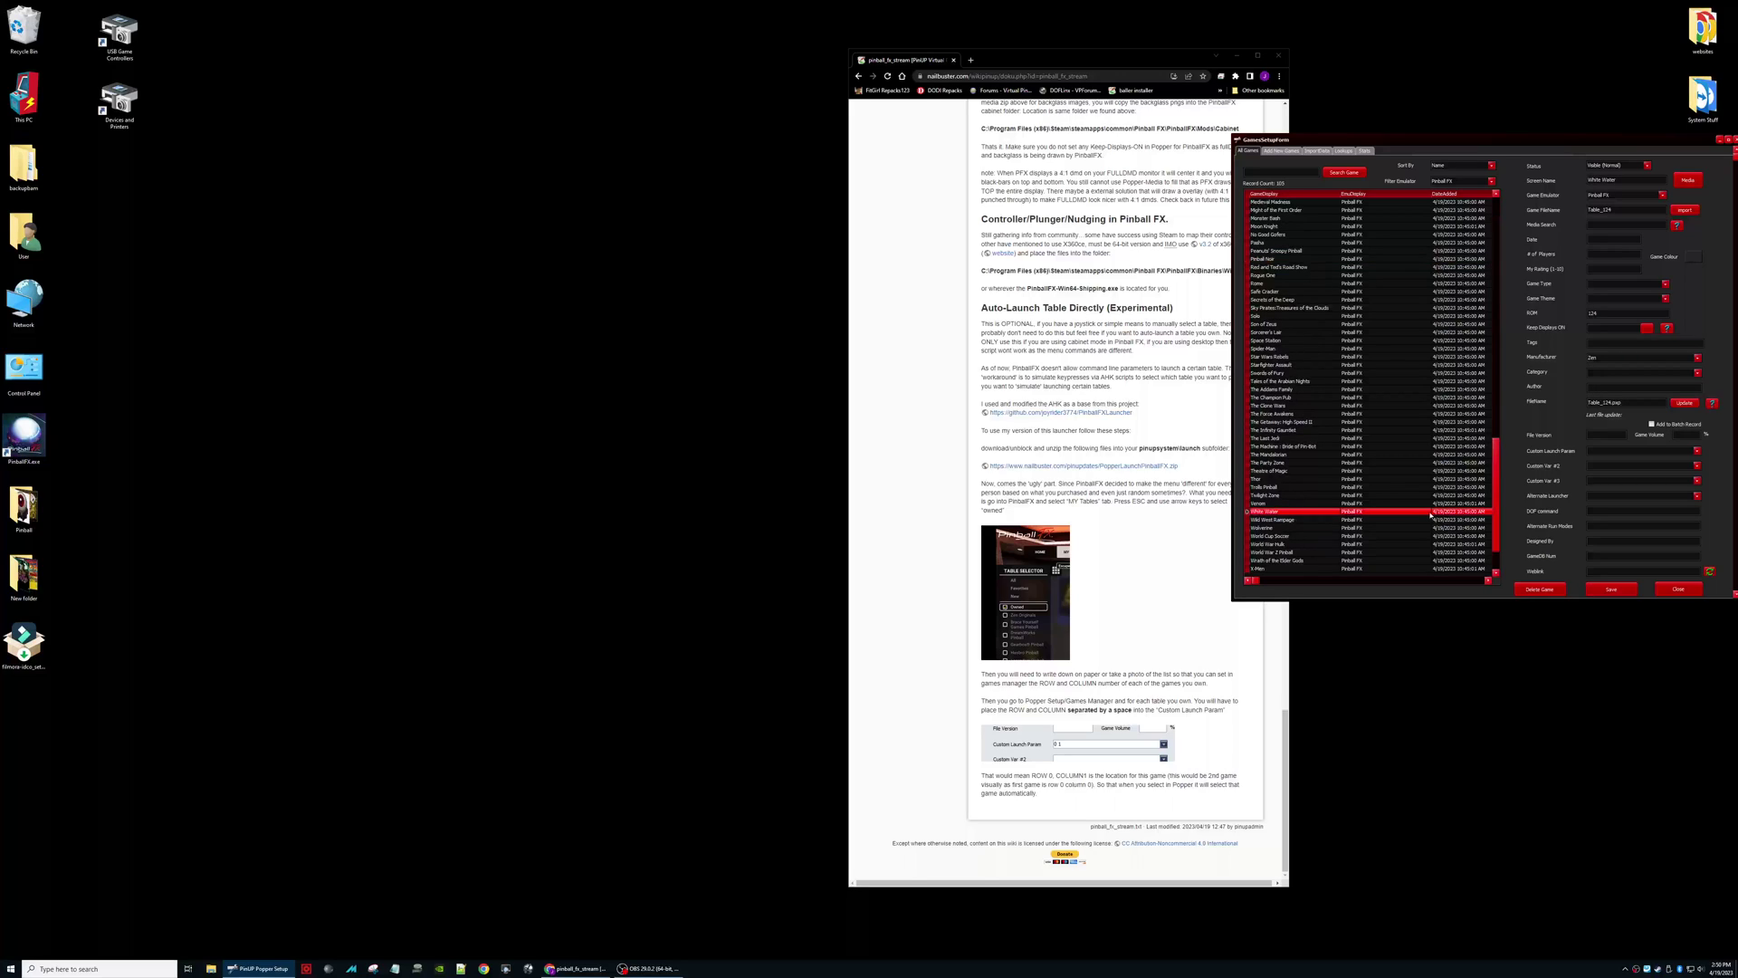
{"action": "left_click", "coordinate": [1347, 521]}
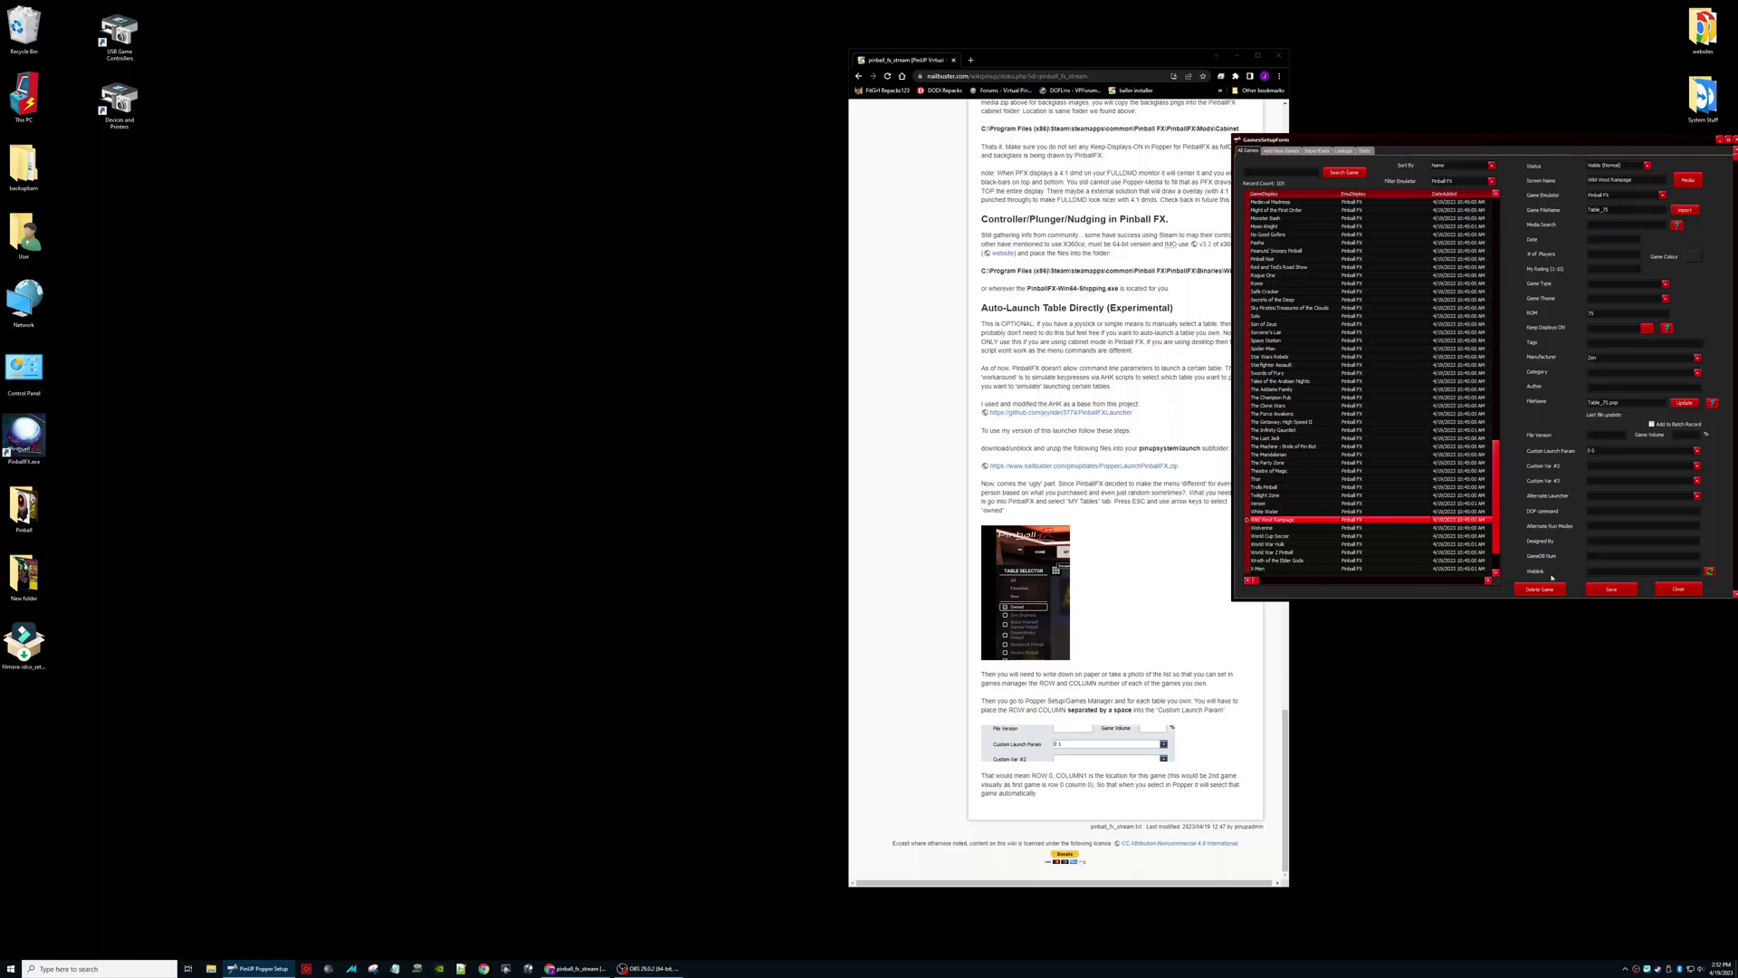
{"action": "left_click", "coordinate": [1608, 589]}
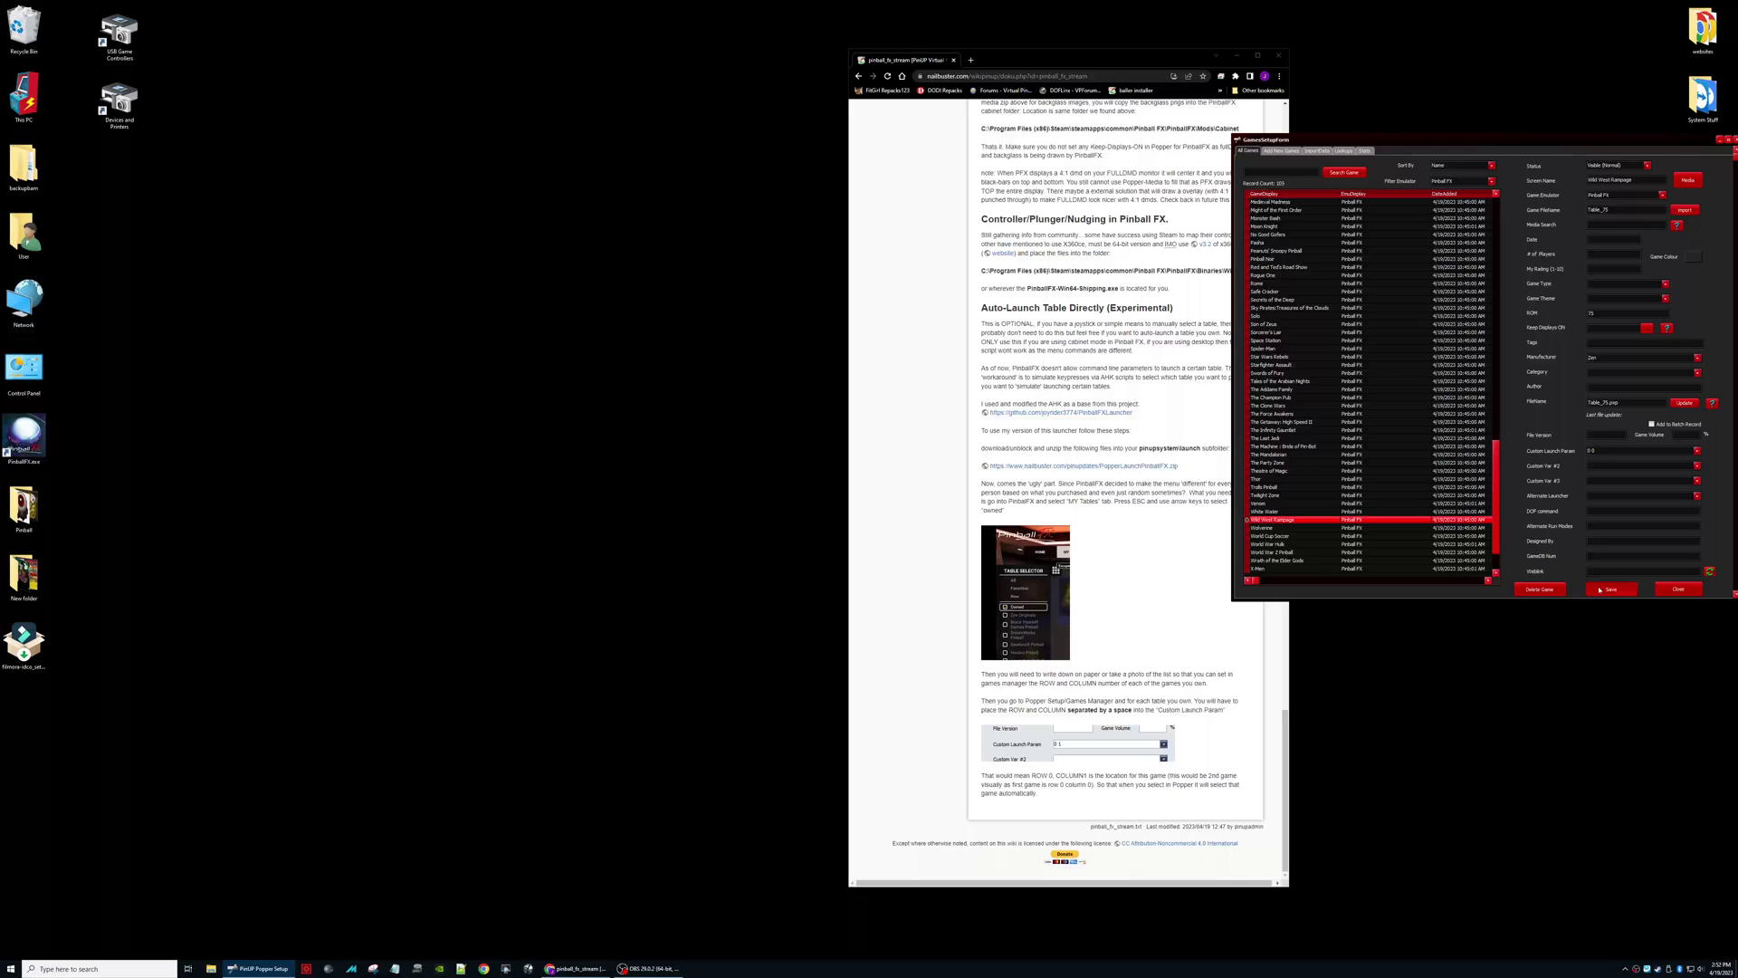
Step: Close the Games Manager and the browser window with the wiki guide
{"action": "left_click", "coordinate": [1678, 588]}
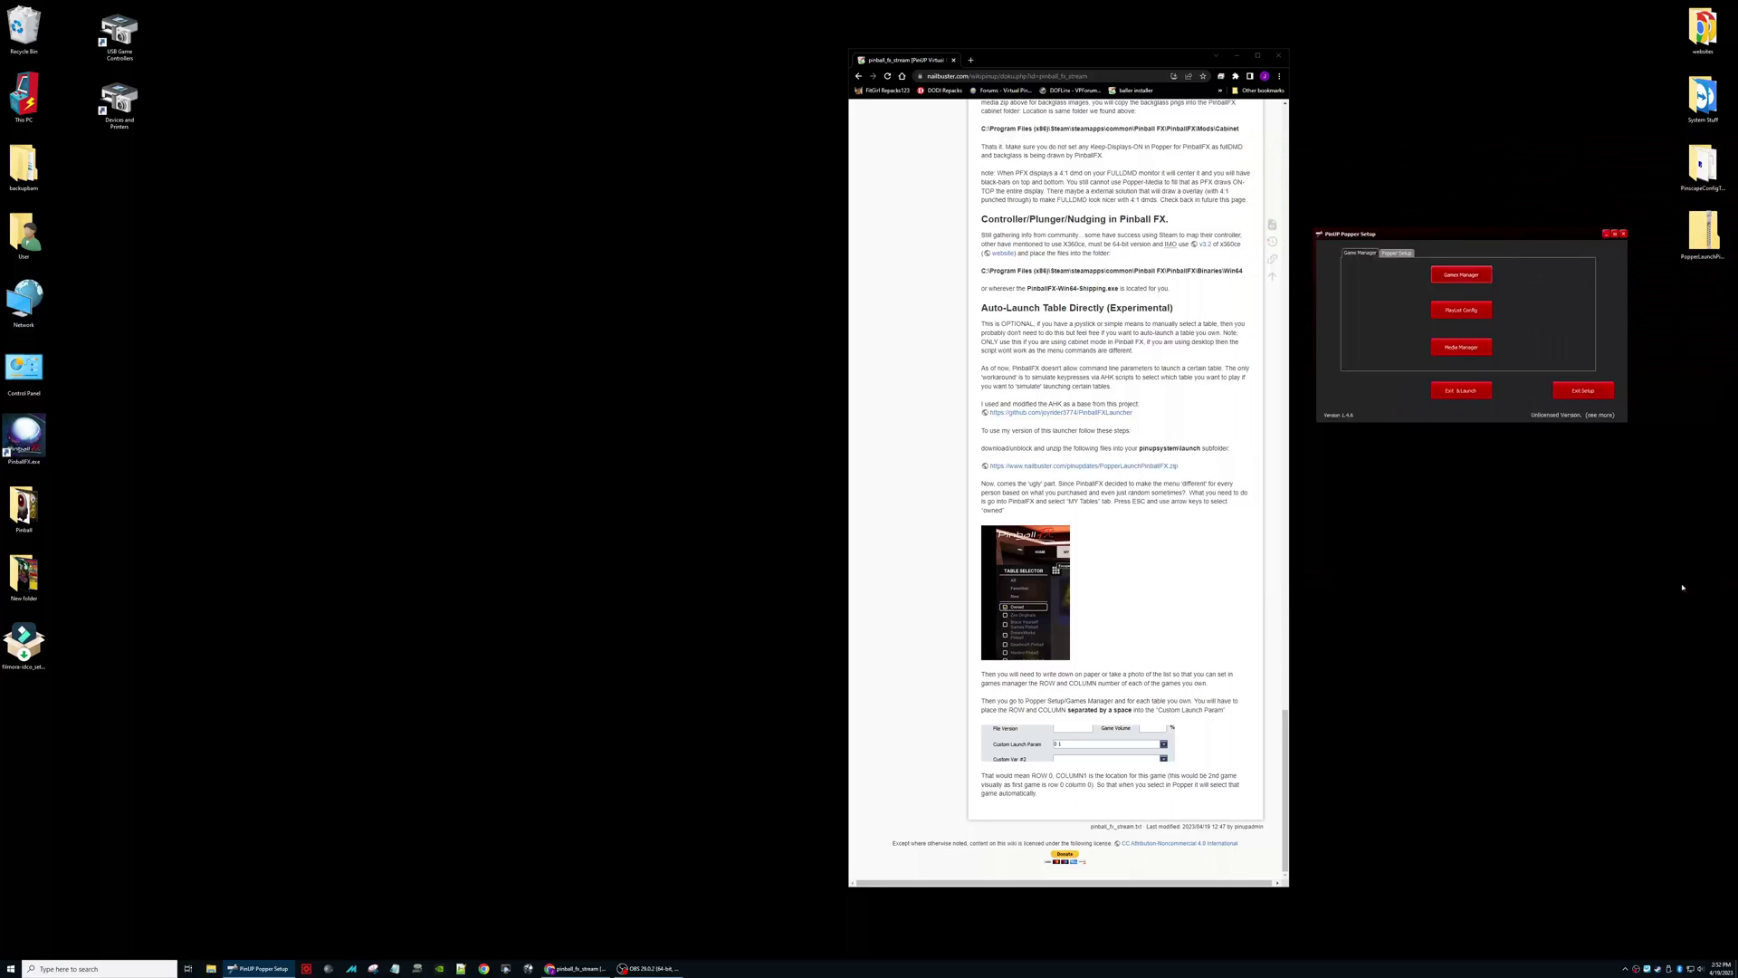
{"action": "left_click", "coordinate": [1279, 55]}
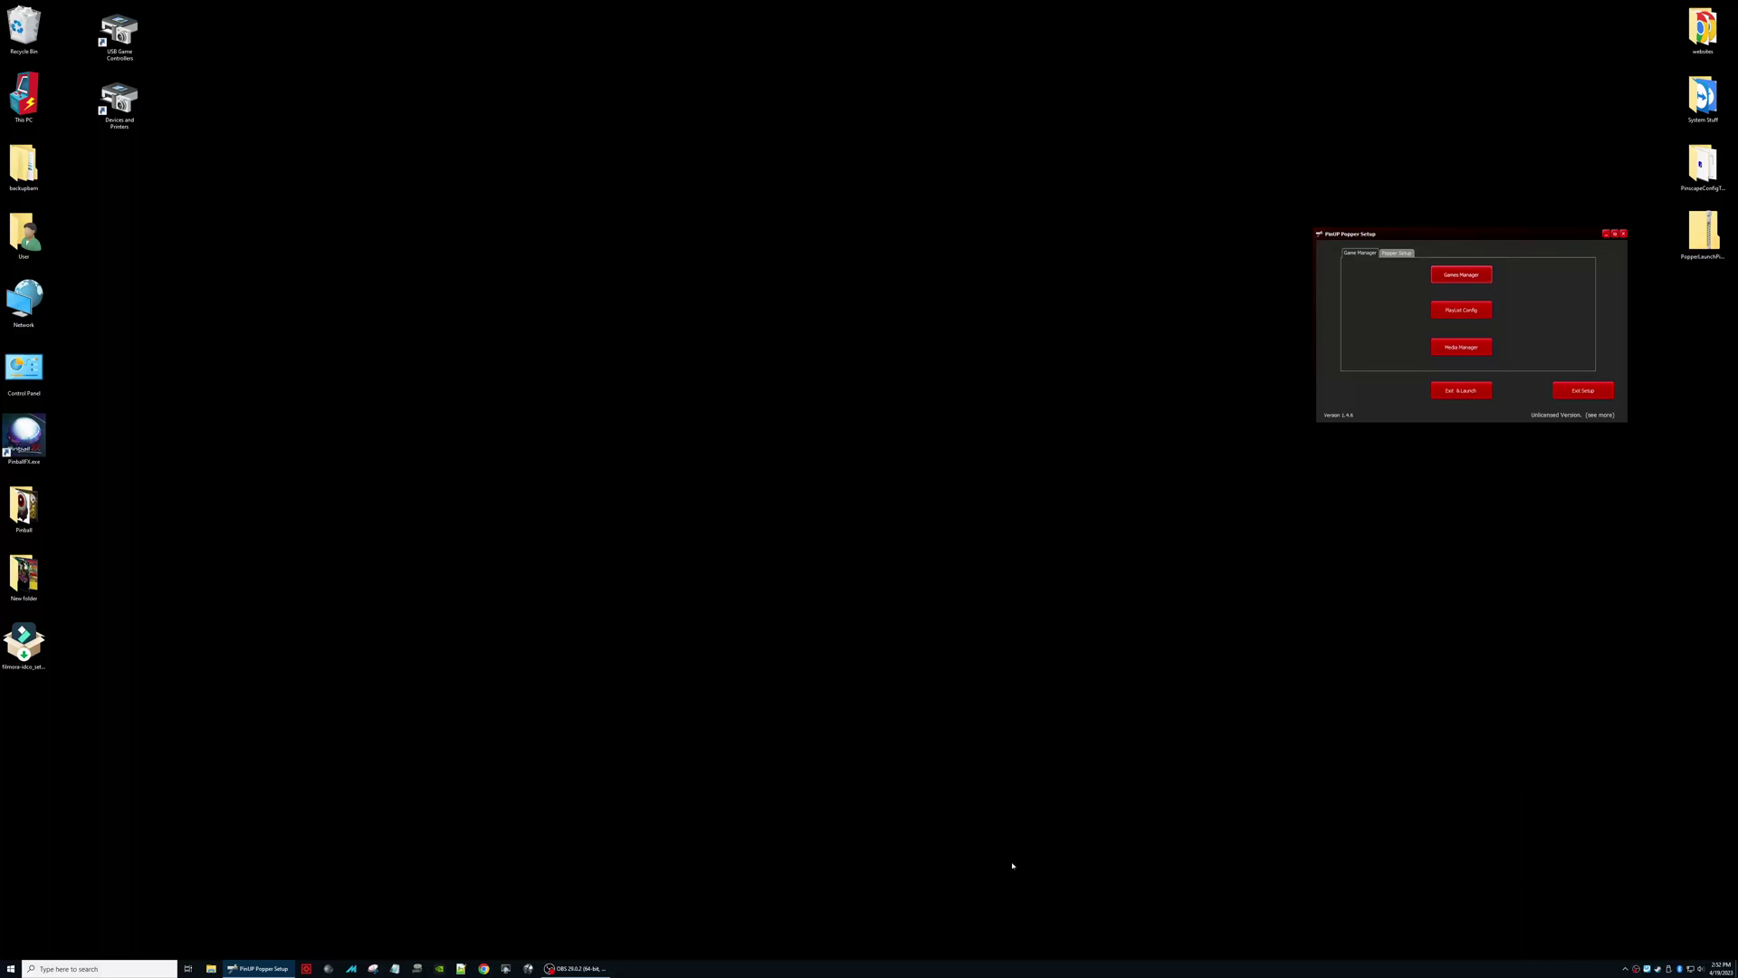
{"action": "left_click", "coordinate": [590, 970]}
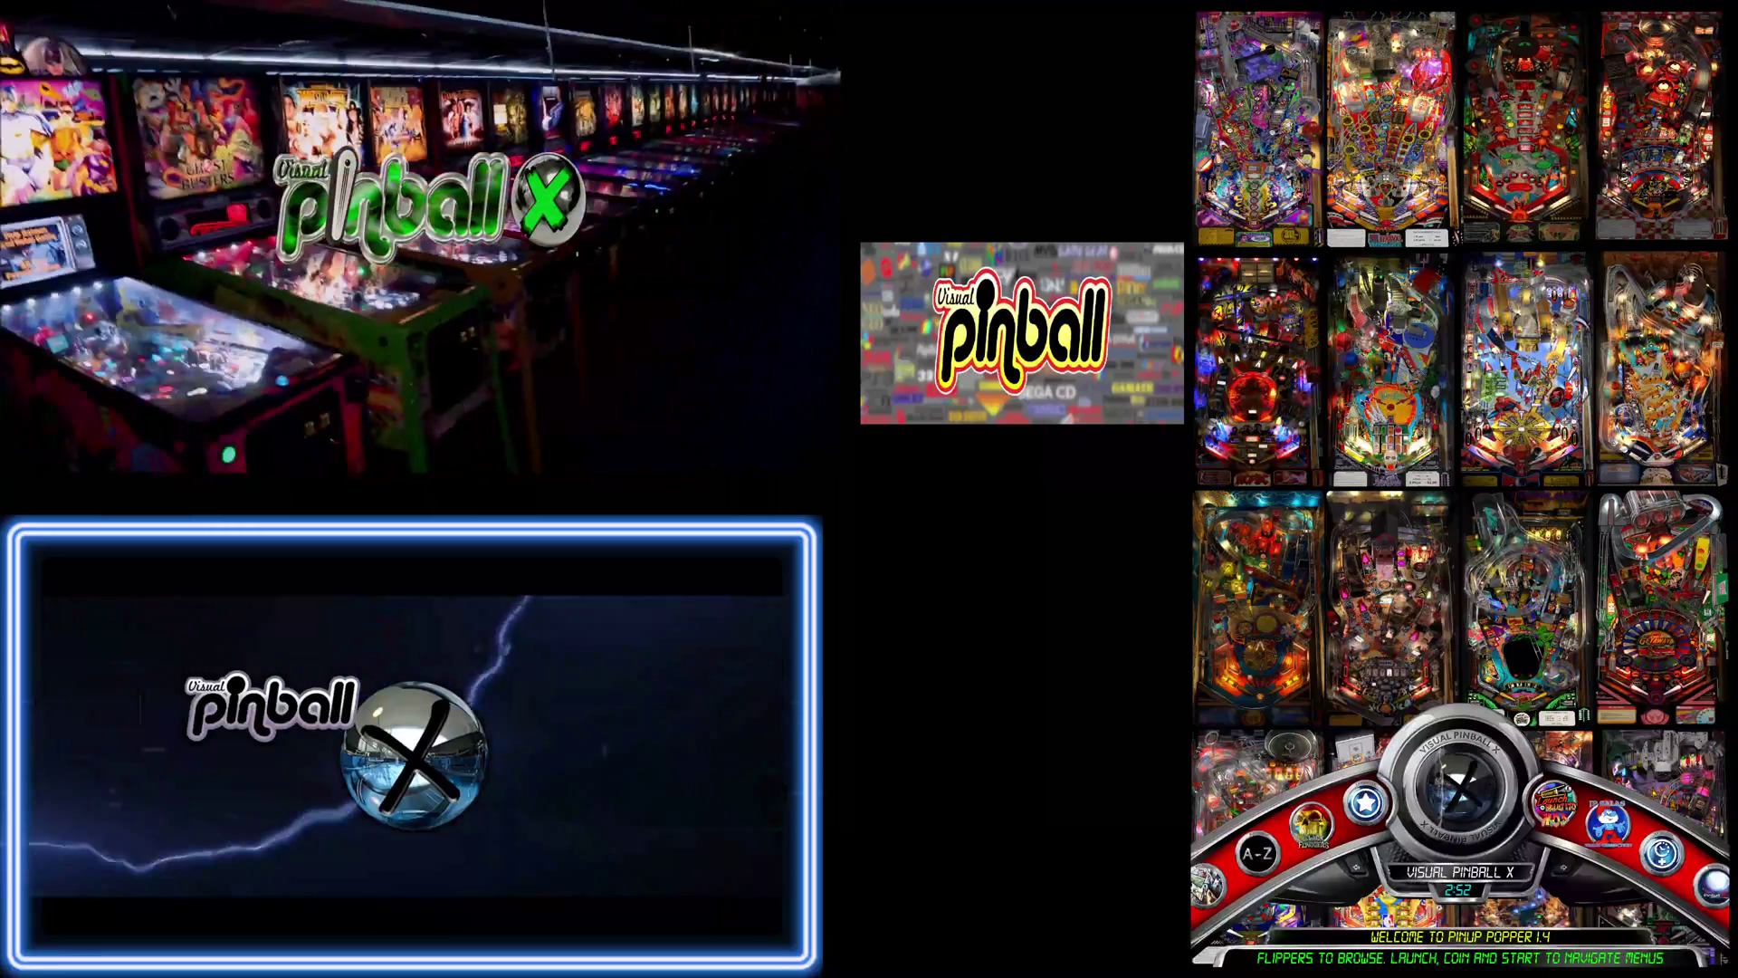
Step: Browse the playlists in the PinUP Popper front end to Pinball FX and open it
{"action": "key", "text": "Shift_R"}
{"action": "key", "text": "Shift_R"}
{"action": "key", "text": "Shift_R"}
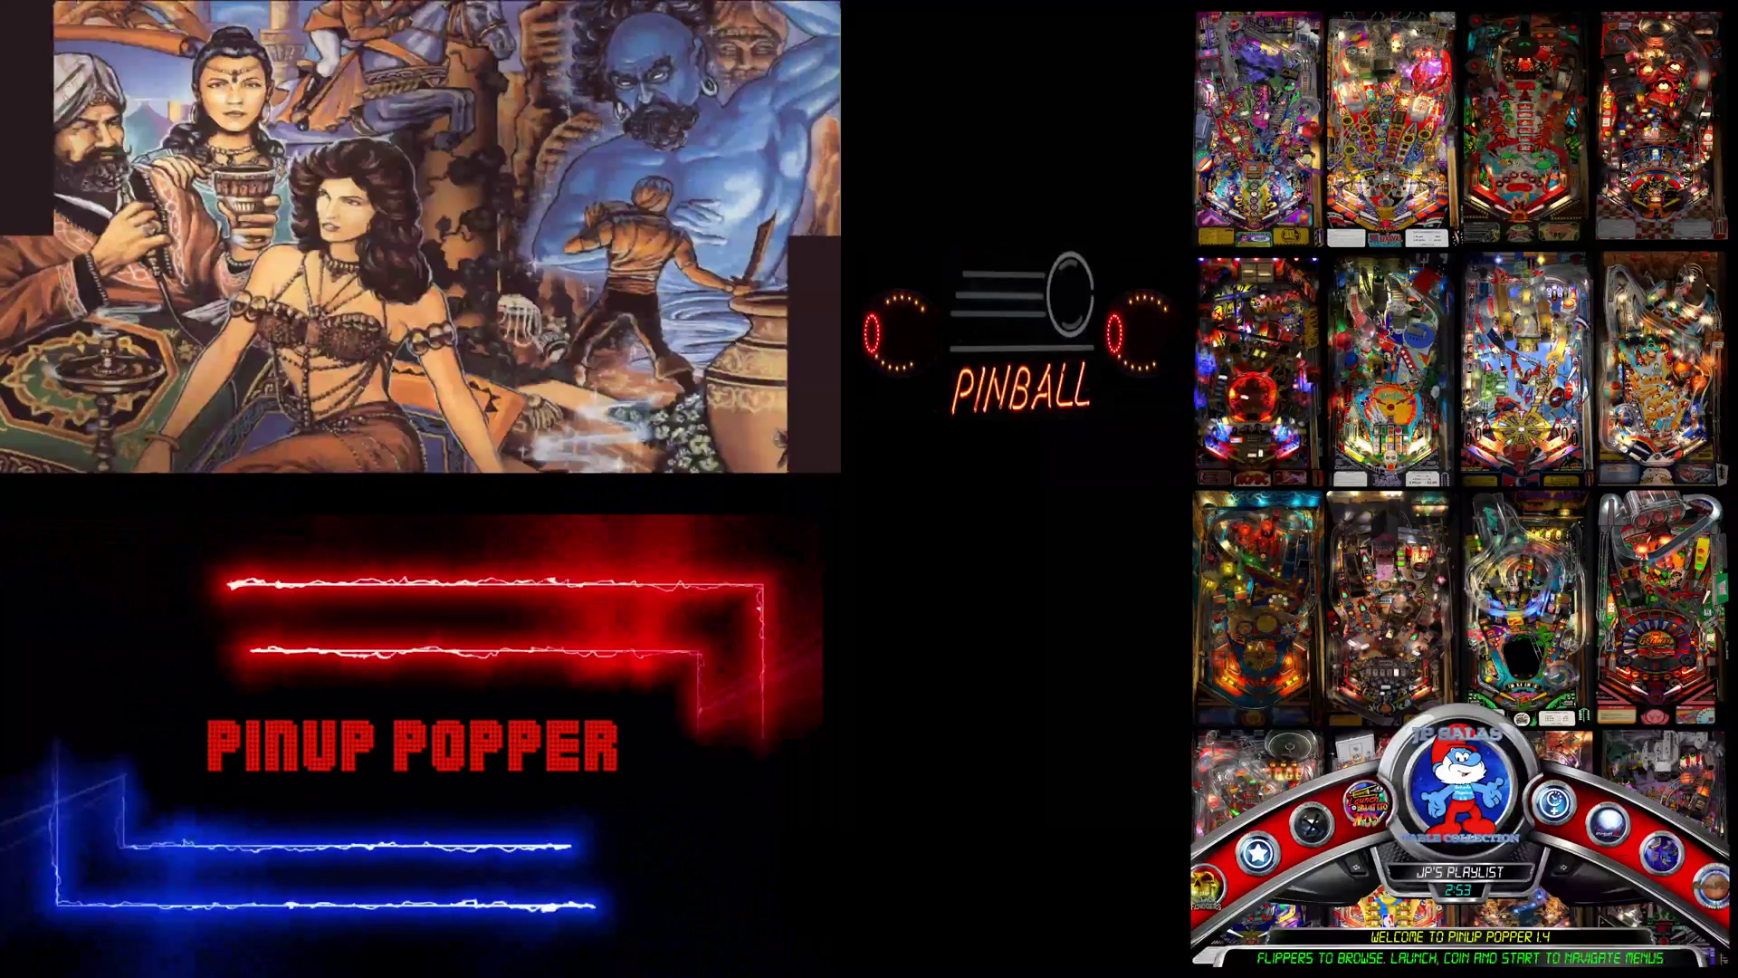
{"action": "key", "text": "Shift_R"}
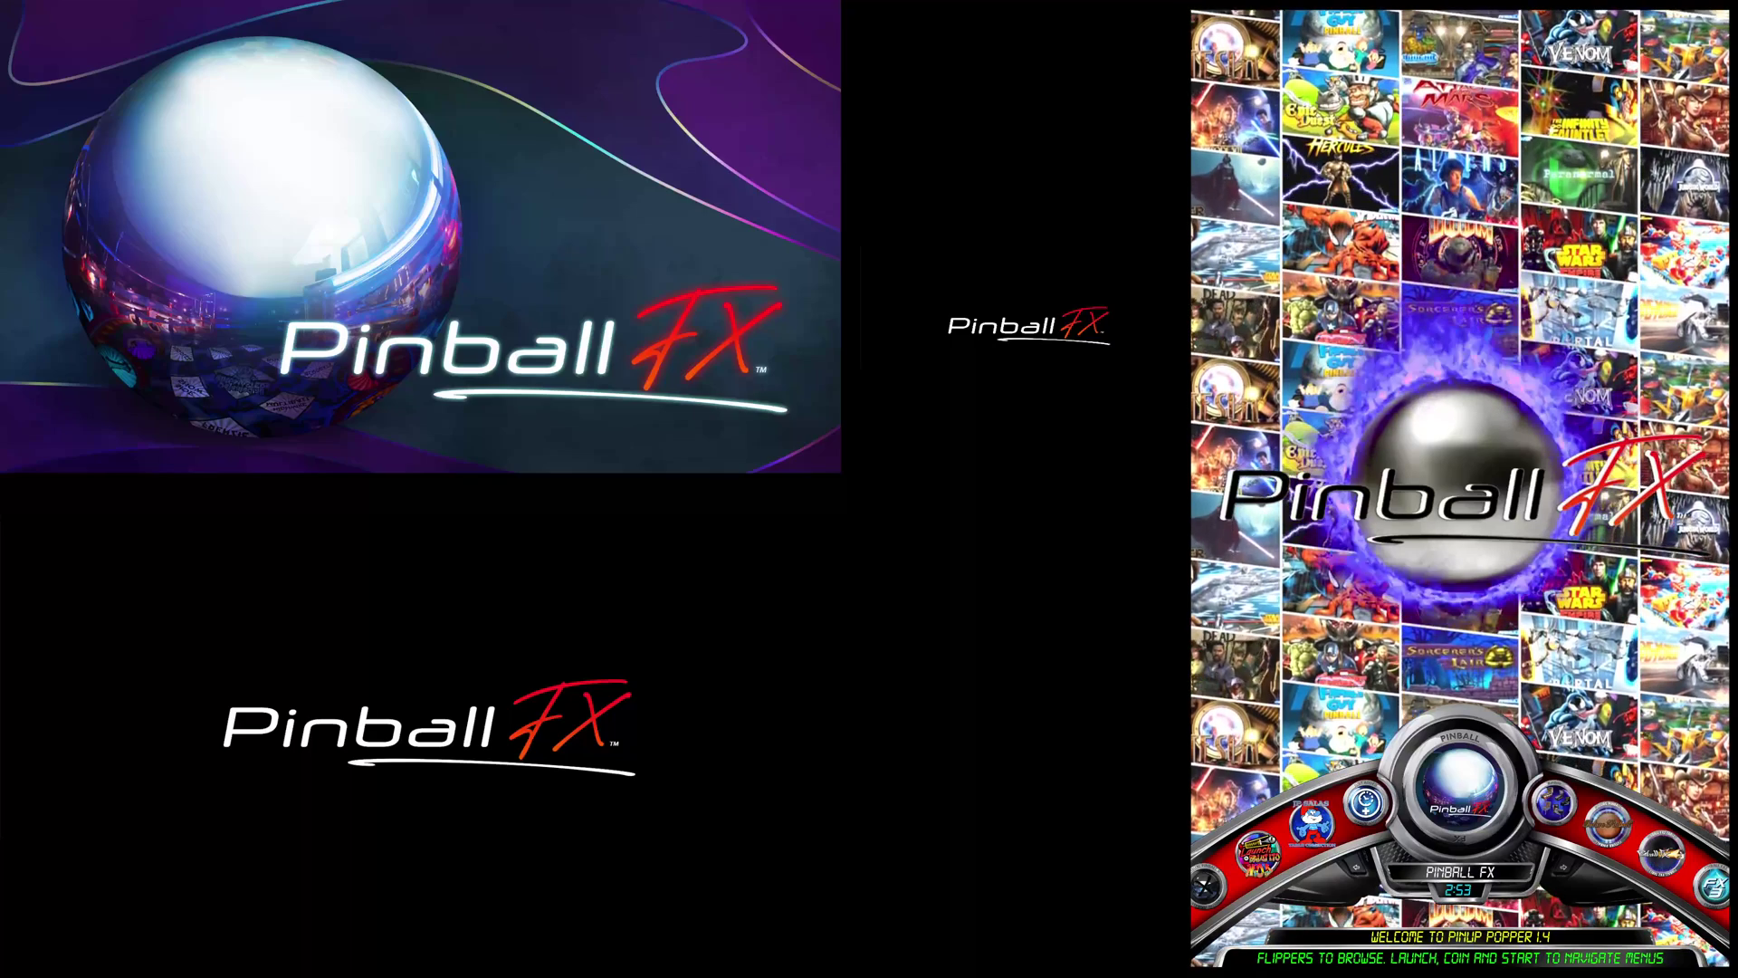
{"action": "key", "text": "Return"}
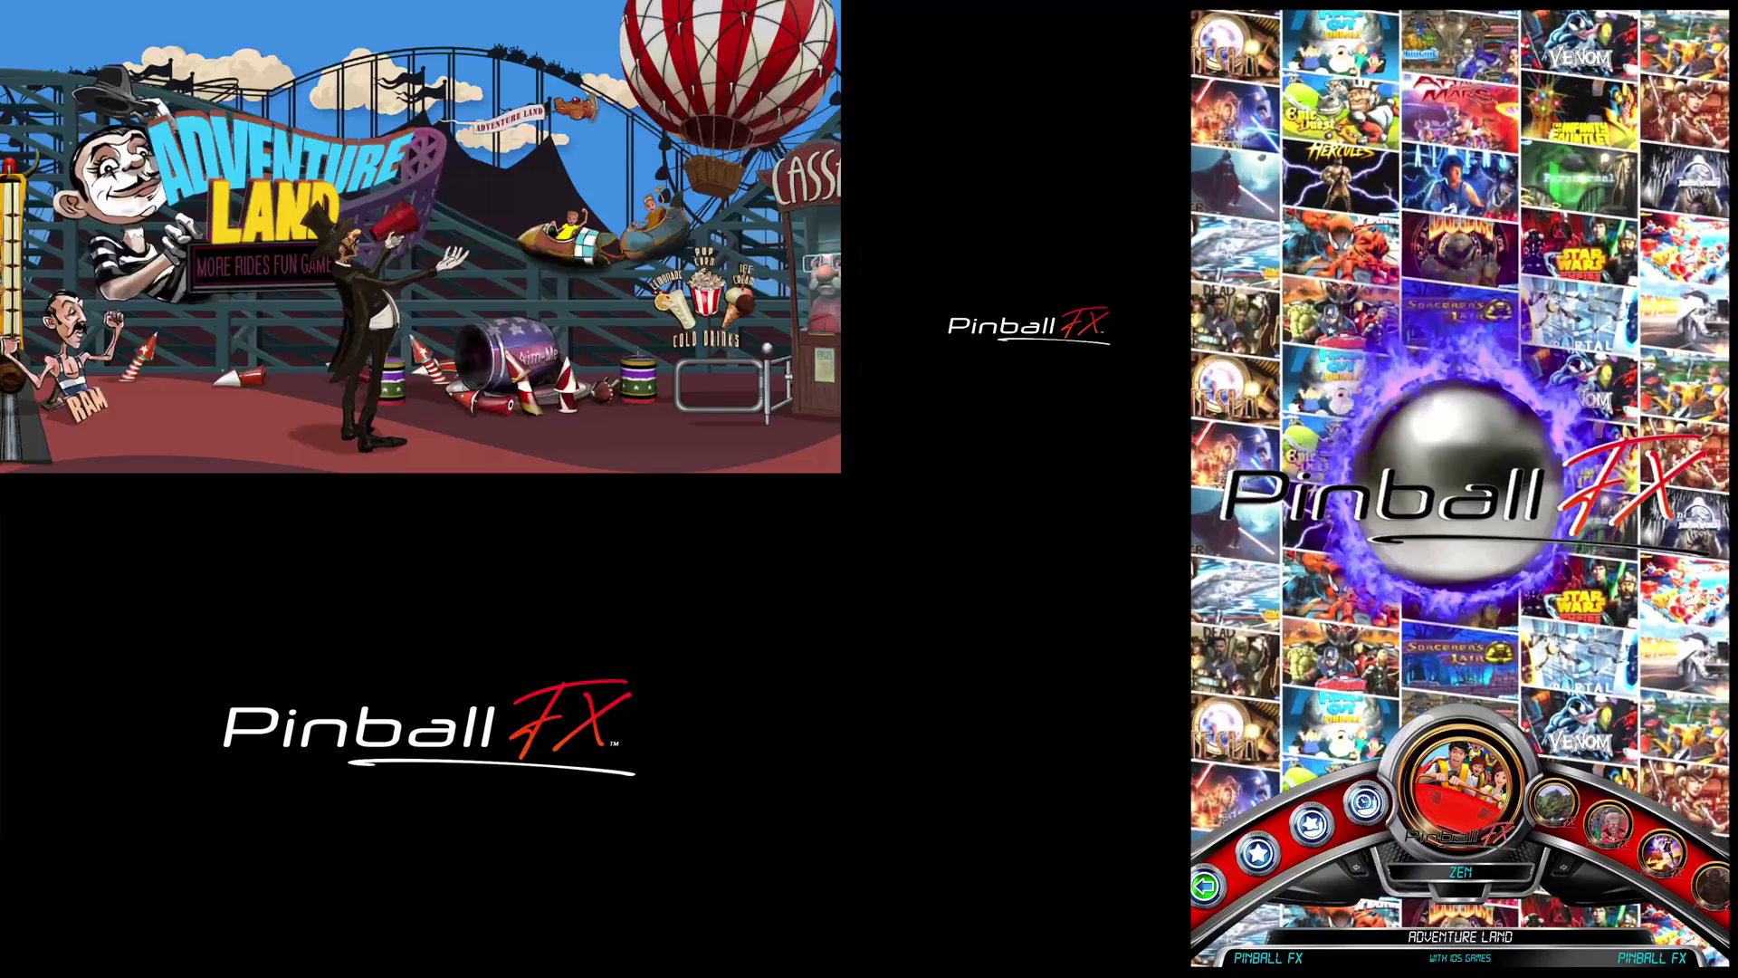
Step: Look through the tables and their backglass artwork in the Pinball FX playlist
{"action": "key", "text": "Right"}
{"action": "key", "text": "Right"}
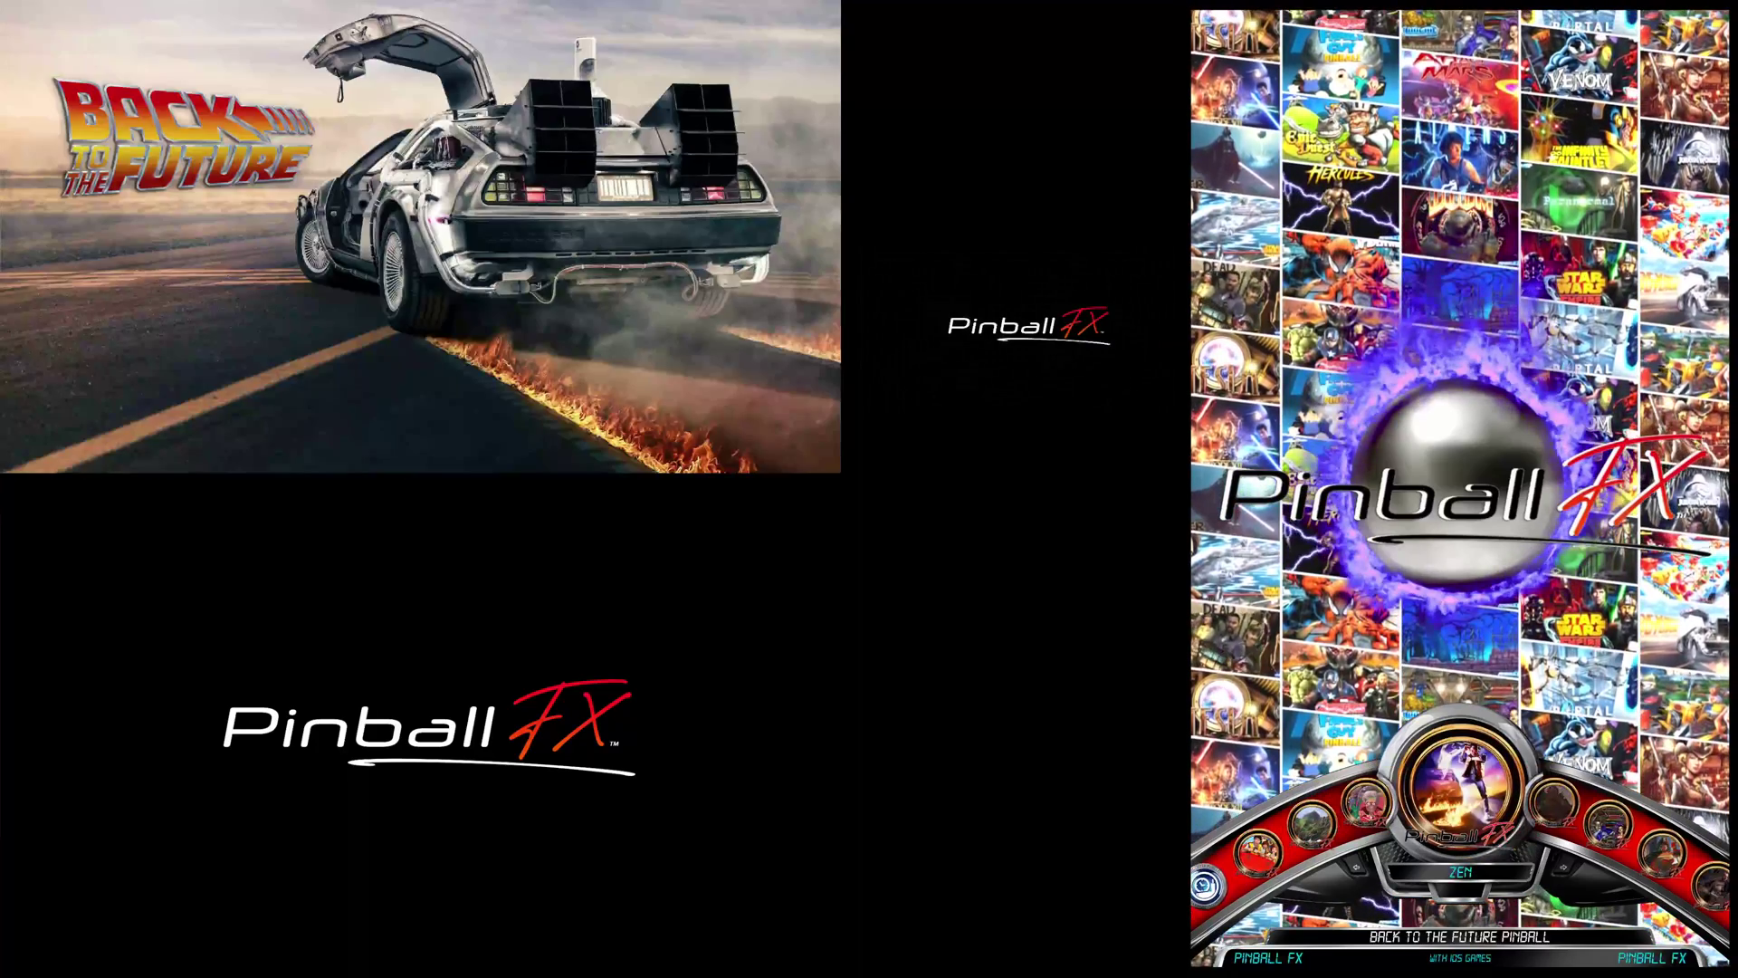
{"action": "key", "text": "Right"}
{"action": "key", "text": "Right"}
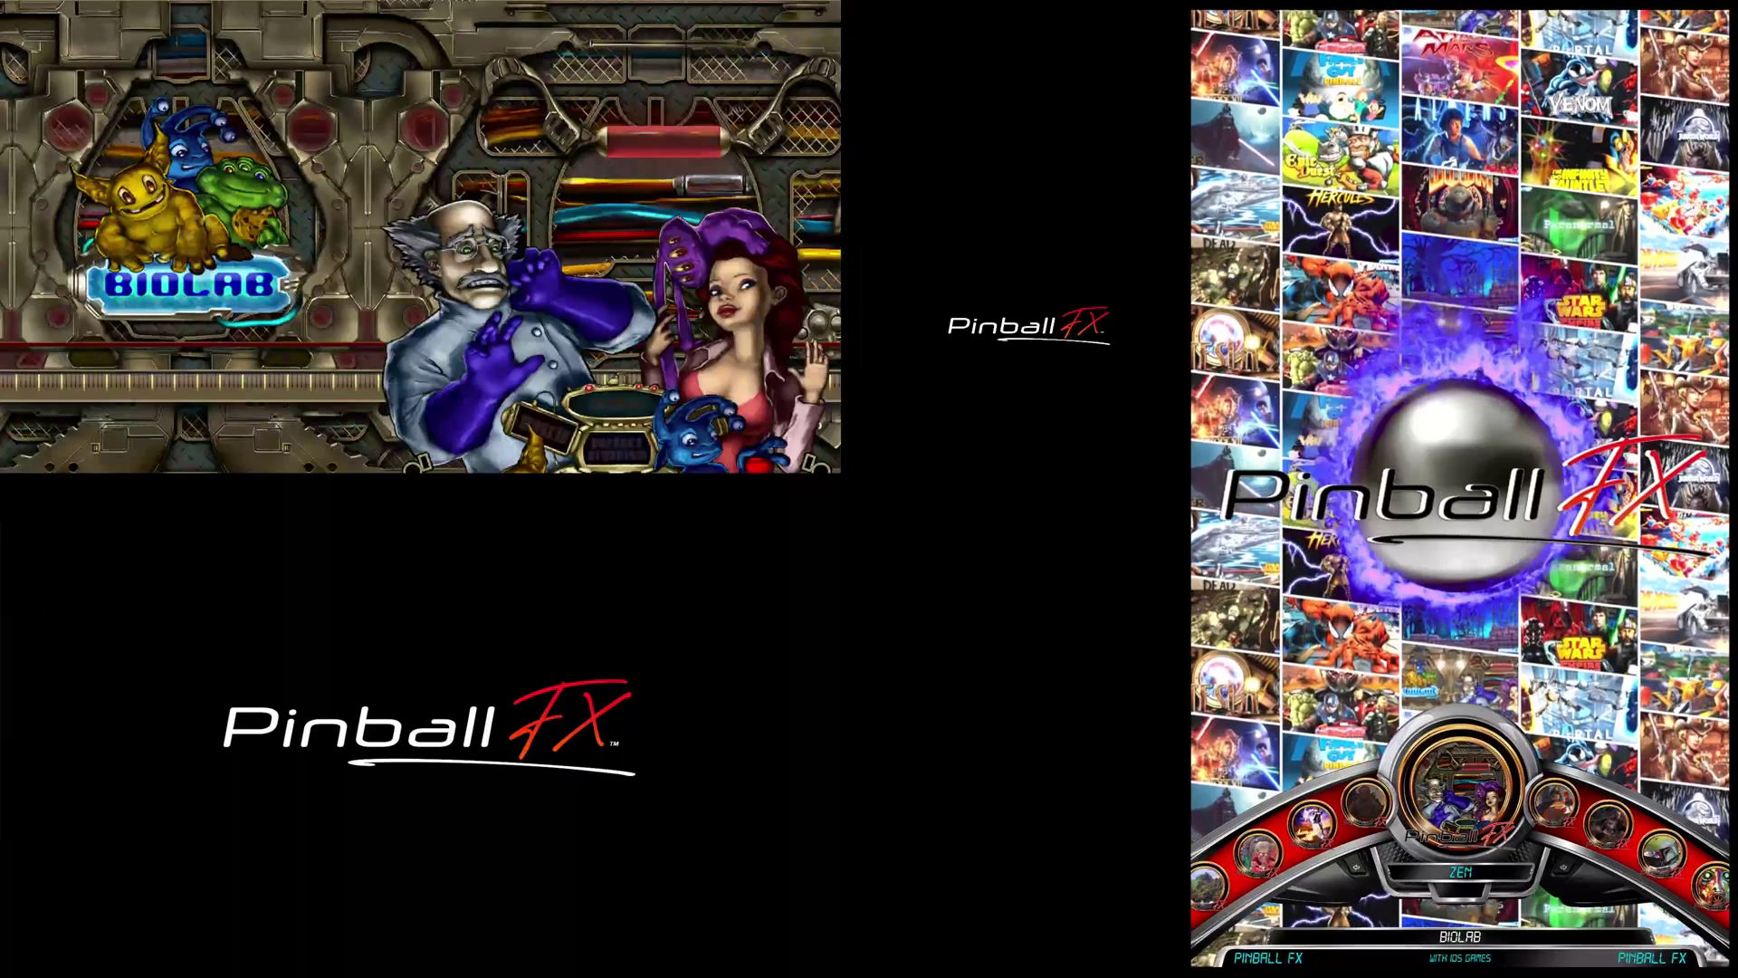
{"action": "key", "text": "Right"}
{"action": "key", "text": "Right"}
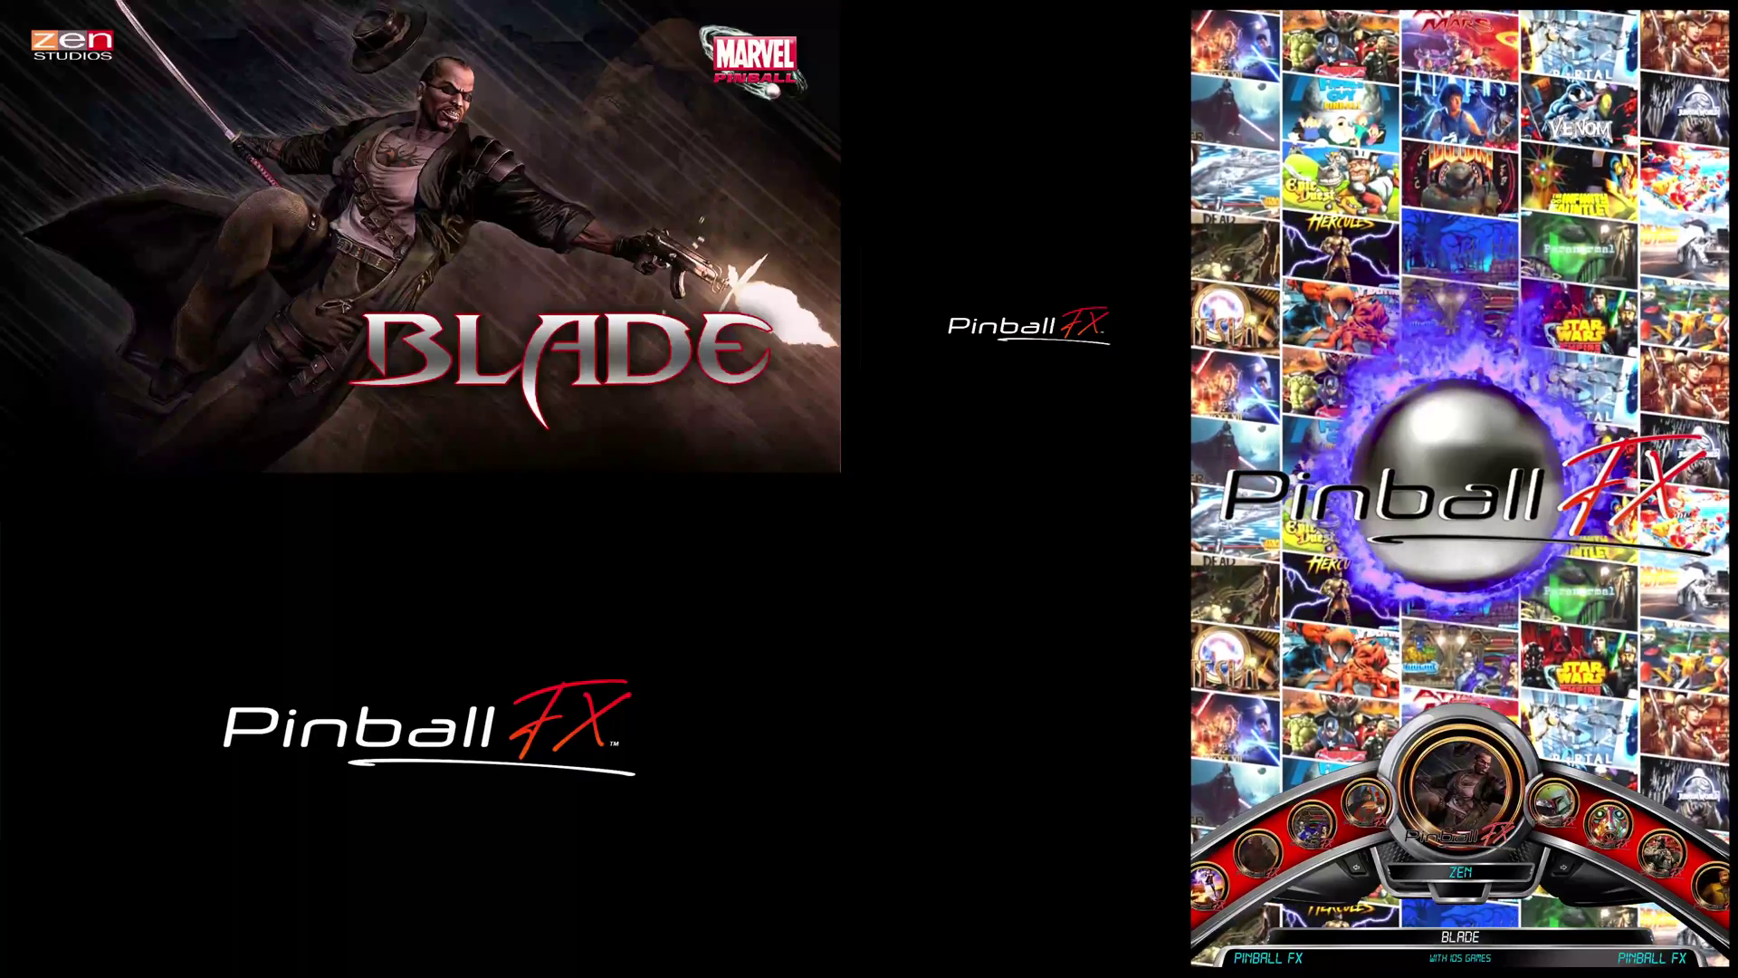
{"action": "key", "text": "Right"}
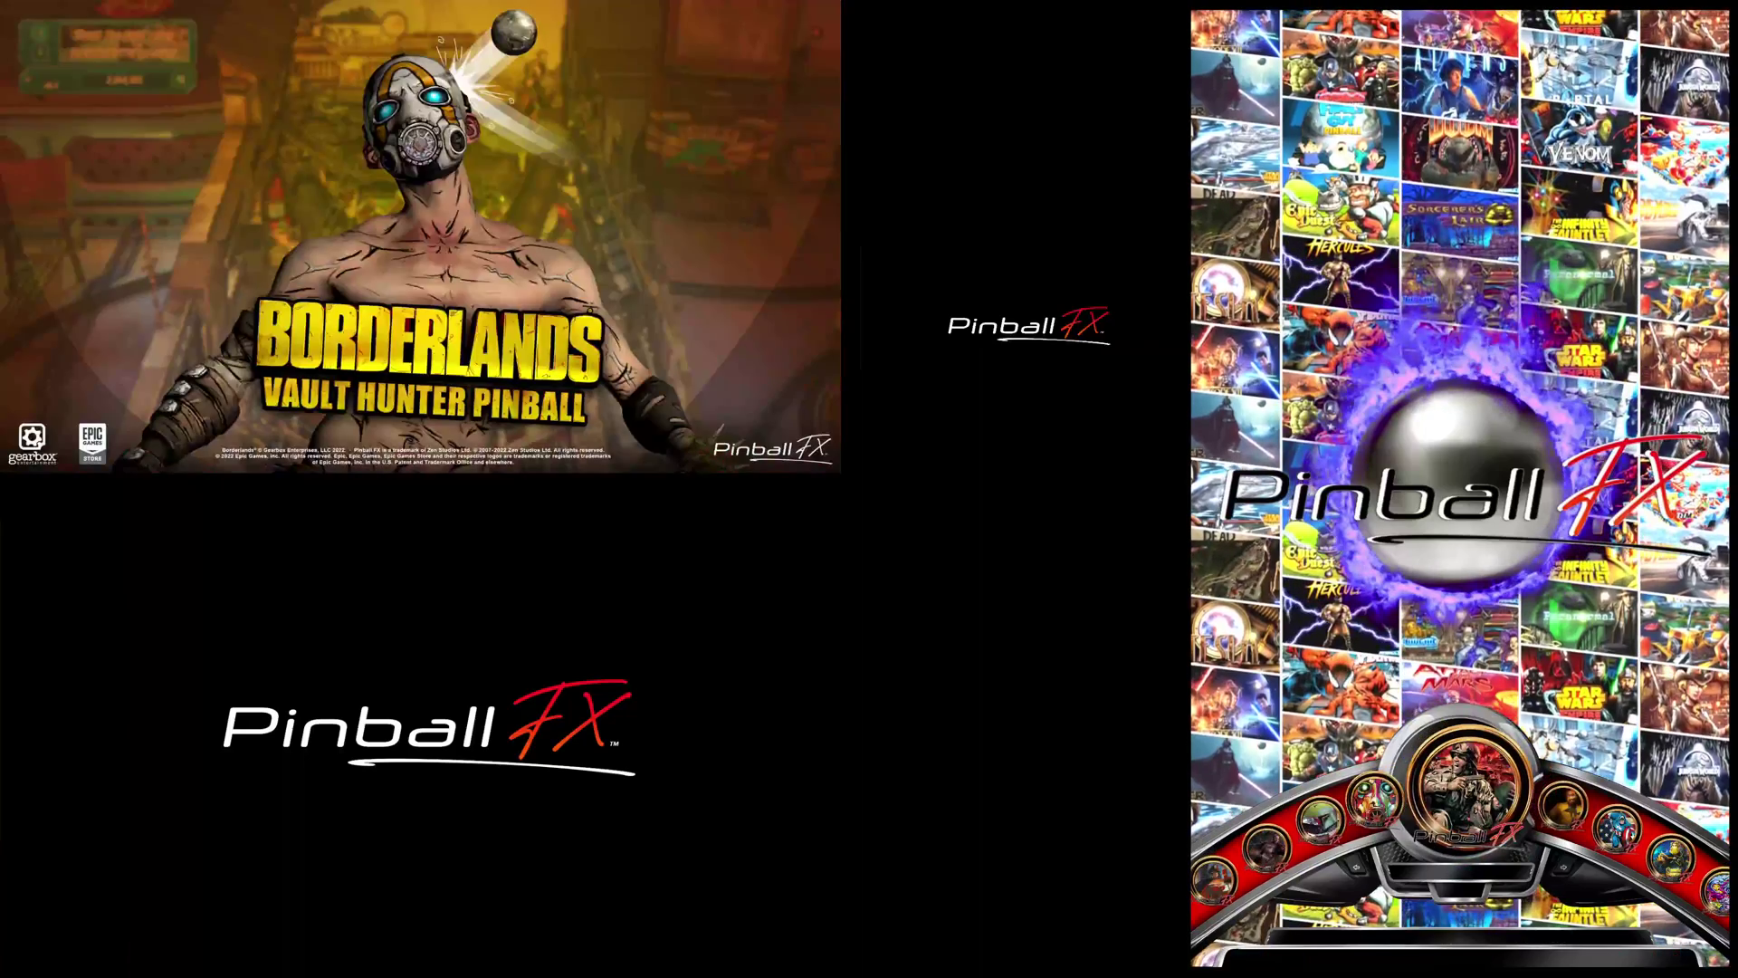
{"action": "key", "text": "Right"}
{"action": "key", "text": "Right"}
{"action": "key", "text": "Right"}
{"action": "key", "text": "Right"}
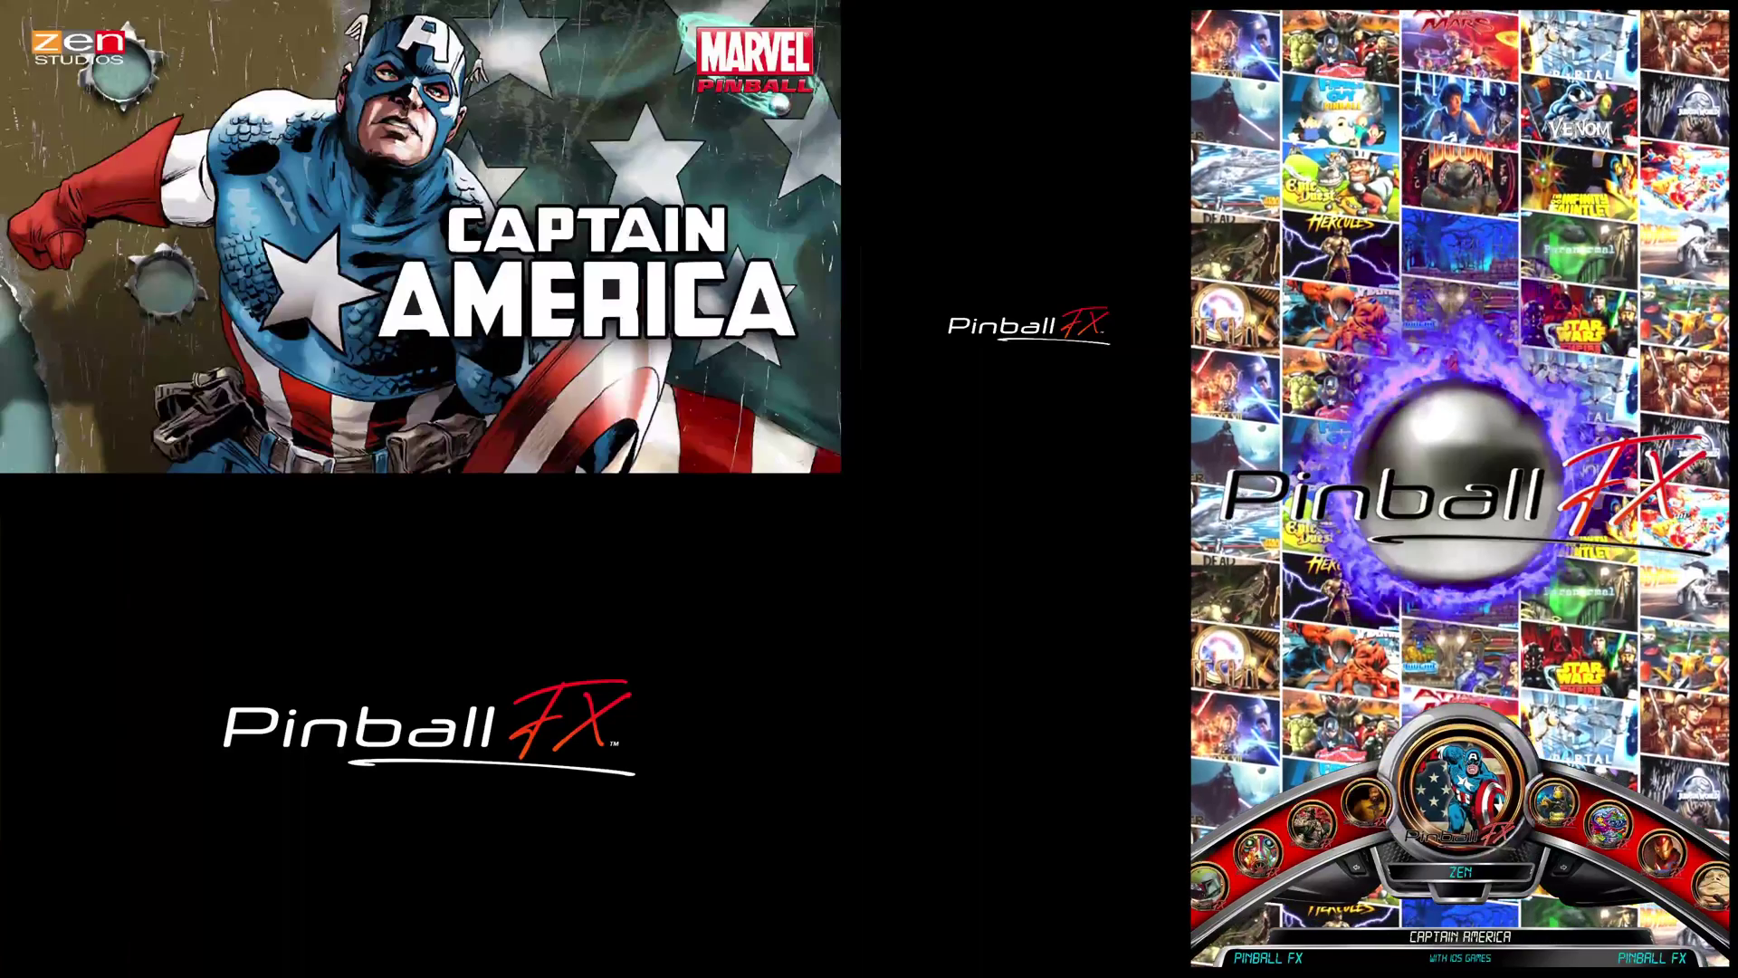
{"action": "key", "text": "Right"}
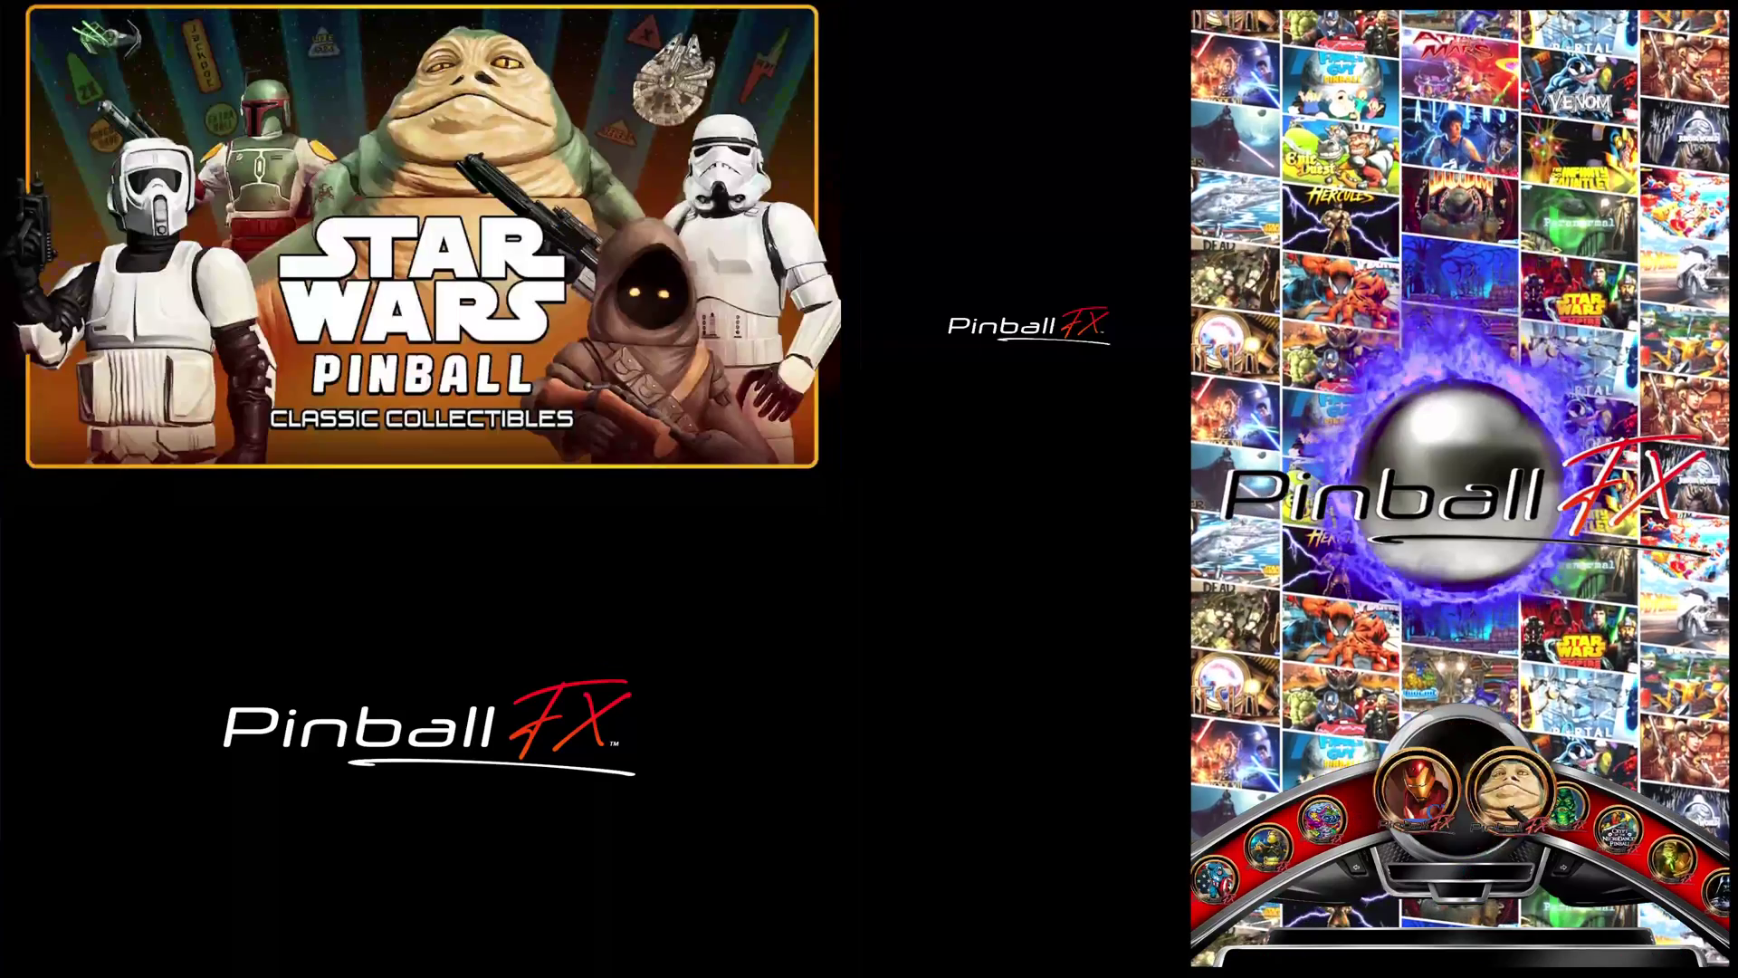
{"action": "key", "text": "Left"}
{"action": "key", "text": "Left"}
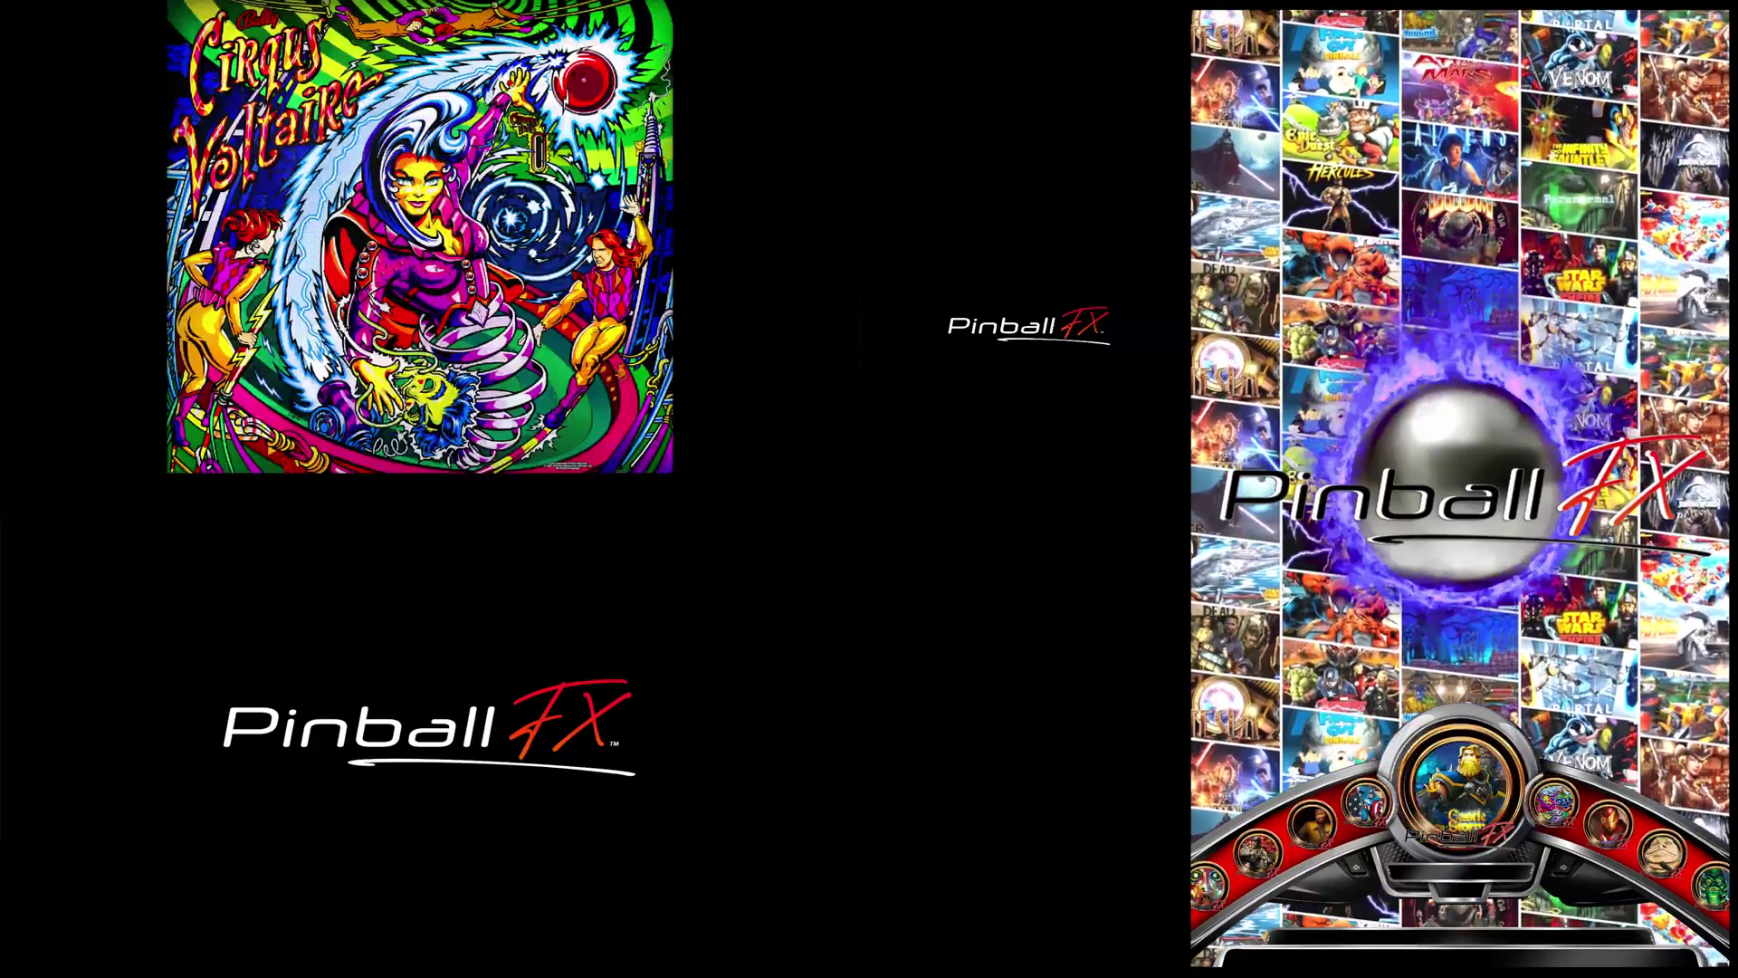
{"action": "key", "text": "Right"}
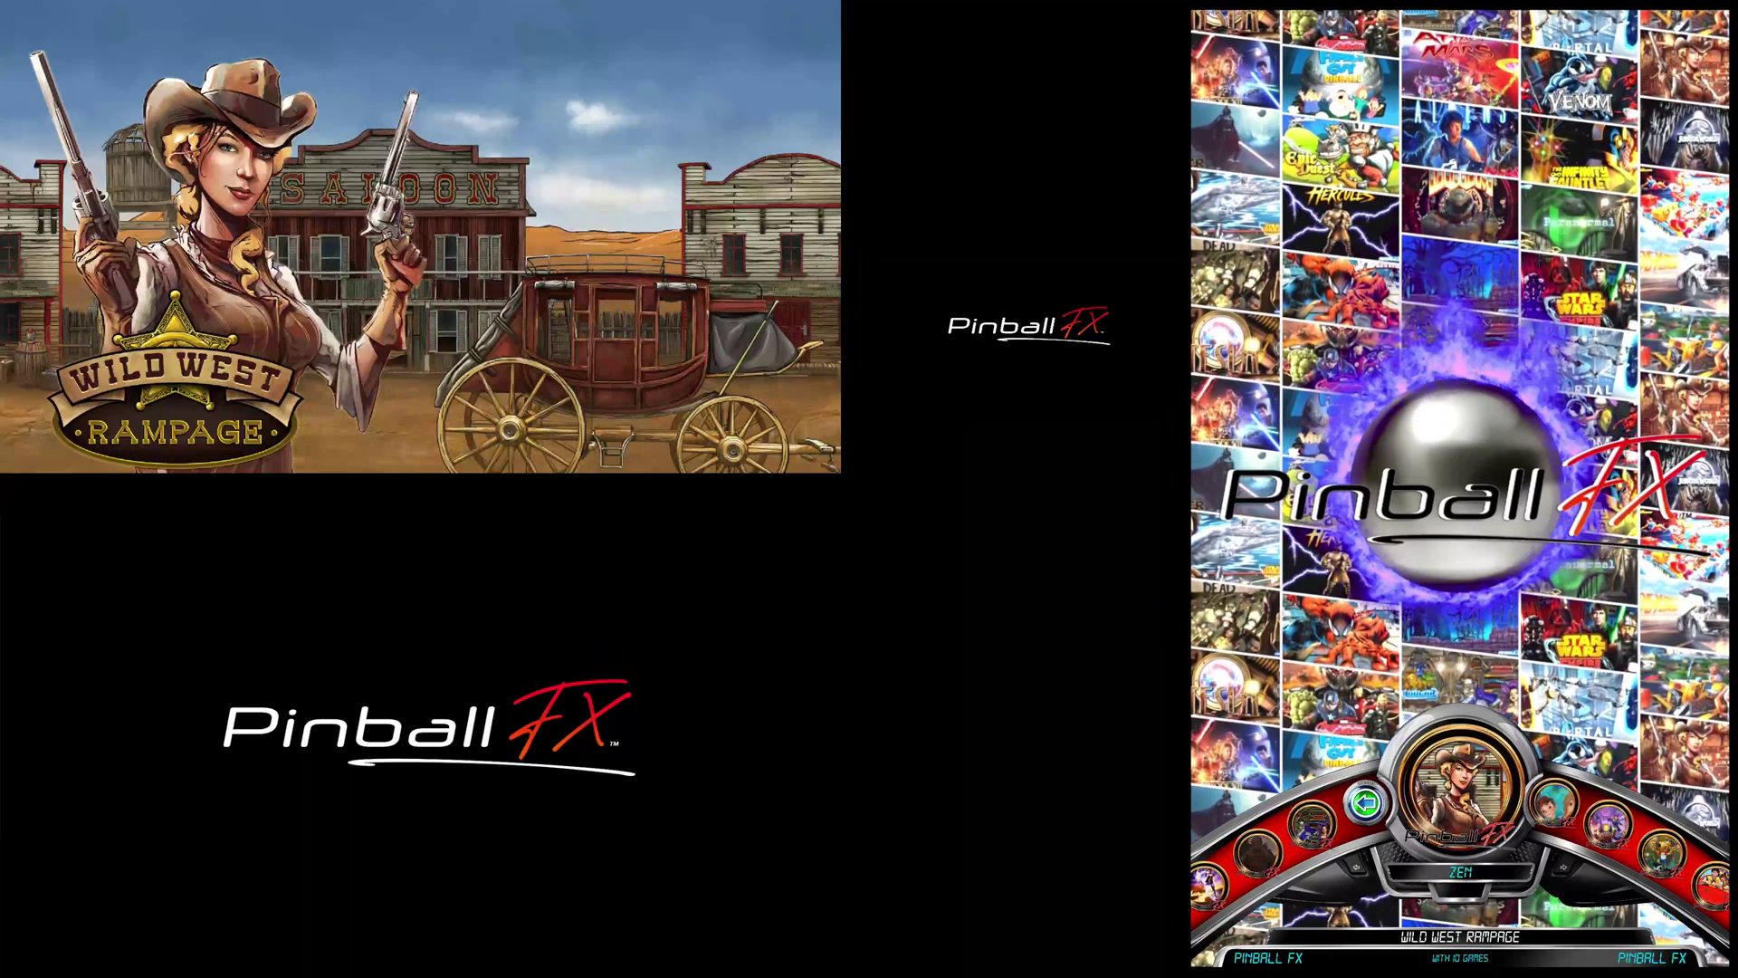
Step: Launch Wild West Rampage from the playlist and load it through Pinball FX's My Tables list, checking the Owned table filter
{"action": "key", "text": "Return"}
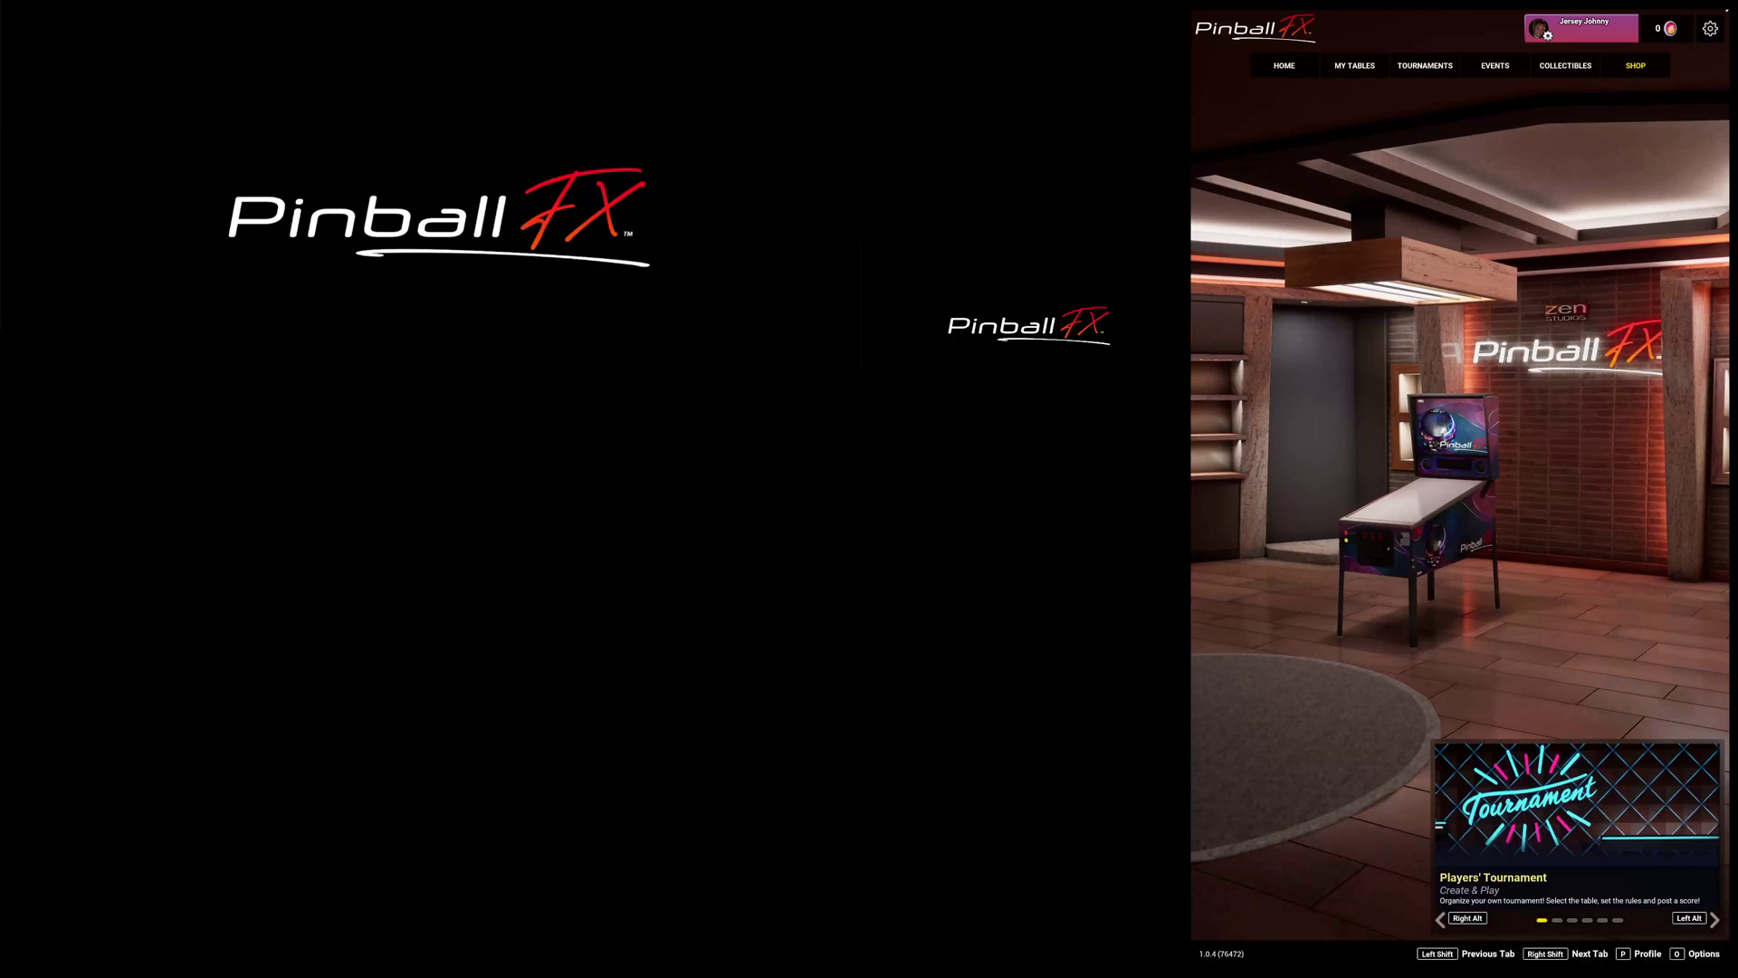
{"action": "key", "text": "Shift_R"}
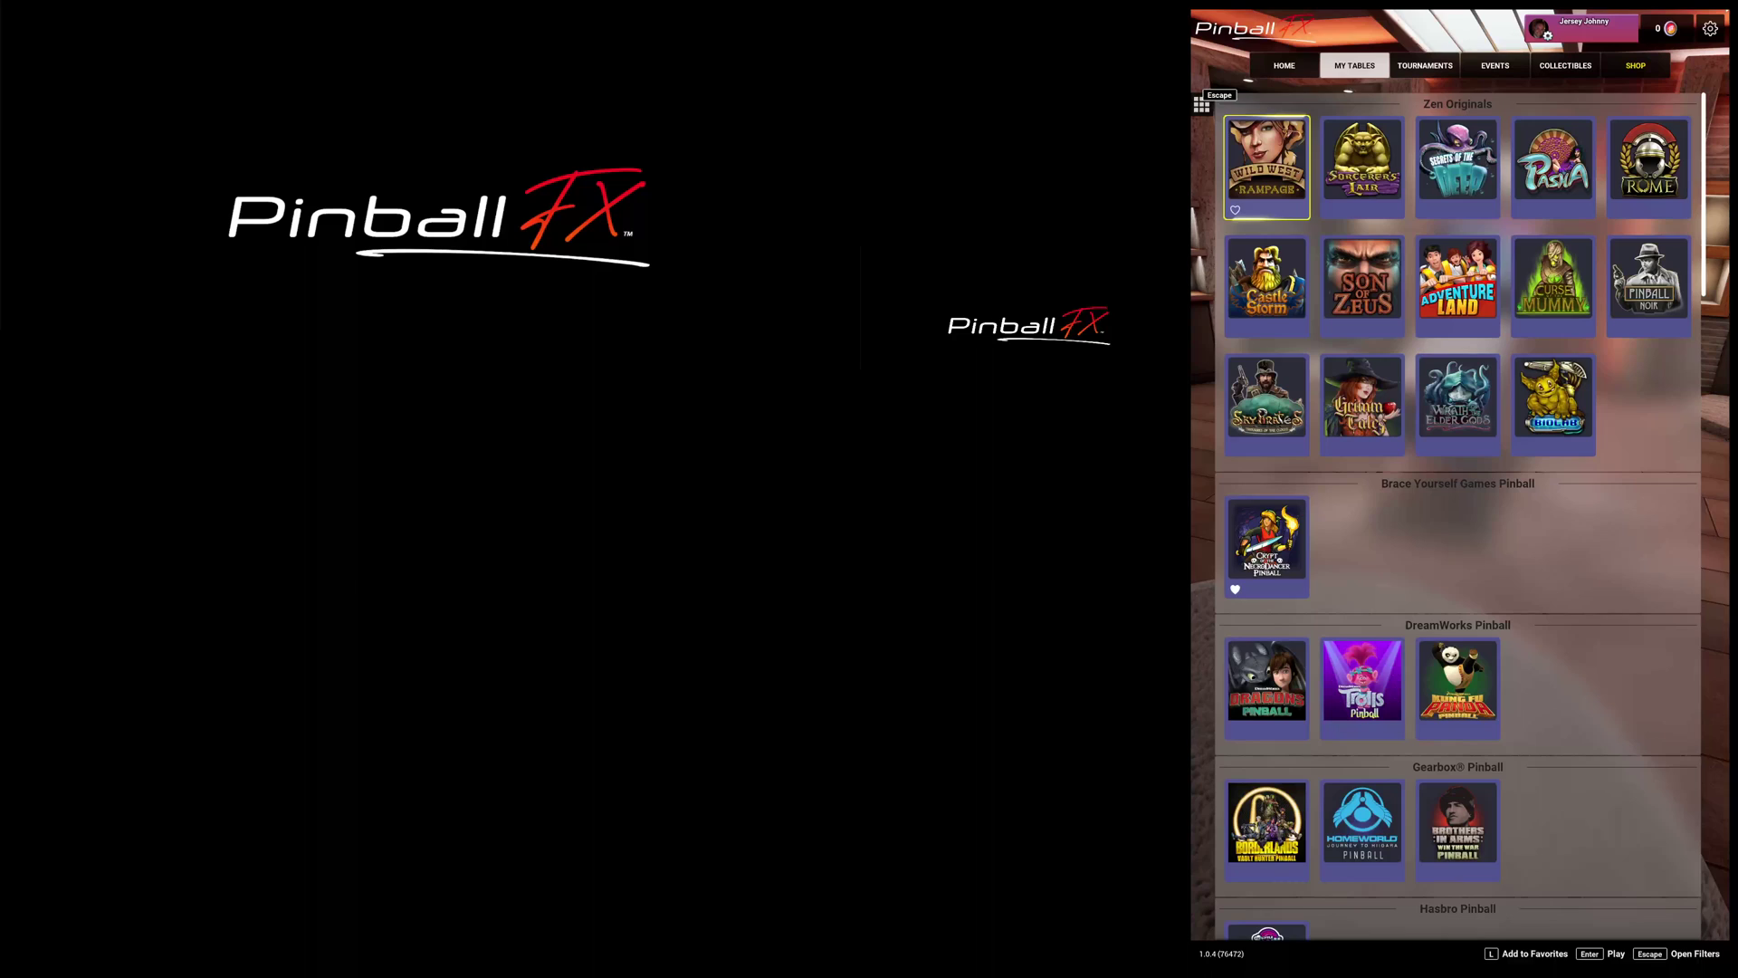
{"action": "key", "text": "Escape"}
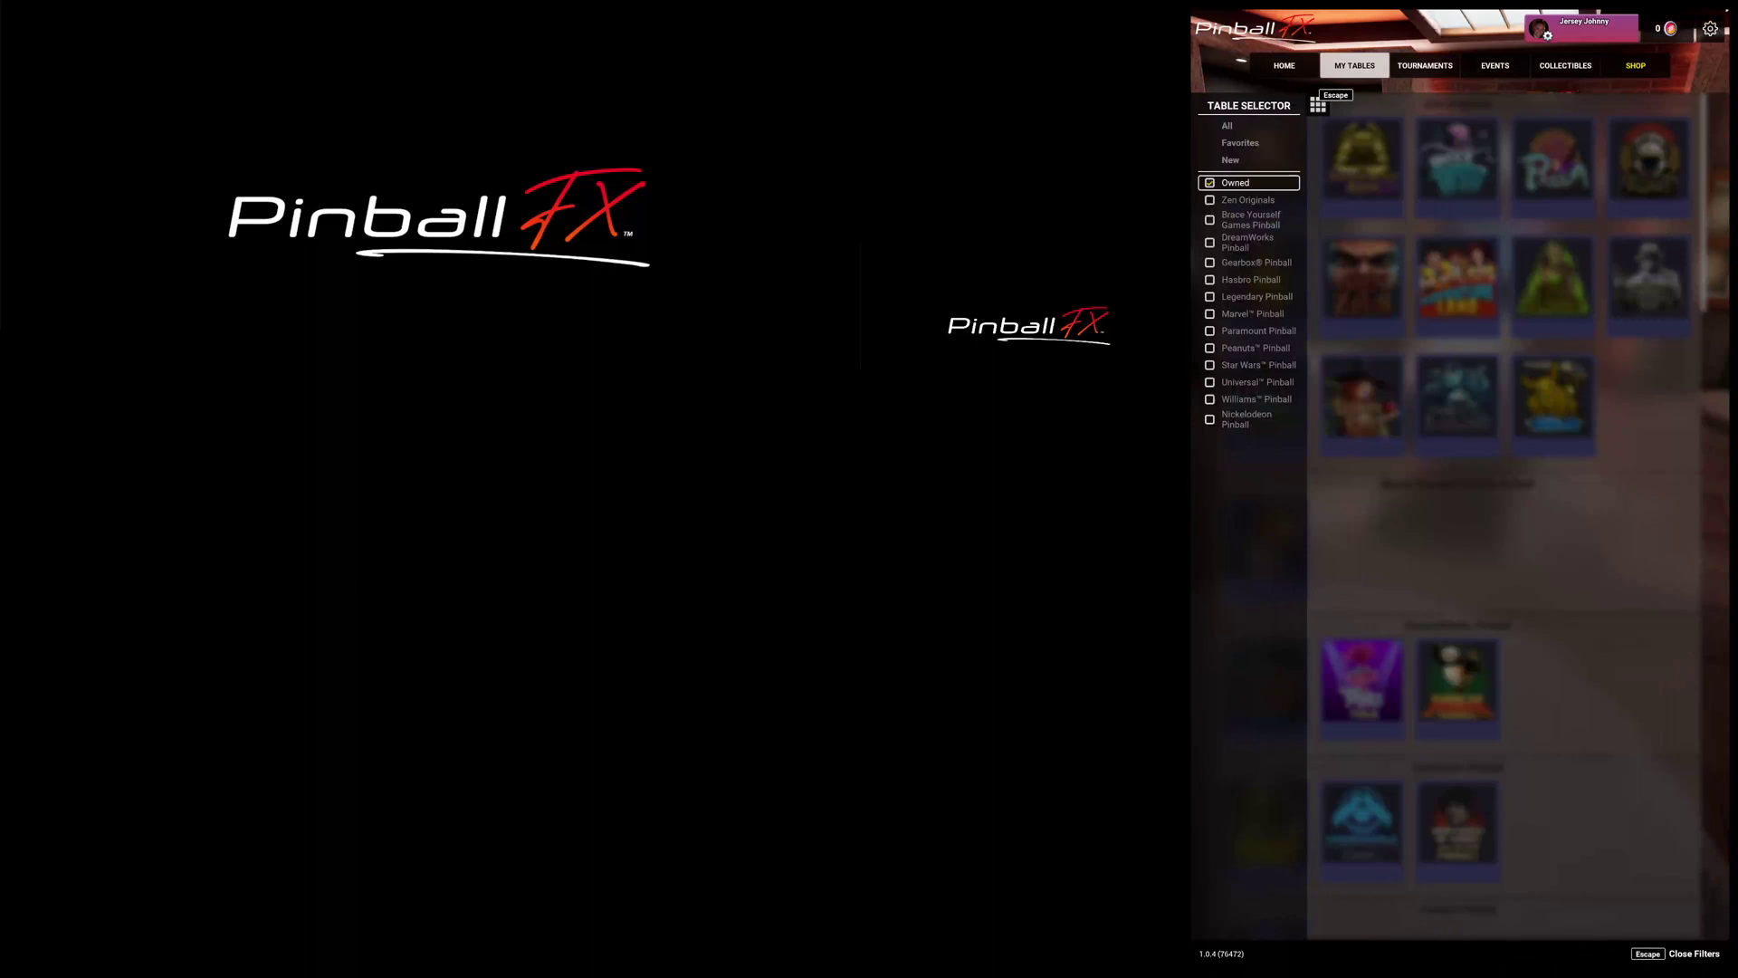
{"action": "key", "text": "Return"}
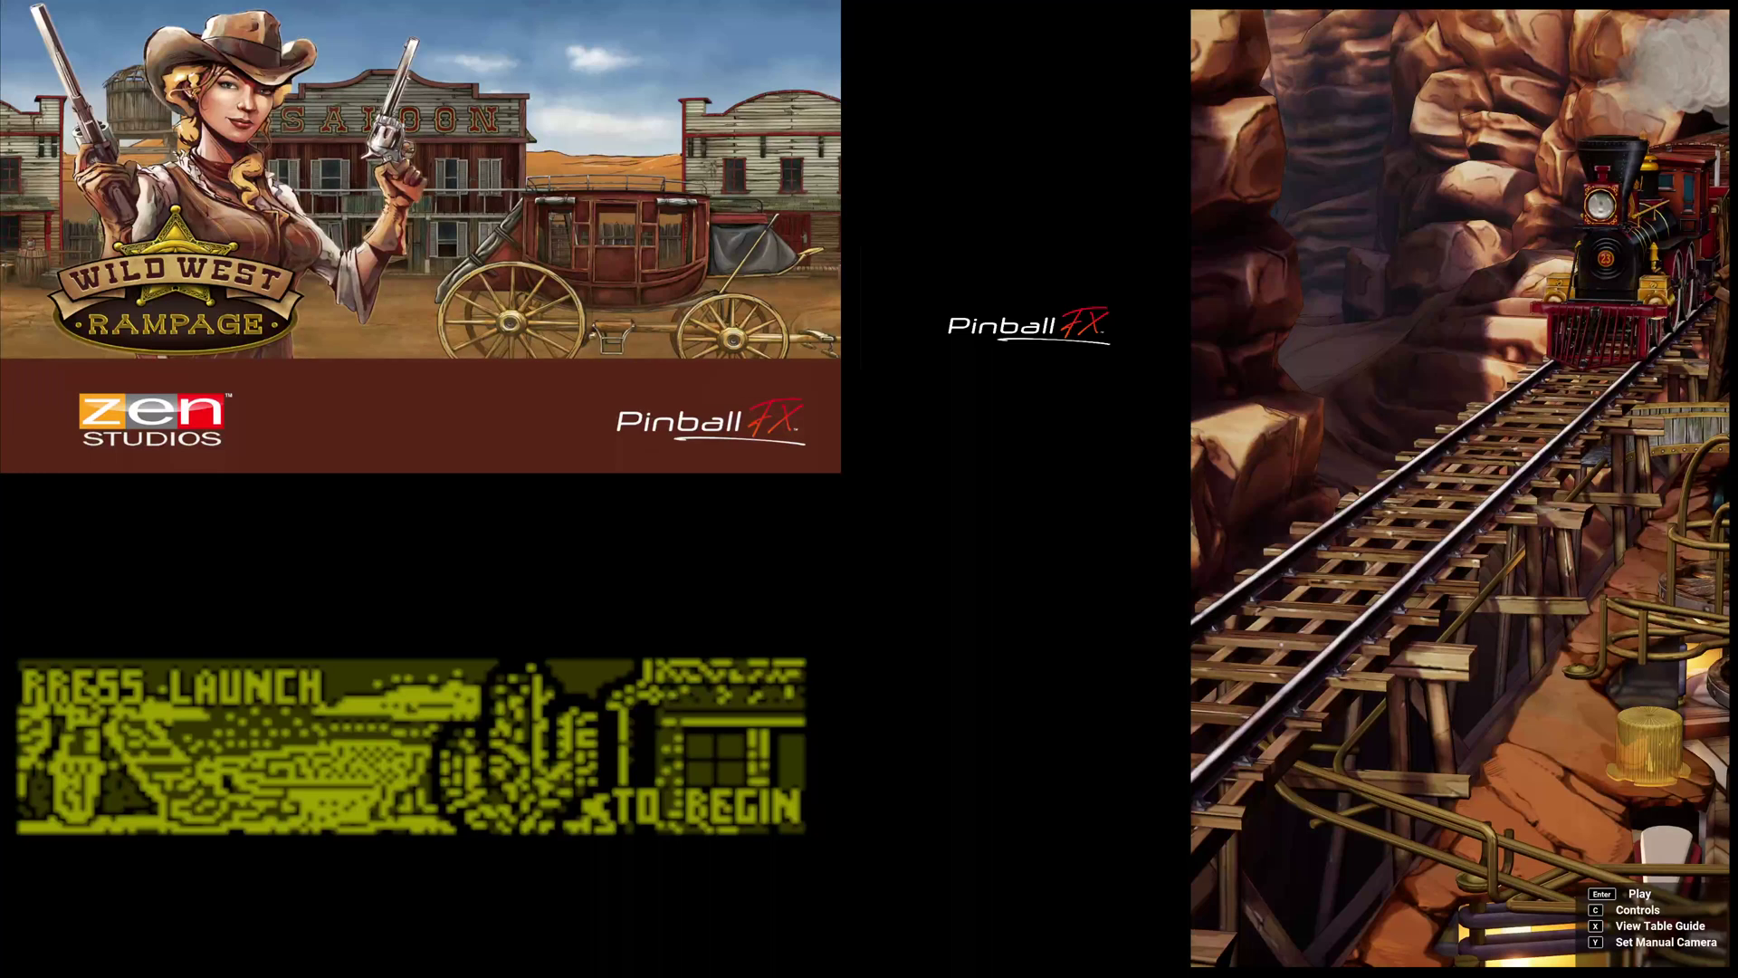
Step: Start a game on Wild West Rampage and play it with both flippers
{"action": "key", "text": "Return"}
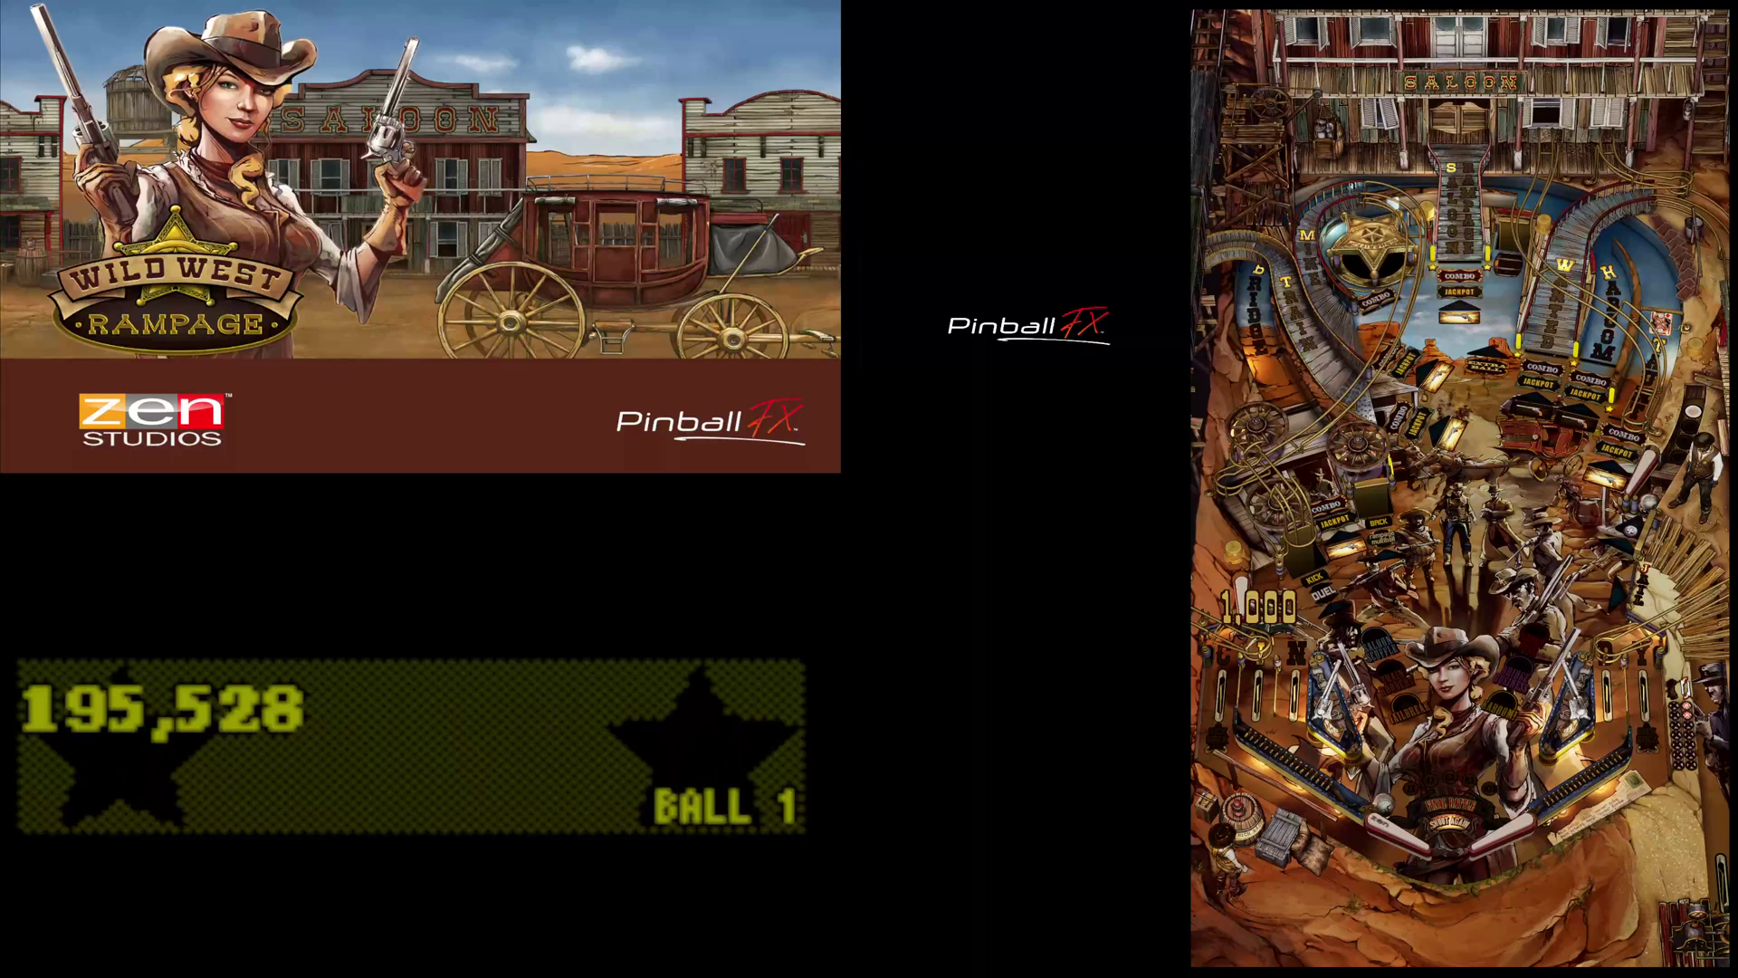
{"action": "key", "text": "Shift_L"}
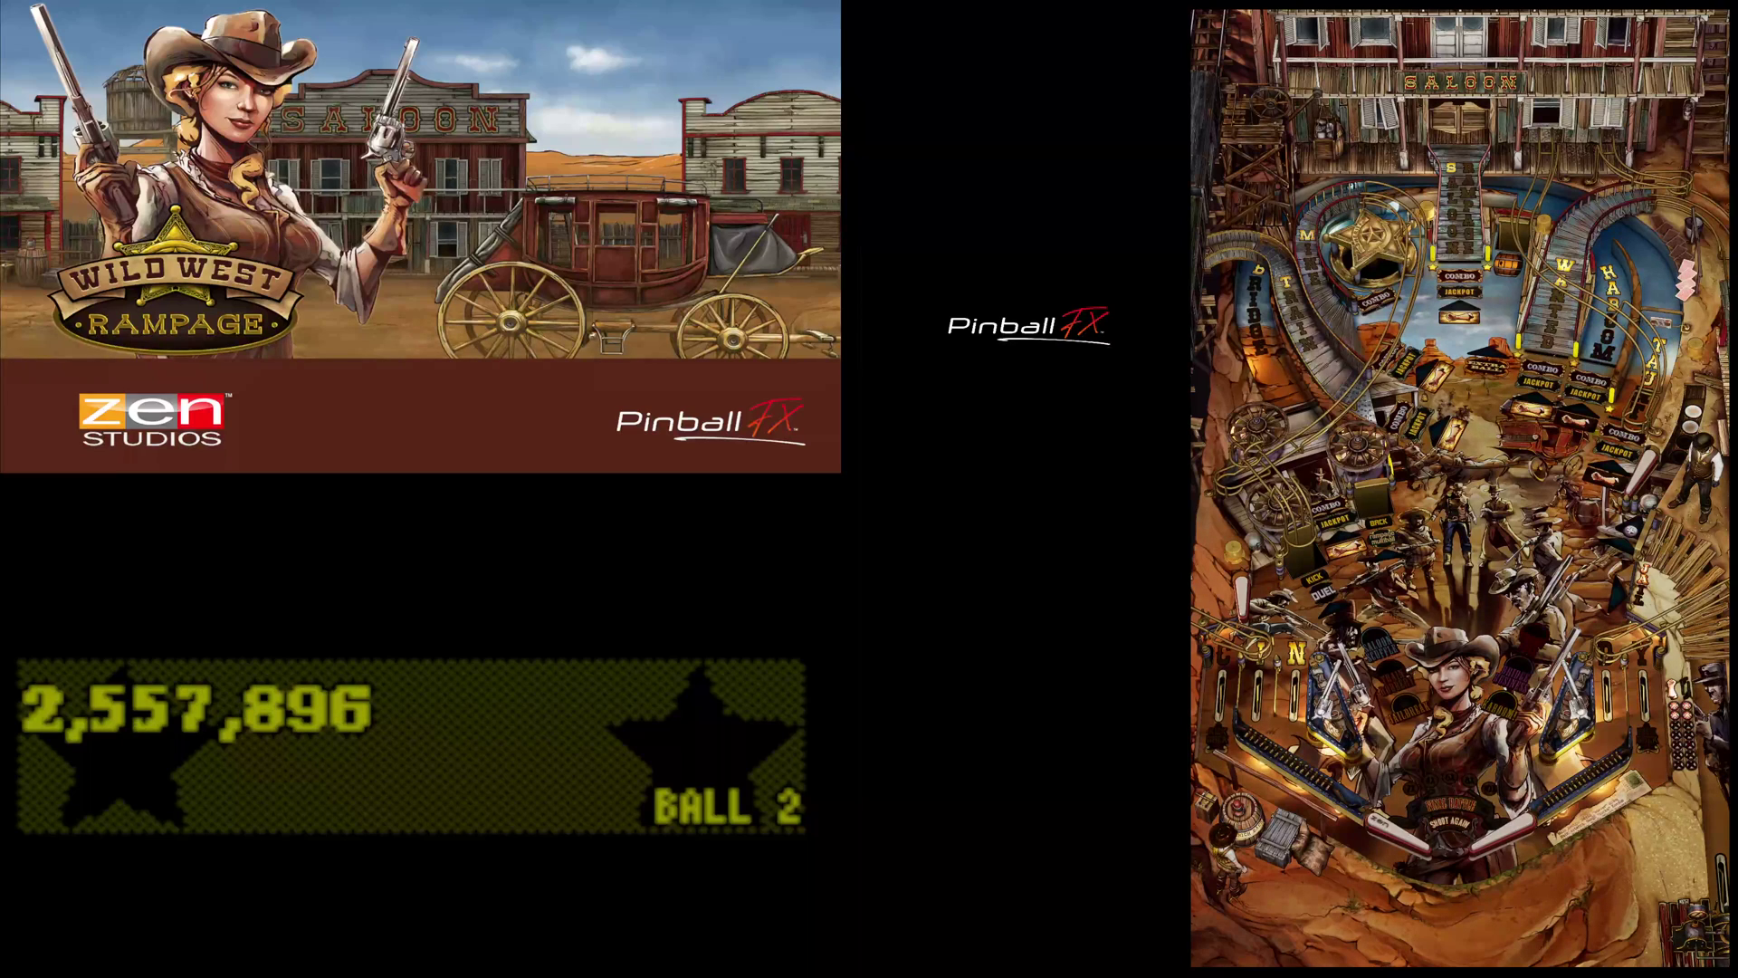
{"action": "key", "text": "Shift_R"}
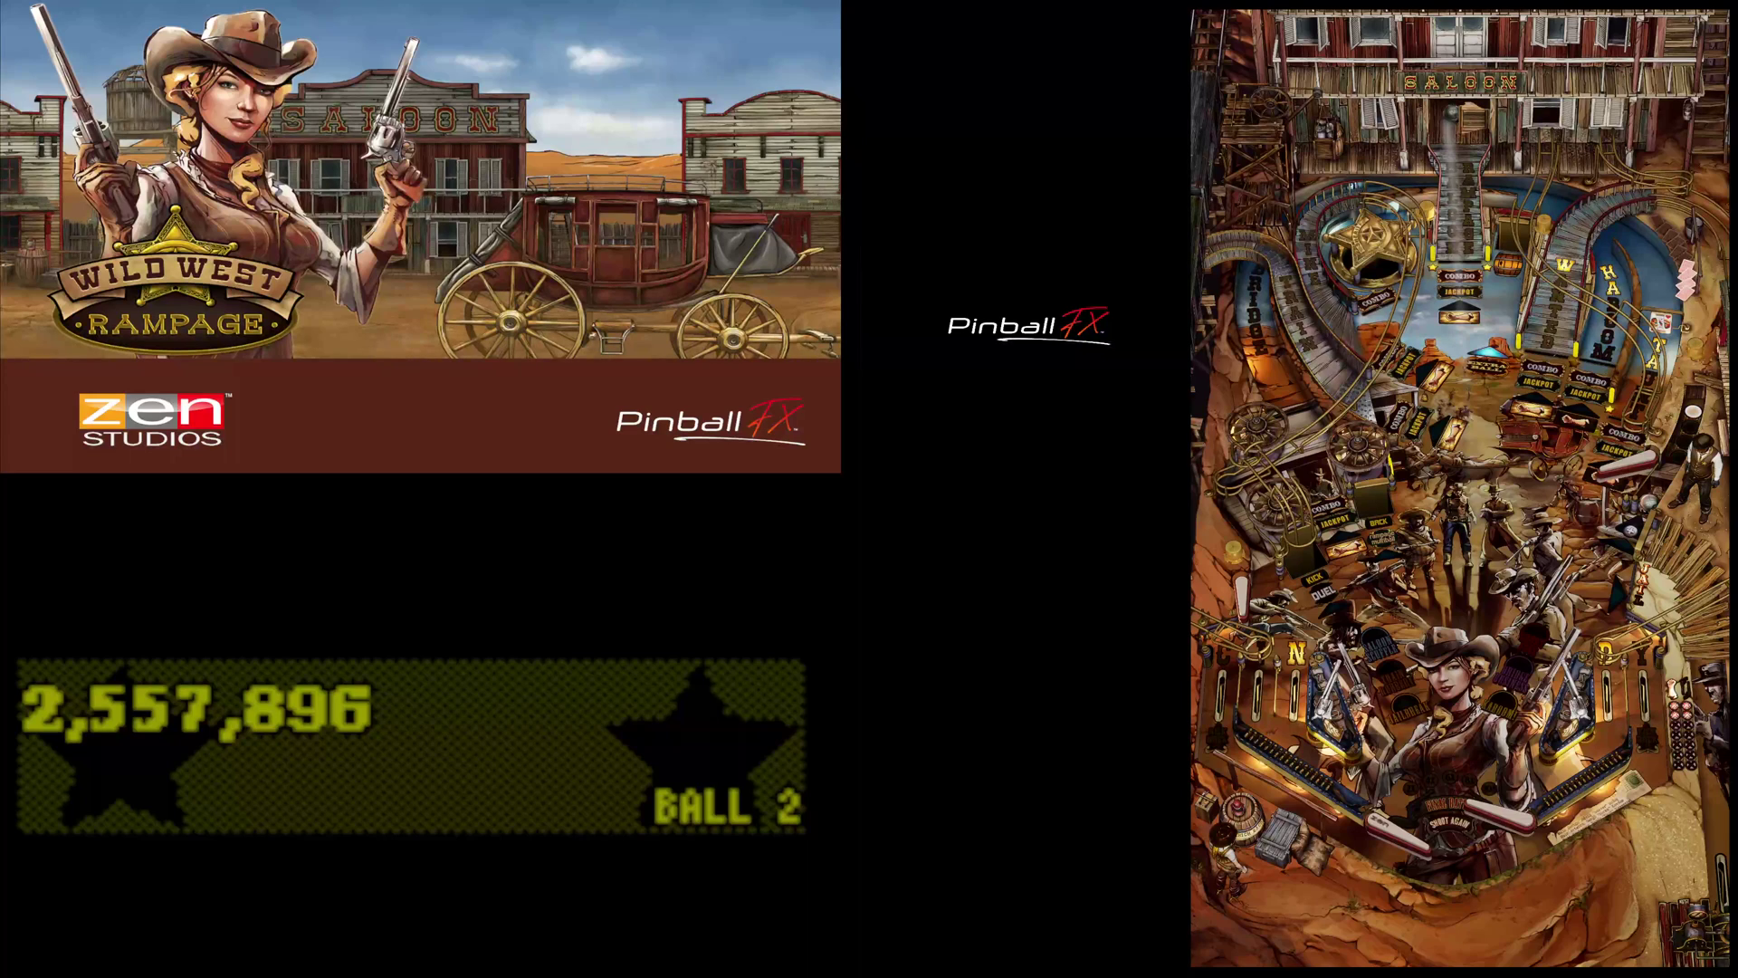